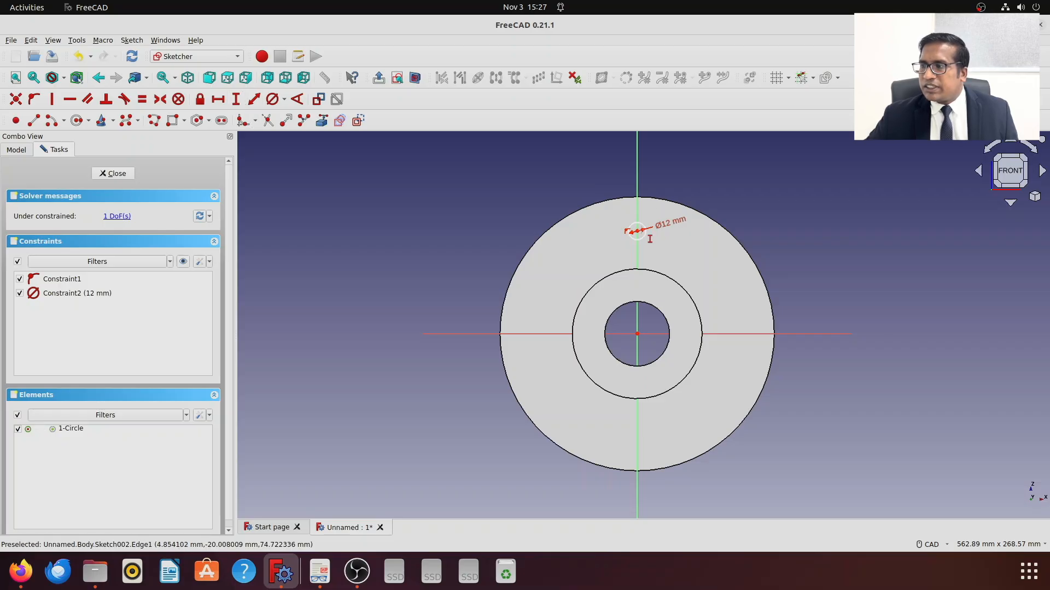
- Constrain the 12 mm circle's centre 70 mm vertically from the origin and close the sketch
scroll(643, 234, up, 4)
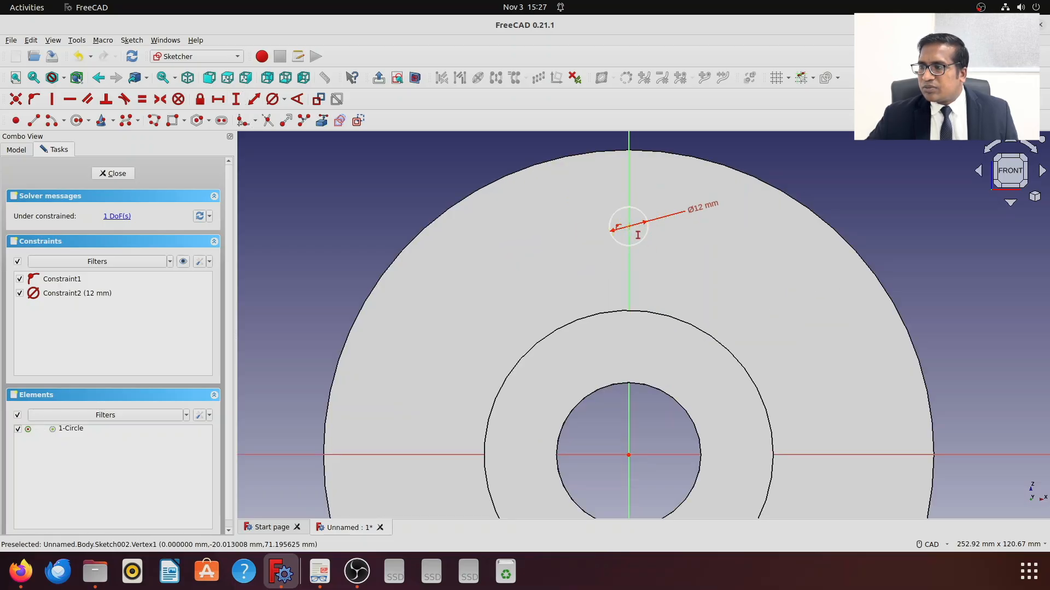
click(629, 227)
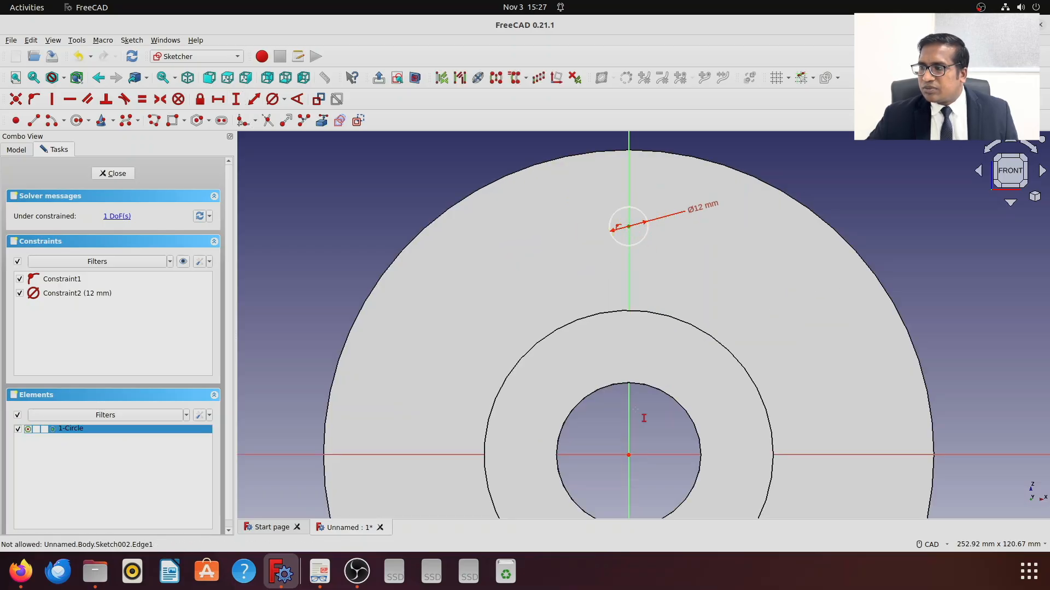
click(628, 455)
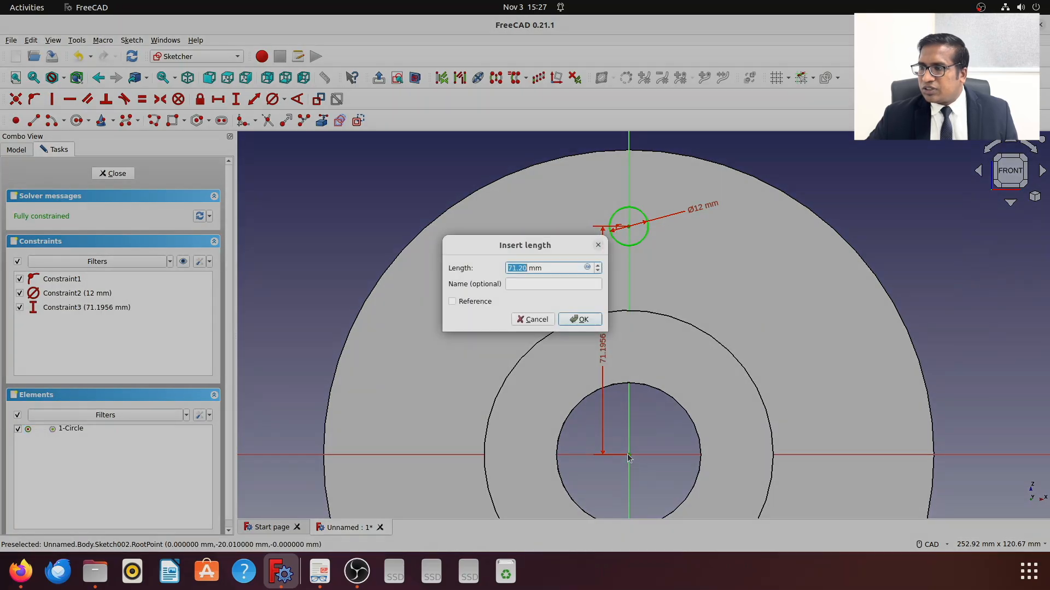
text(70)
key(Return)
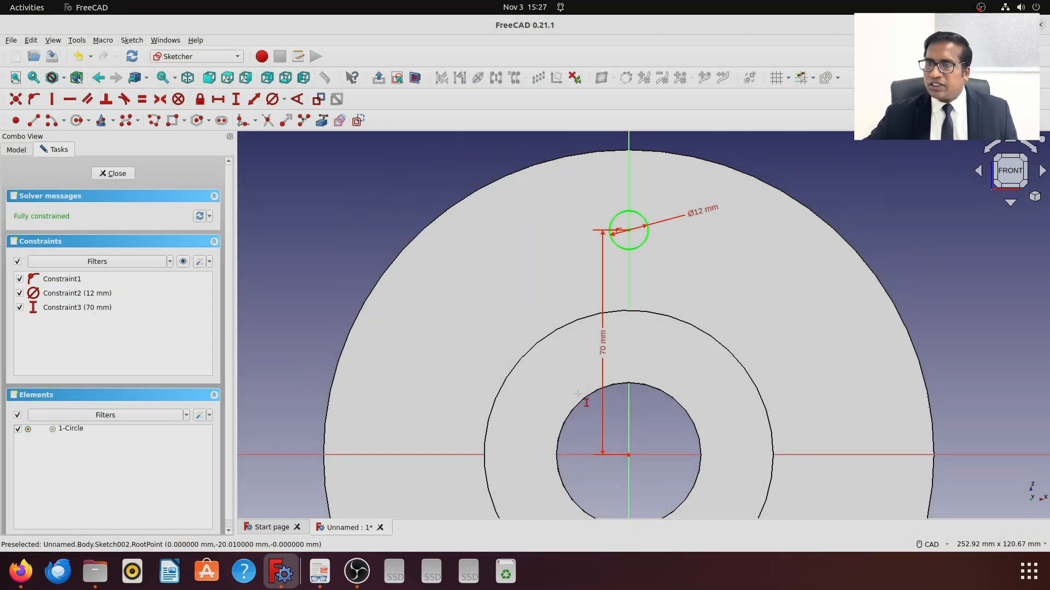
click(110, 176)
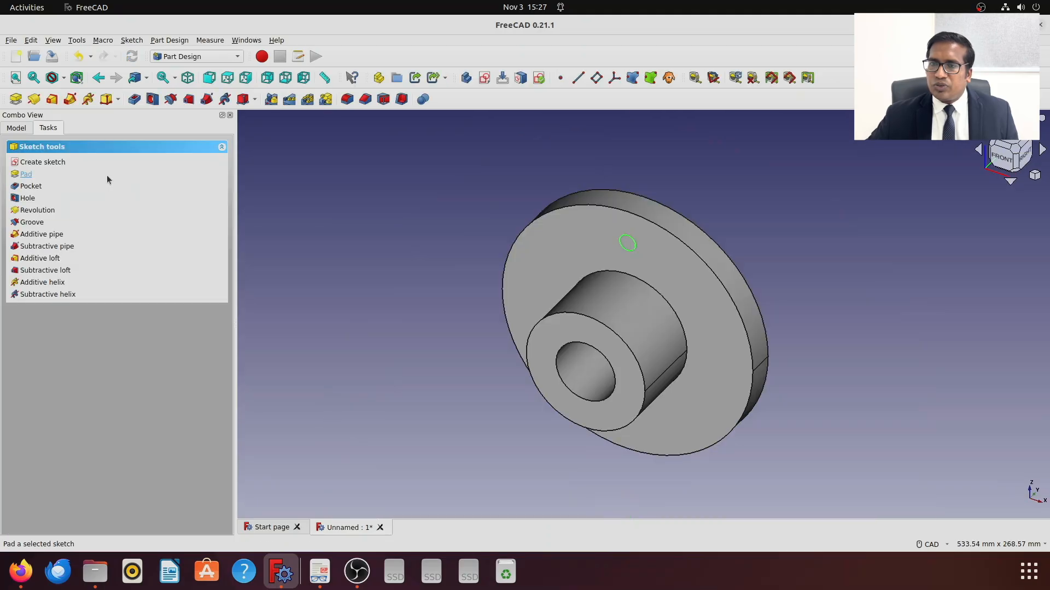
- Pocket the circle sketch through all of the flange
click(31, 187)
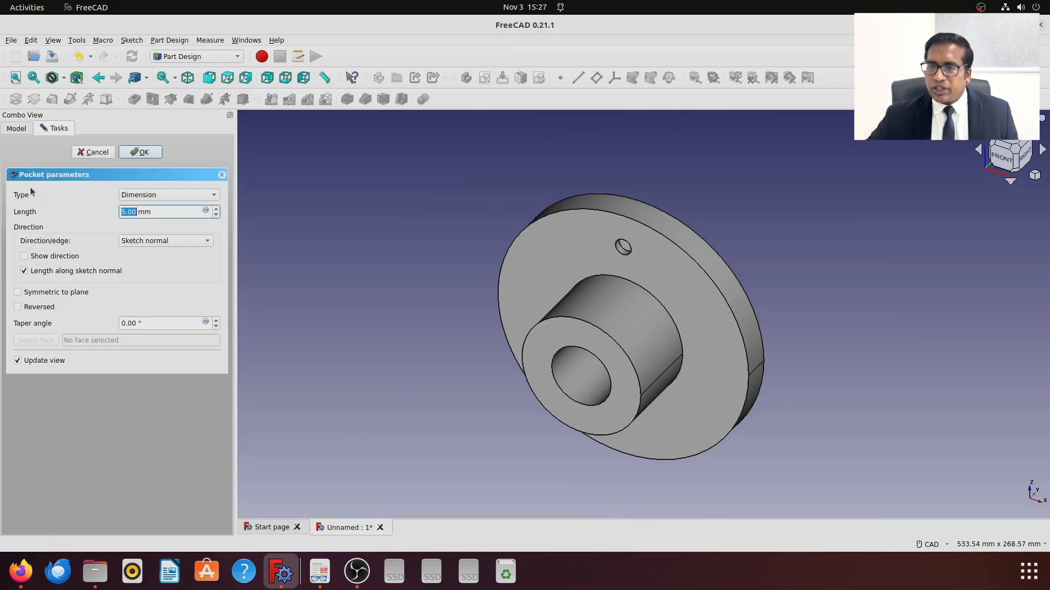
click(169, 198)
click(172, 211)
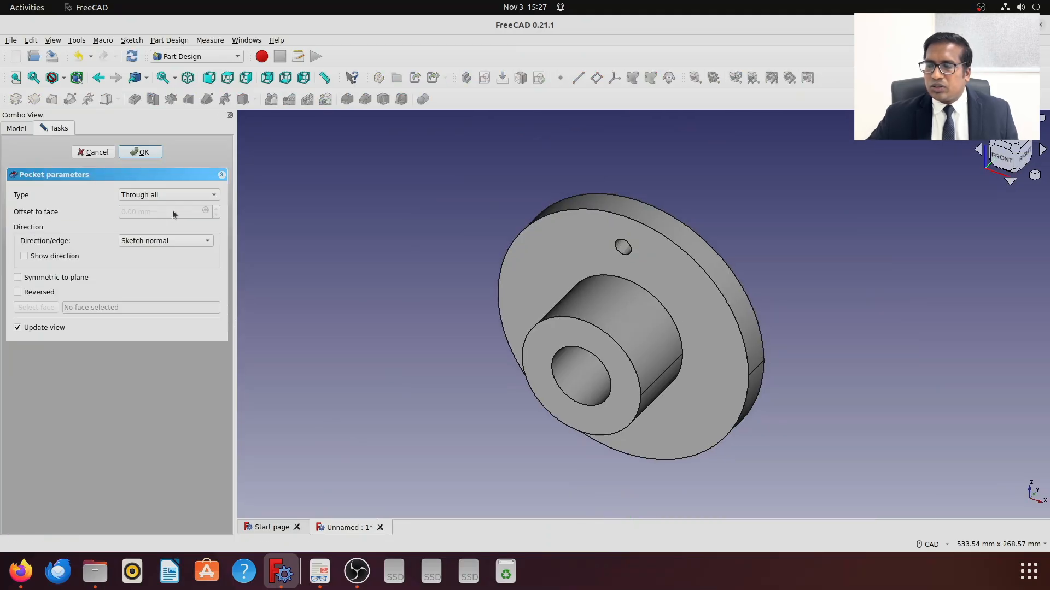
click(132, 154)
- Create a polar pattern of the hole pocket with 4 occurrences over 360° about the normal sketch axis
mouse_move(415, 263)
middle_down()
mouse_move(511, 236)
mouse_move(459, 237)
mouse_move(452, 254)
mouse_move(413, 258)
middle_up()
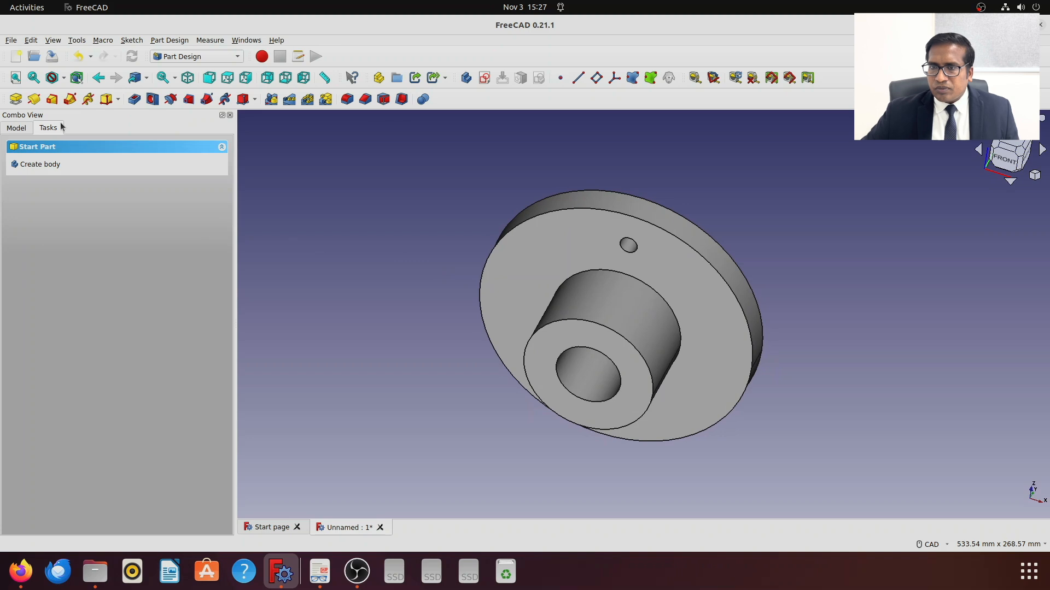
click(17, 129)
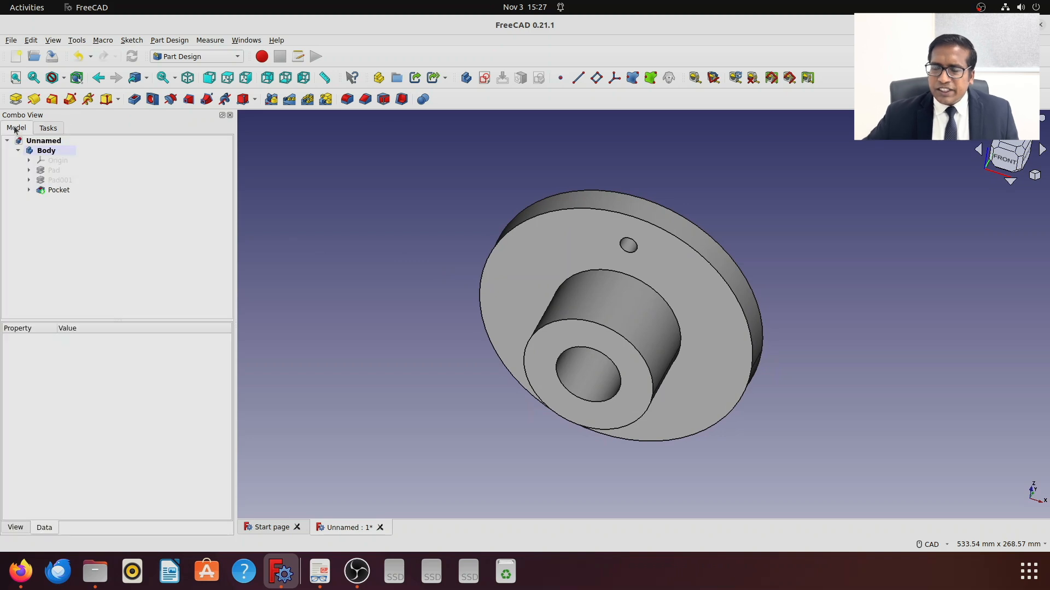
click(56, 190)
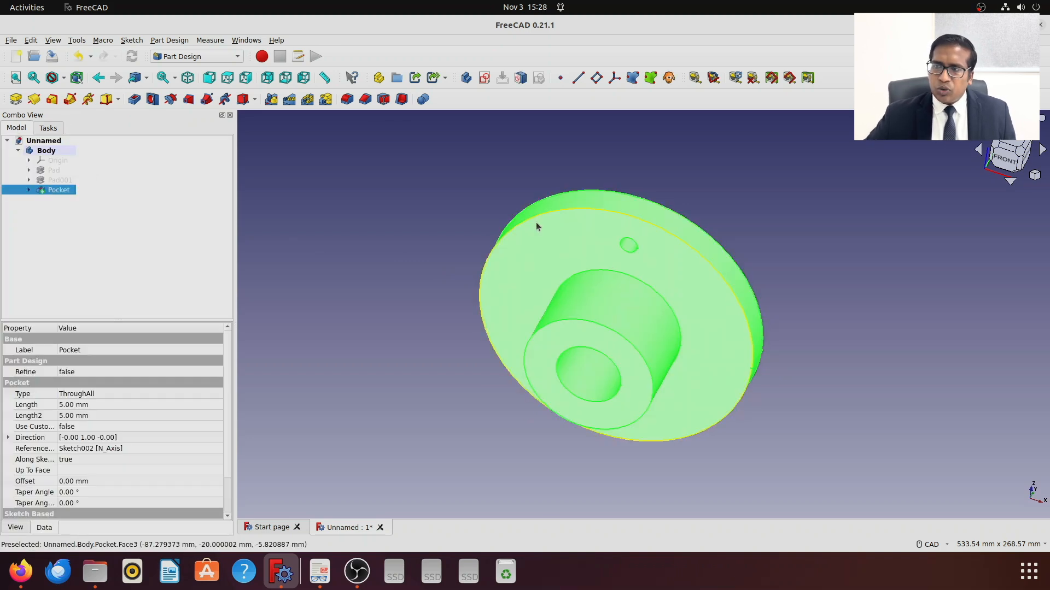
click(307, 99)
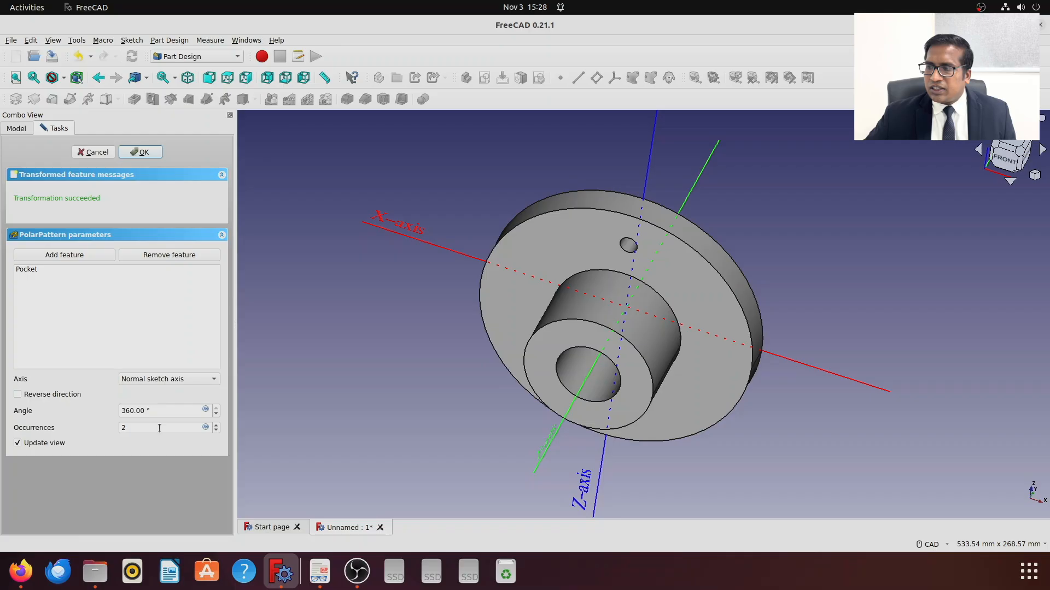
click(16, 78)
click(188, 78)
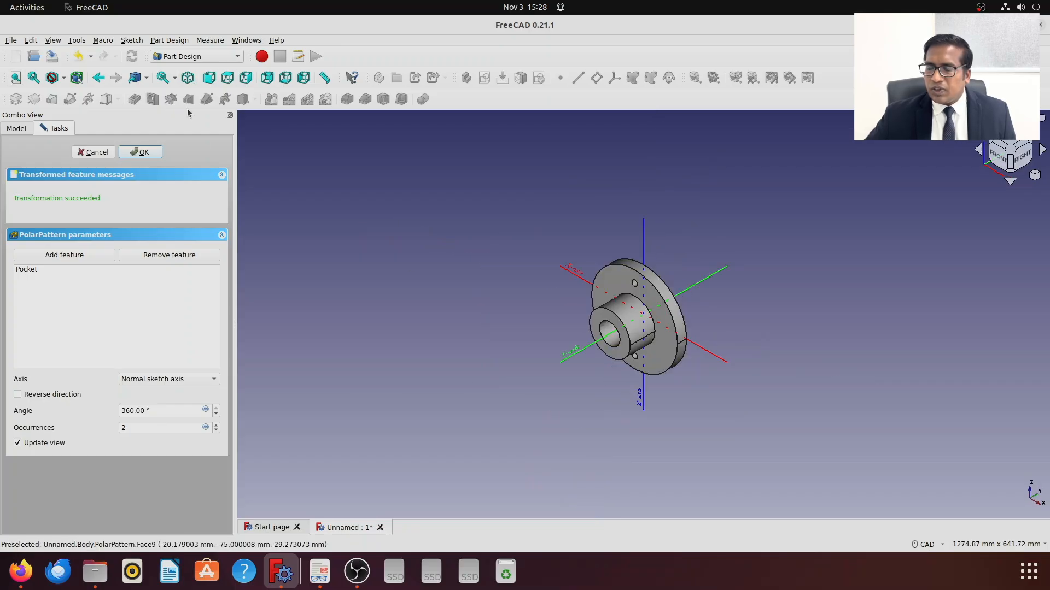
click(216, 426)
click(216, 425)
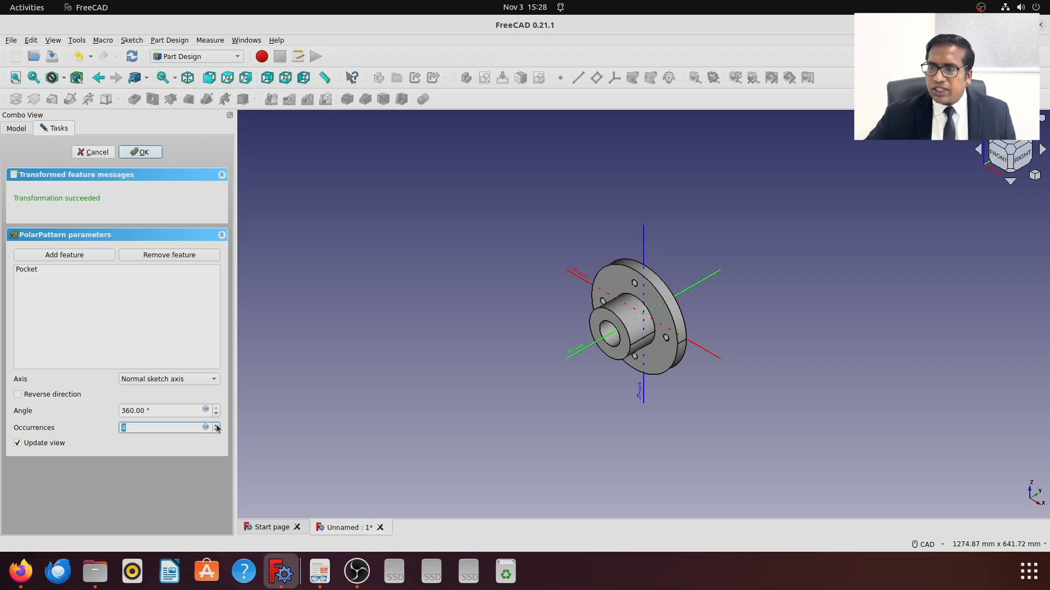
click(141, 152)
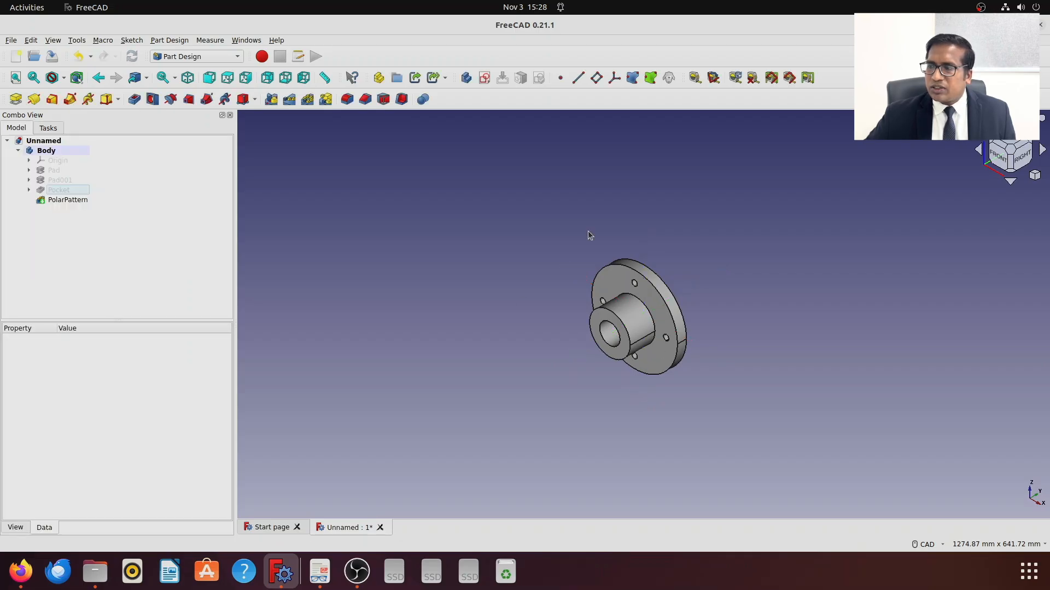
click(15, 78)
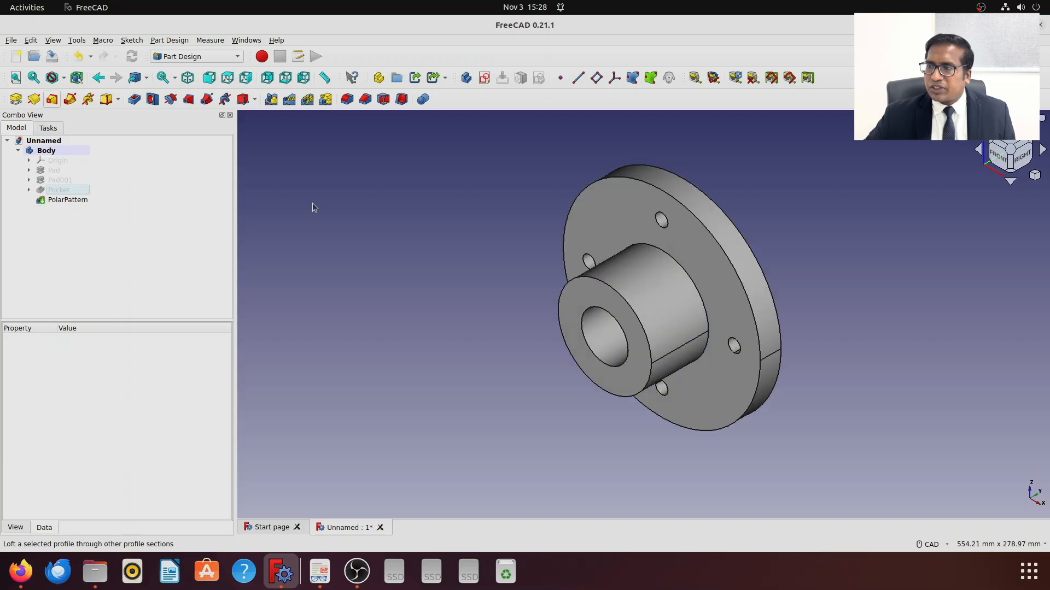
- Switch to the Document Viewer to examine the flange details in the coupling drawing, and return to FreeCAD
click(320, 573)
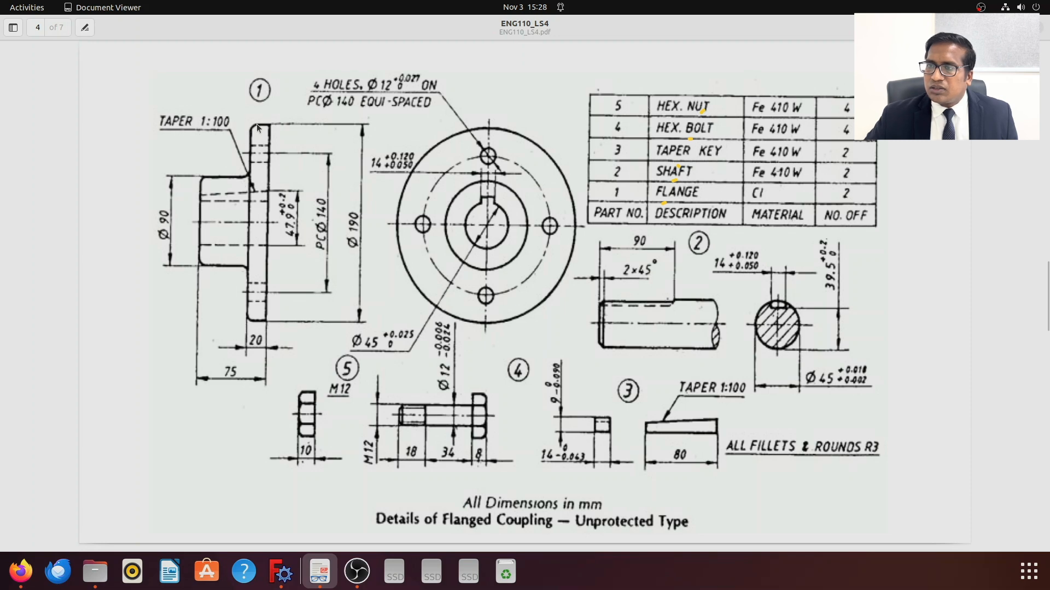
click(358, 572)
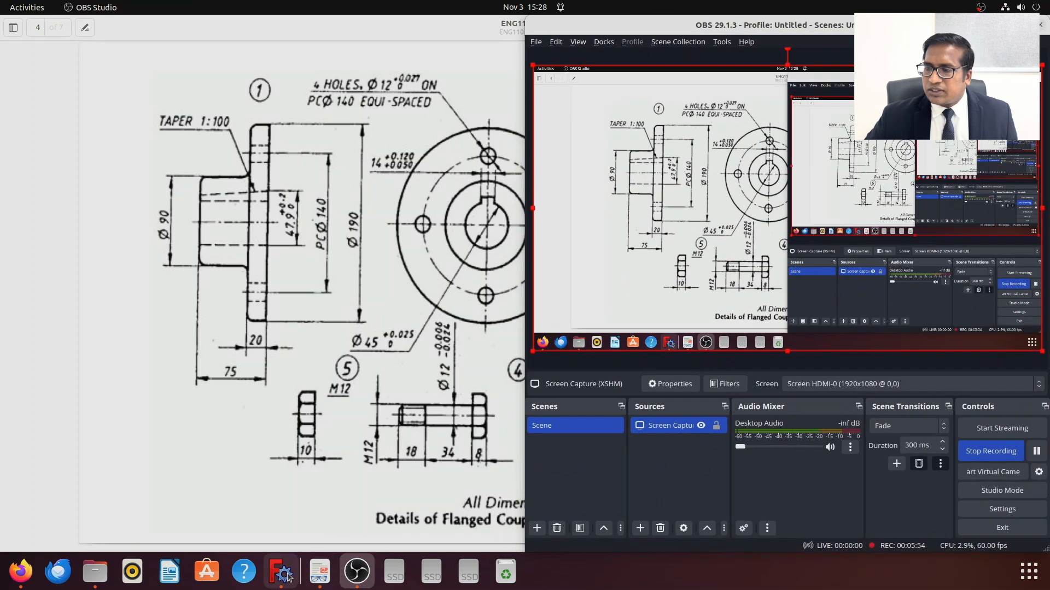
click(358, 572)
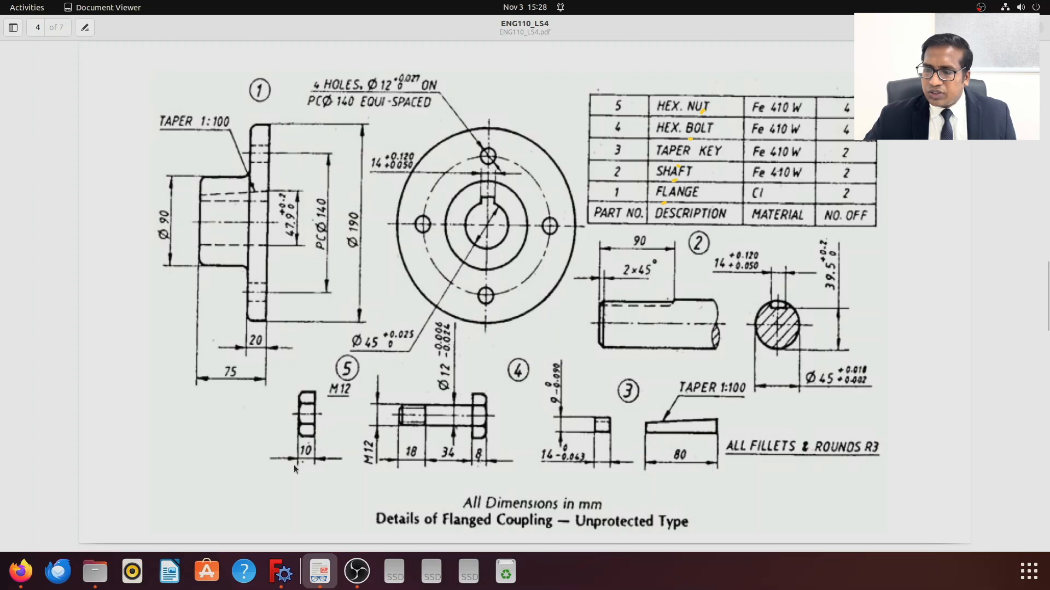
click(291, 577)
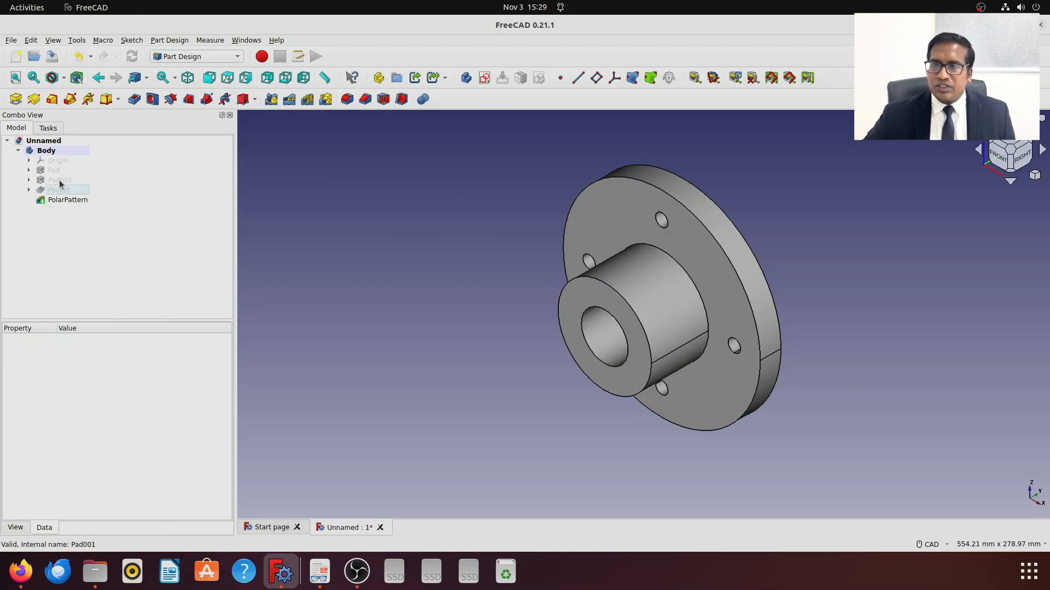
- Show the body's origin planes and create a new sketch on the YZ plane
click(59, 161)
key(space)
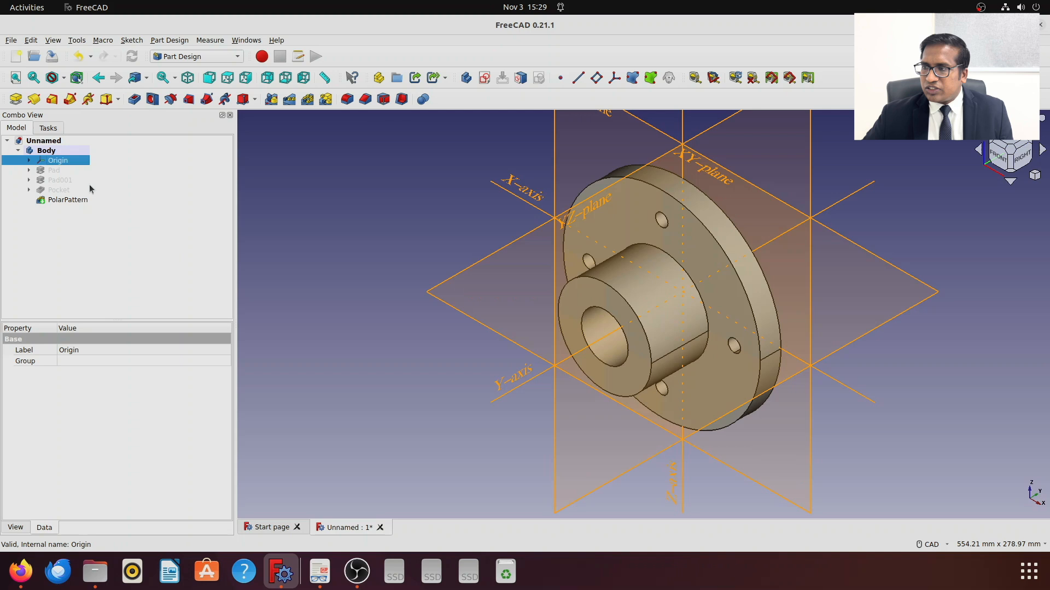
click(601, 201)
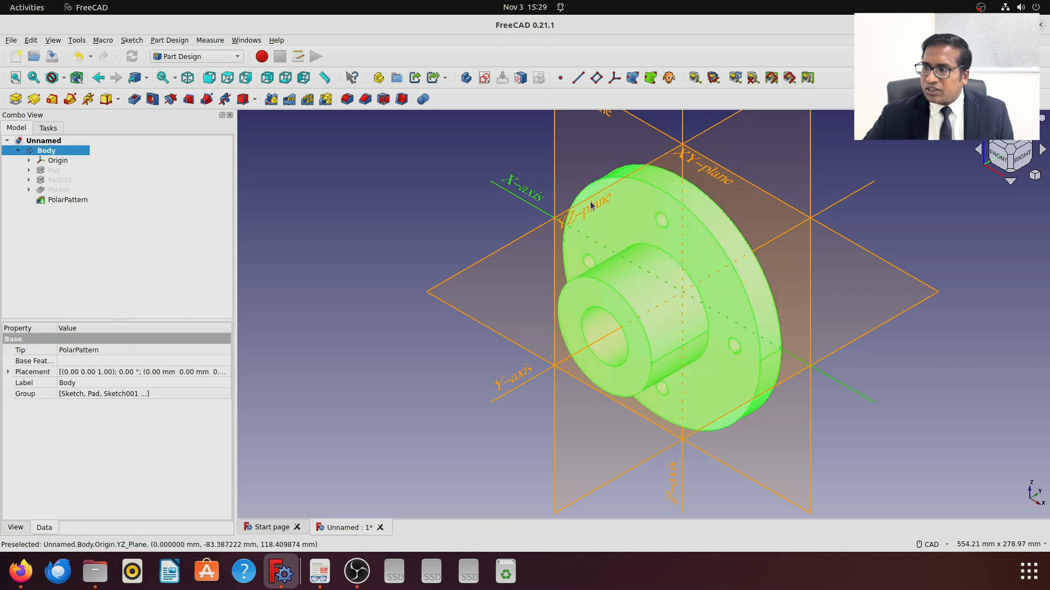
middle_drag(437, 203, 547, 203)
click(549, 203)
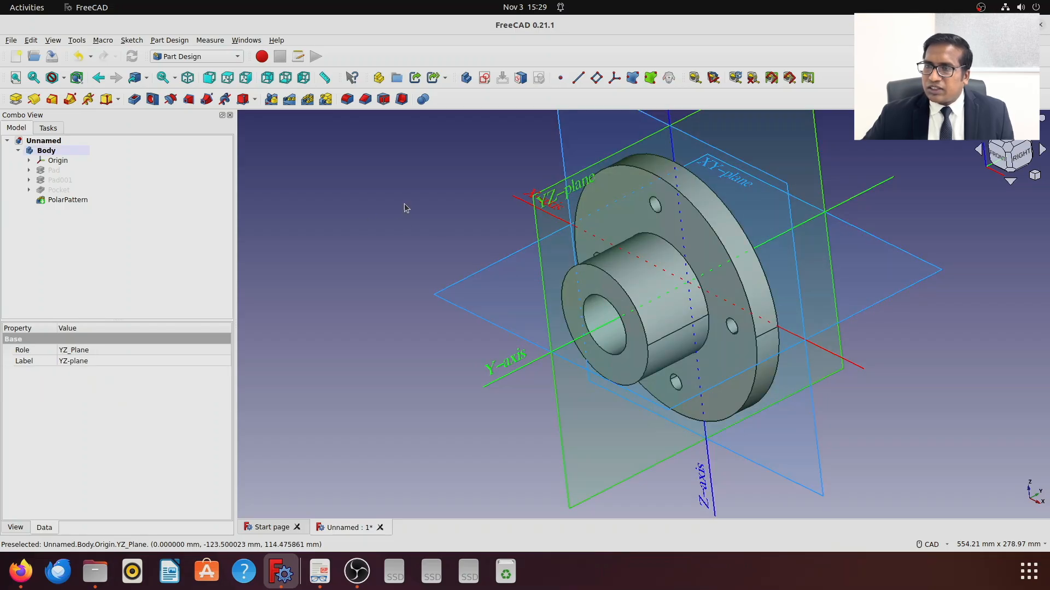
click(51, 131)
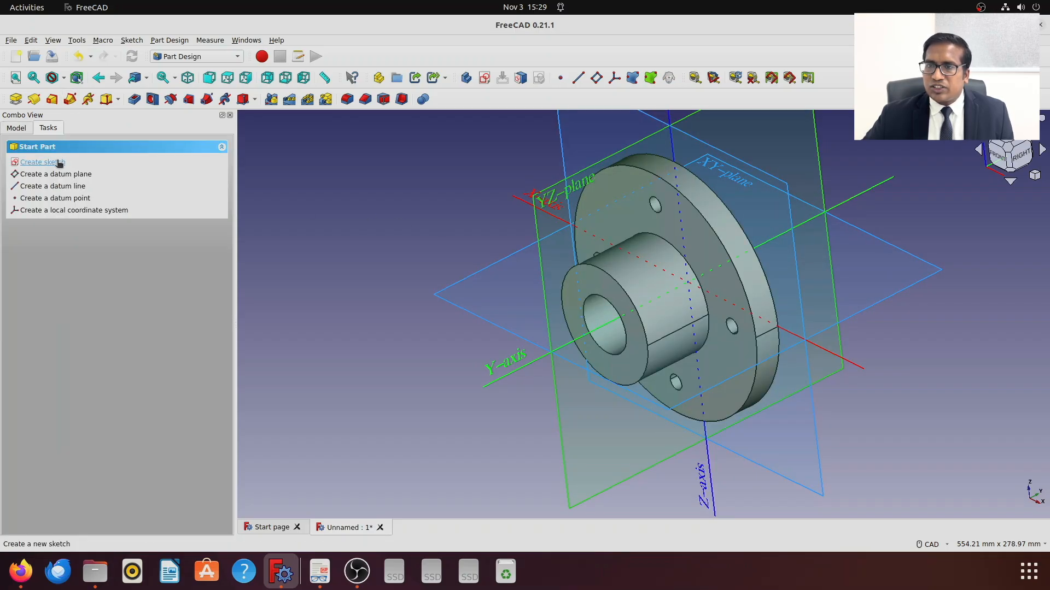
click(56, 162)
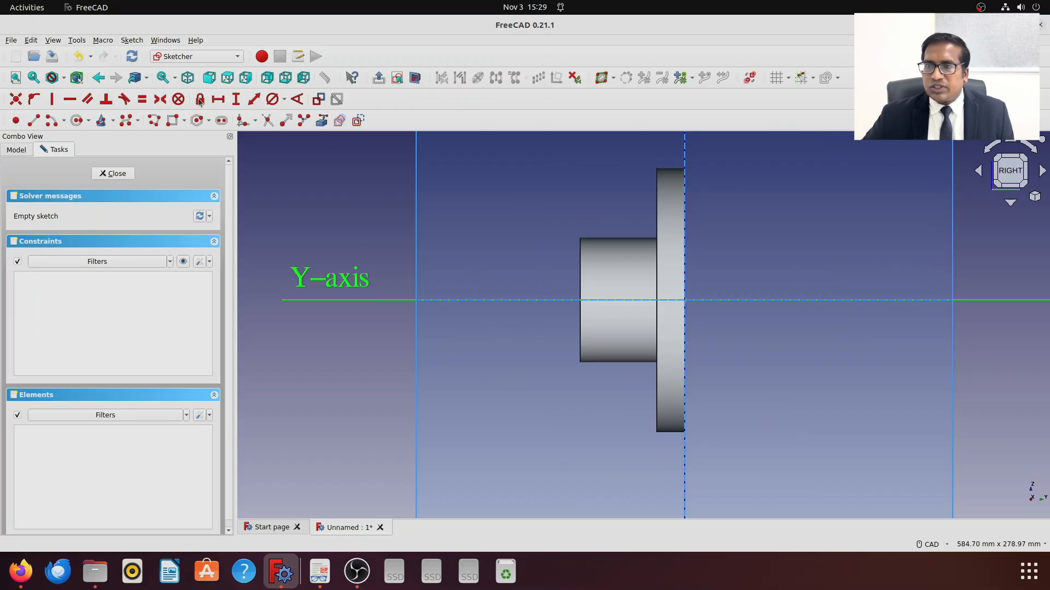
- Sketch a circle centred inside the hub's upper half, extending past its top and front edges
click(77, 120)
click(606, 257)
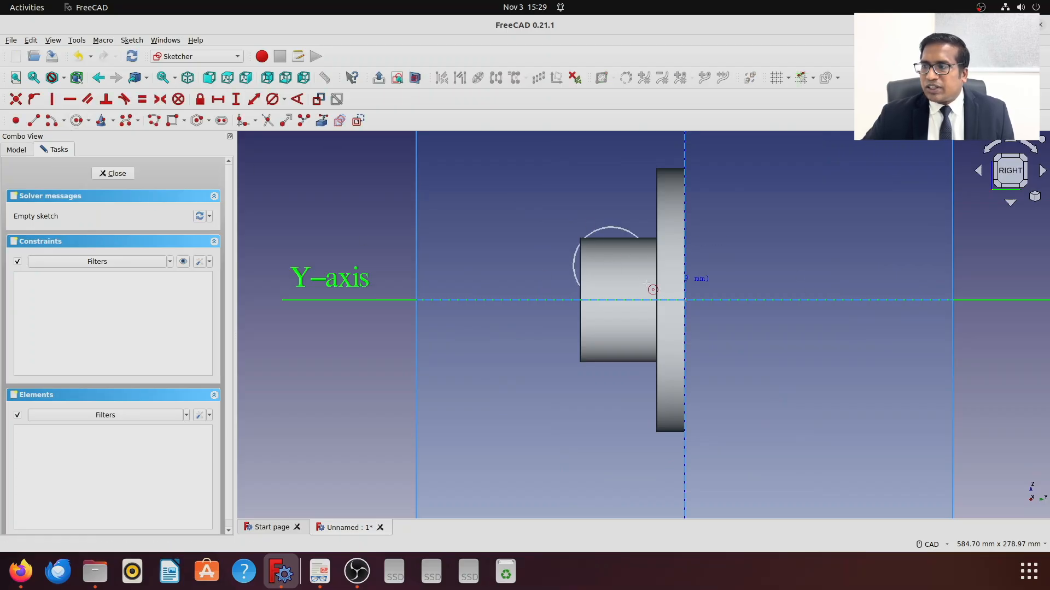
right_click(621, 265)
click(612, 265)
click(652, 278)
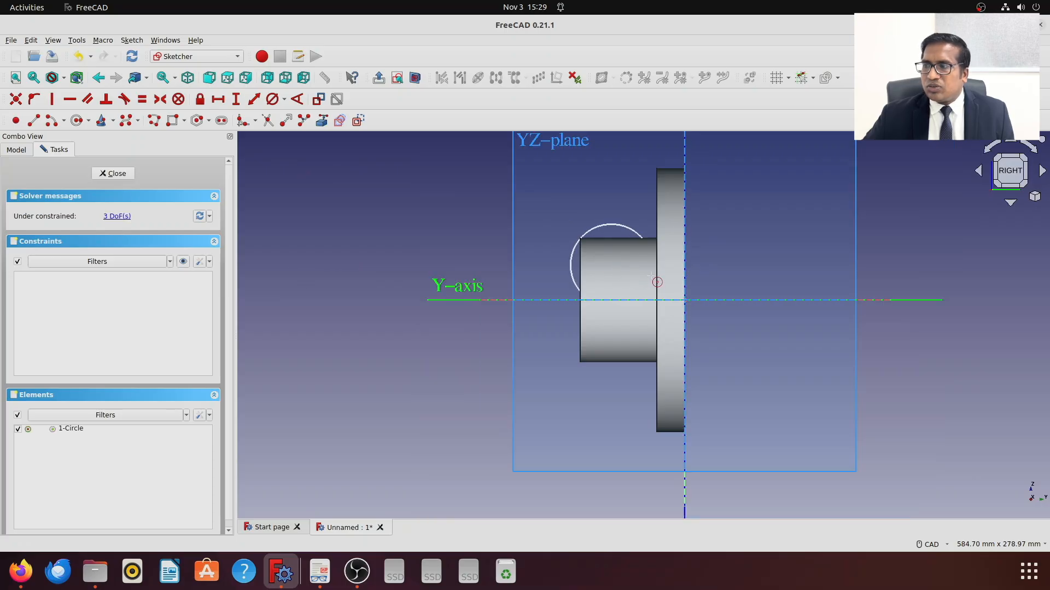
- View the sketch with the Wireframe draw style and restore the As is style
click(64, 79)
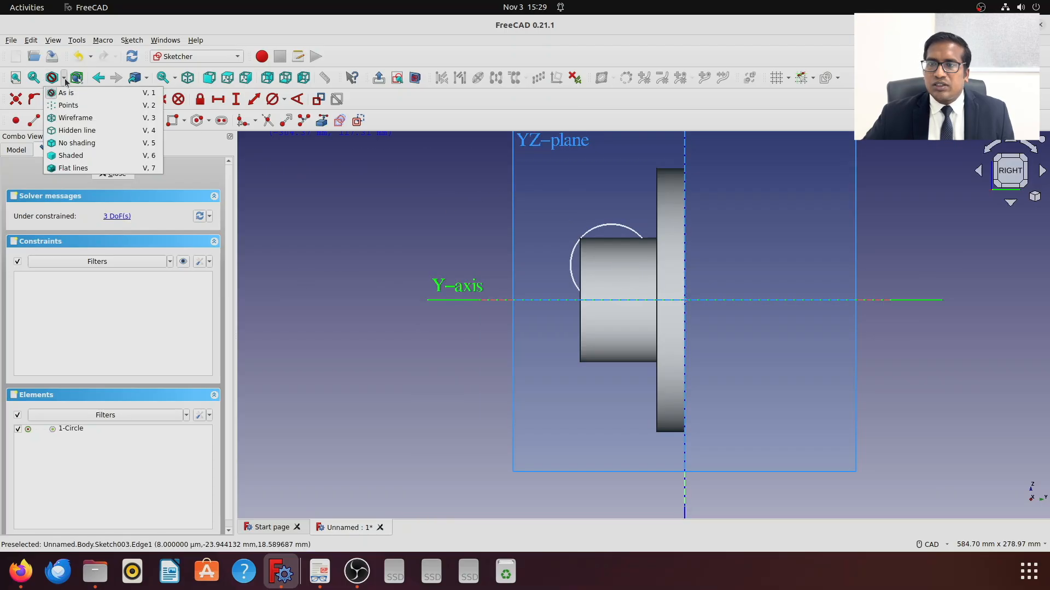
click(85, 118)
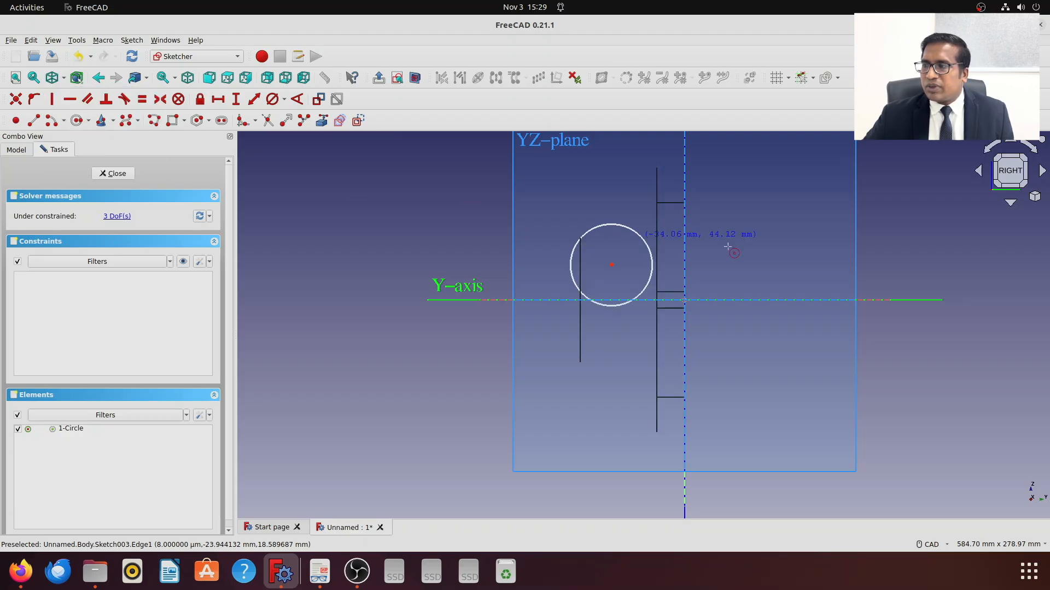
scroll(619, 248, up, 3)
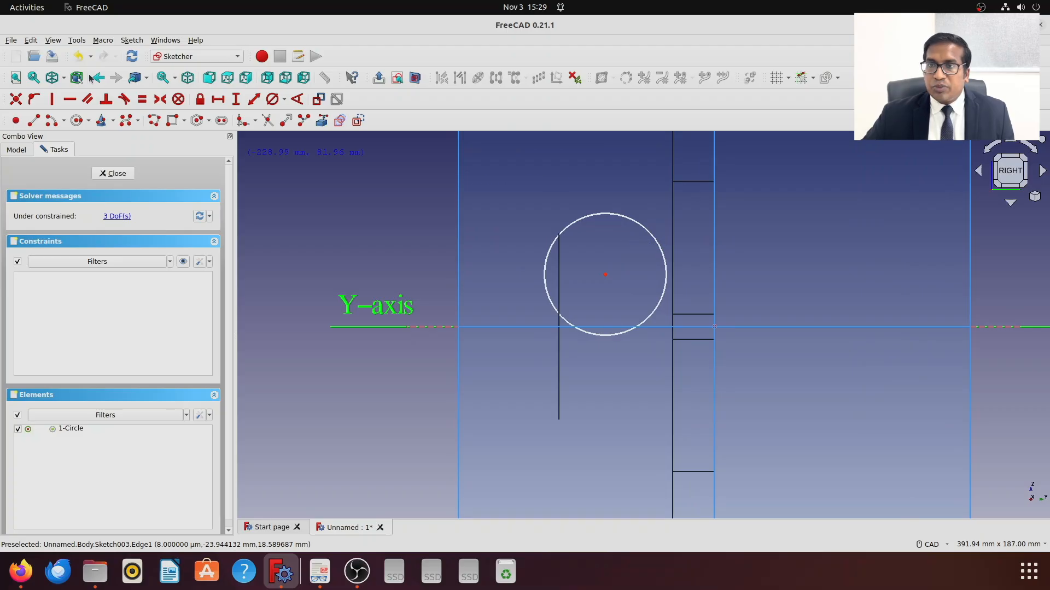
click(65, 80)
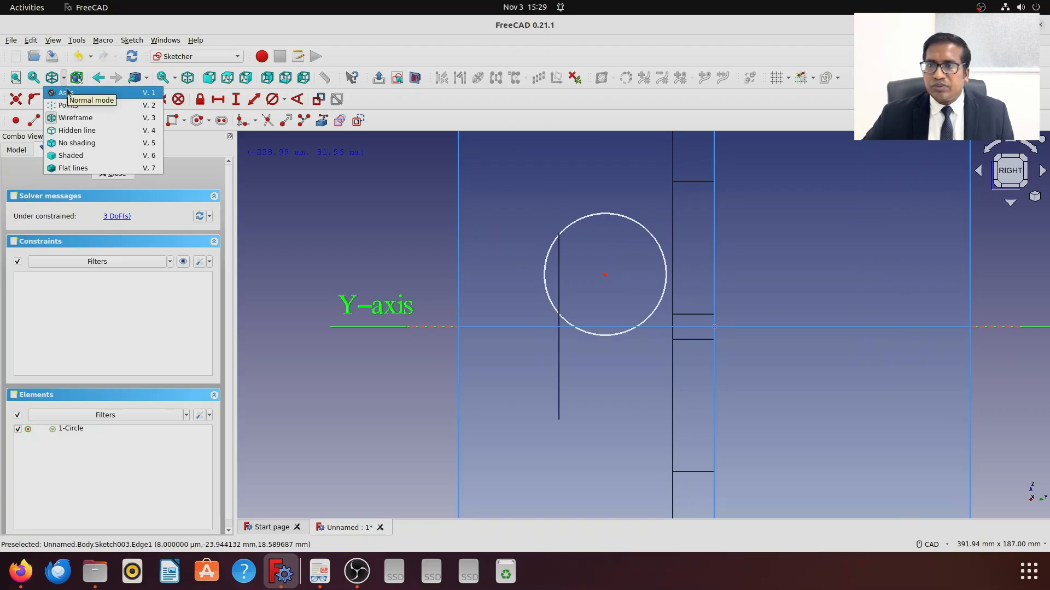
click(82, 93)
scroll(740, 190, down, 2)
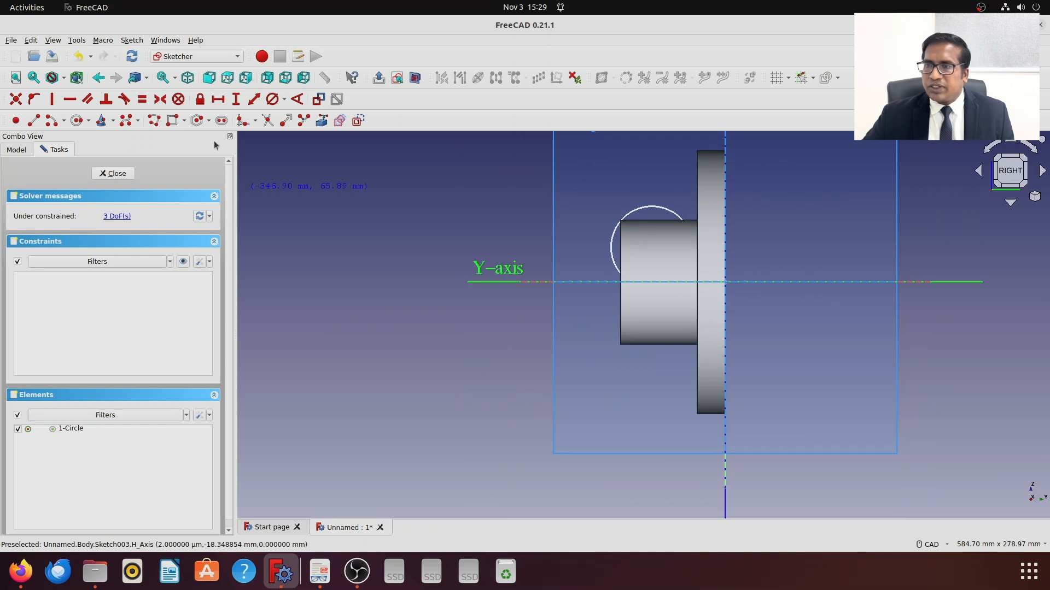
- Link the hub's front edge and the flange's back edge into the sketch as external geometry
click(321, 120)
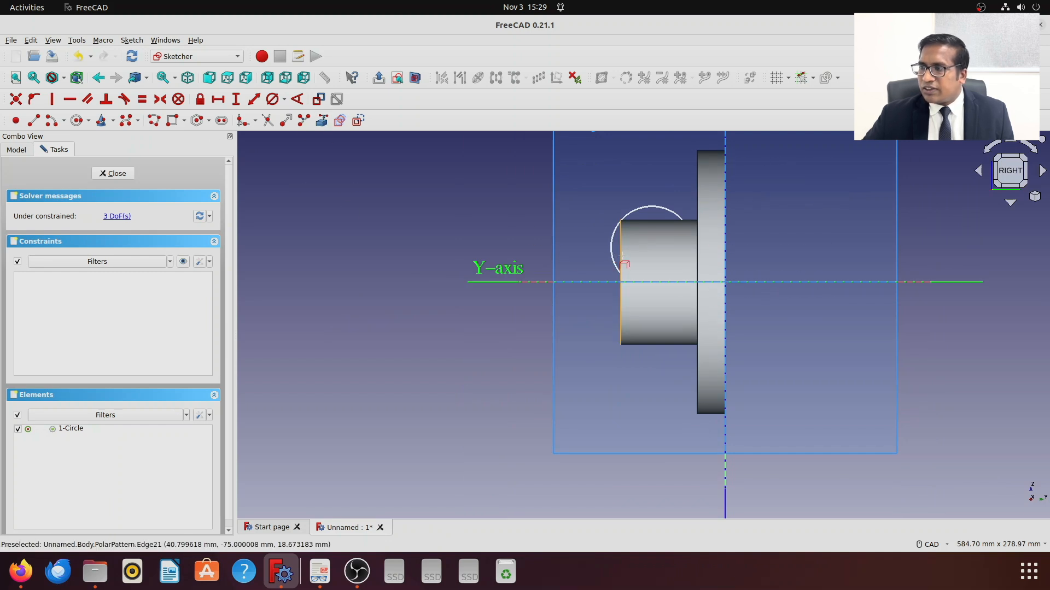
click(620, 261)
click(725, 256)
click(725, 255)
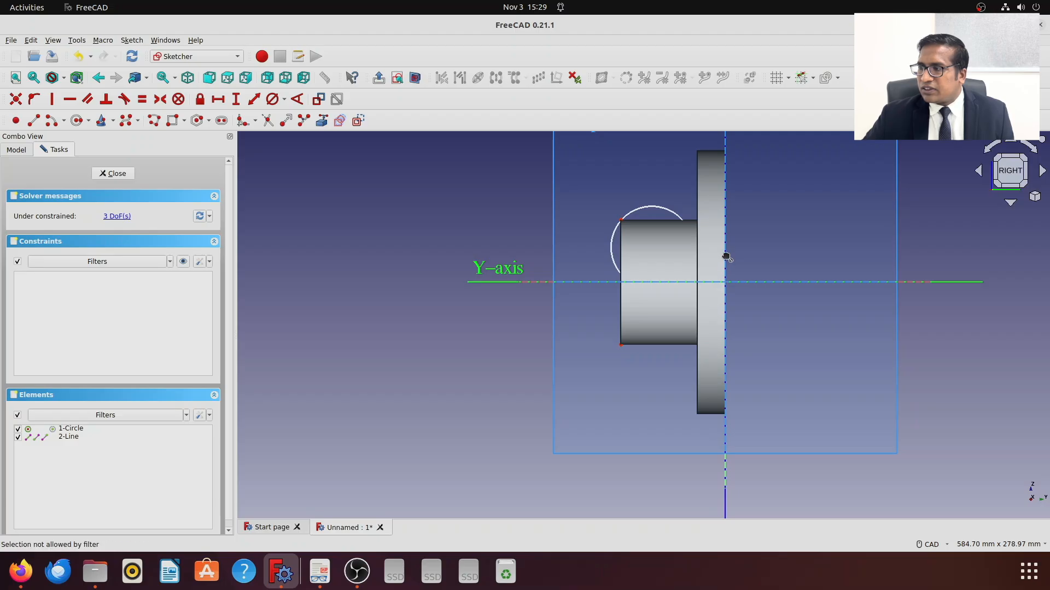
click(725, 257)
scroll(725, 257, up, 3)
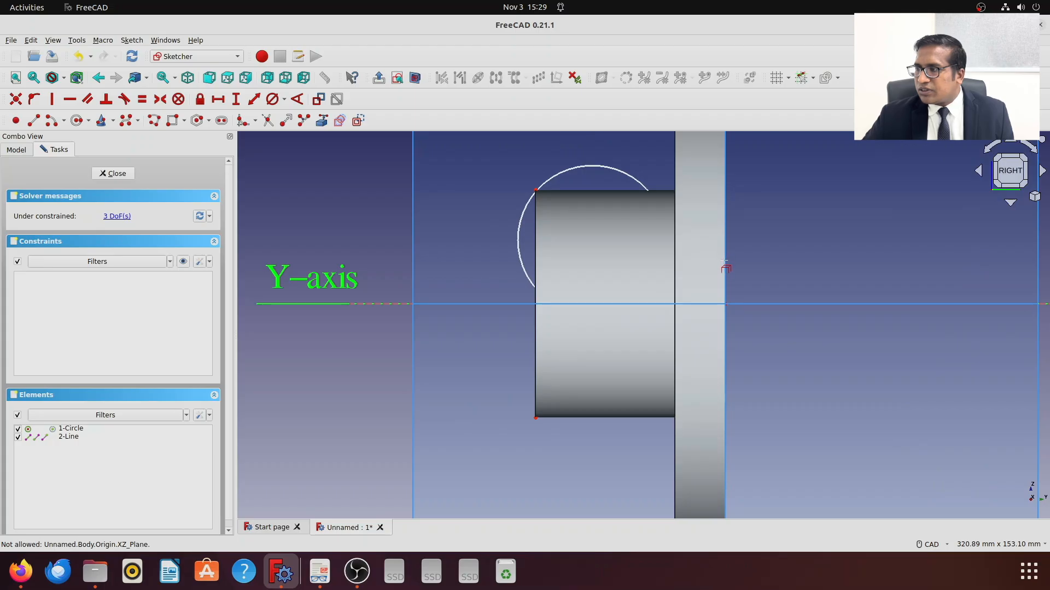
middle_drag(736, 260, 708, 264)
click(707, 264)
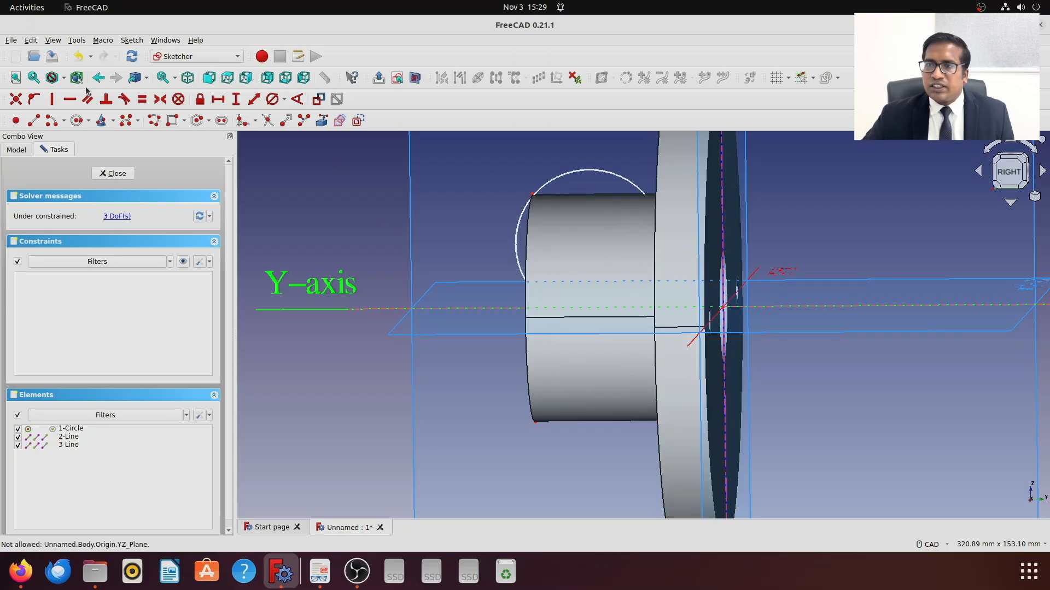
- Set the sketch to the Right view and switch the draw style to Wireframe
click(246, 77)
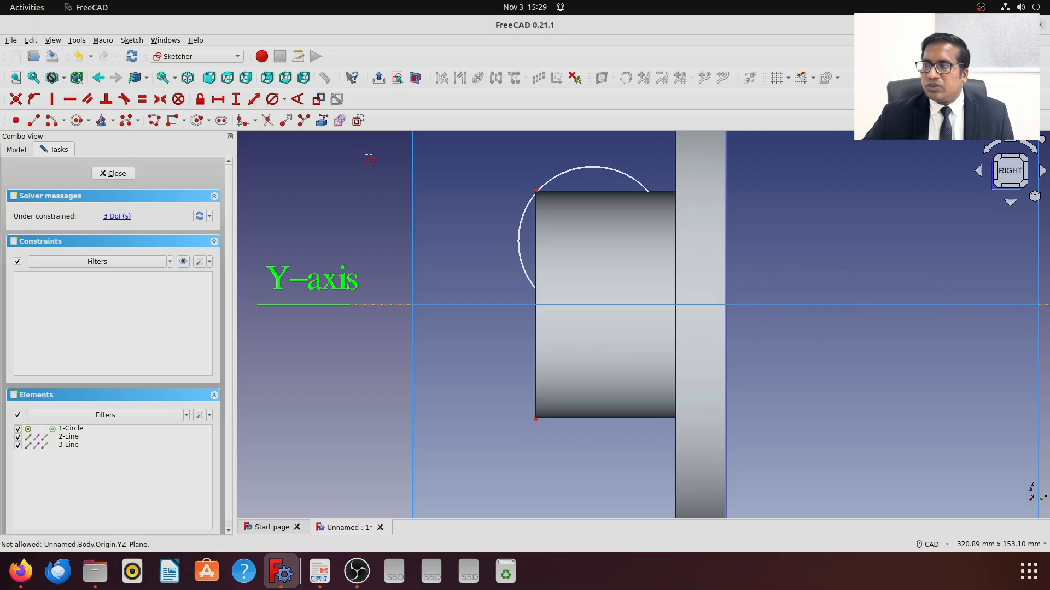
scroll(414, 159, down, 1)
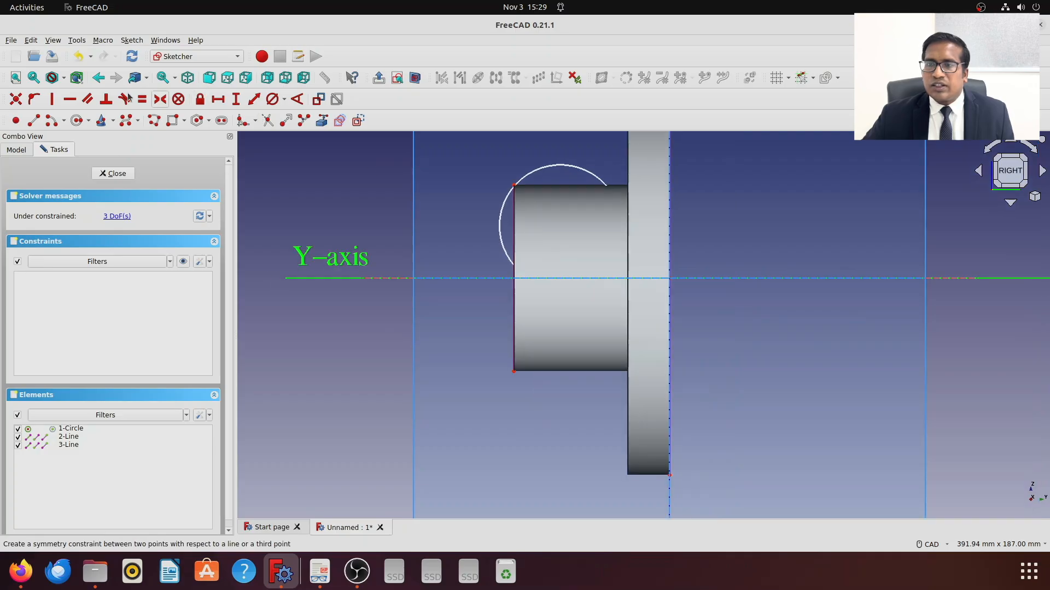
click(63, 77)
click(81, 108)
scroll(636, 182, down, 1)
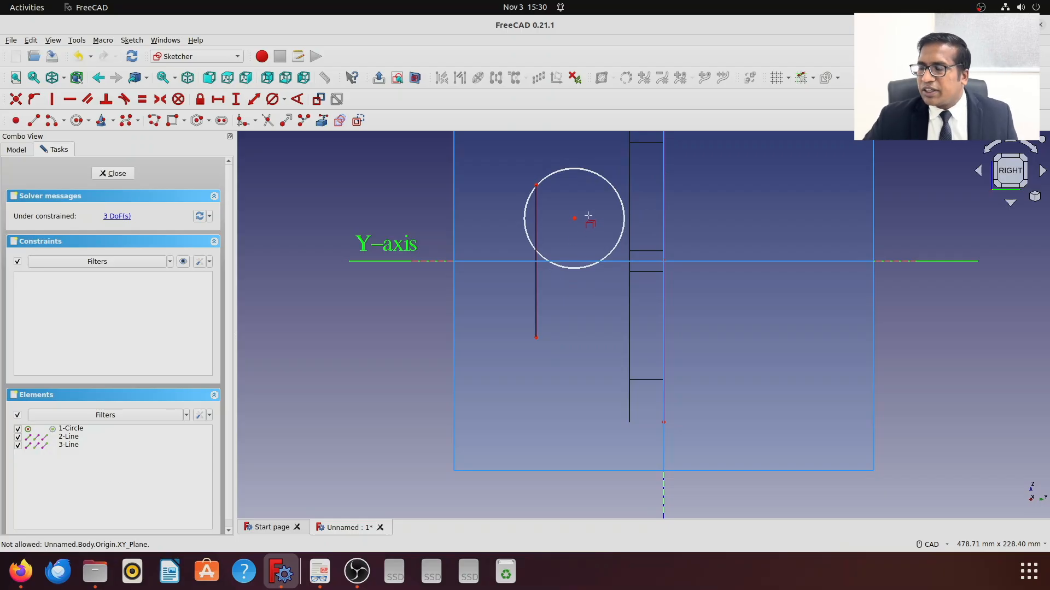
- Delete the circle from the sketch, keeping the two linked external edges
click(16, 77)
scroll(605, 292, up, 5)
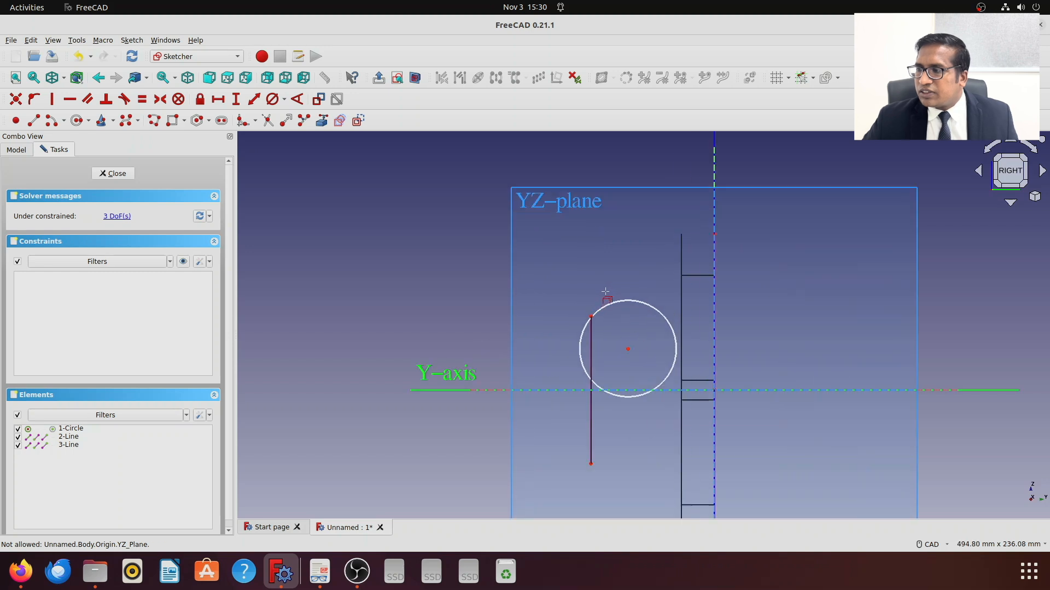
click(667, 326)
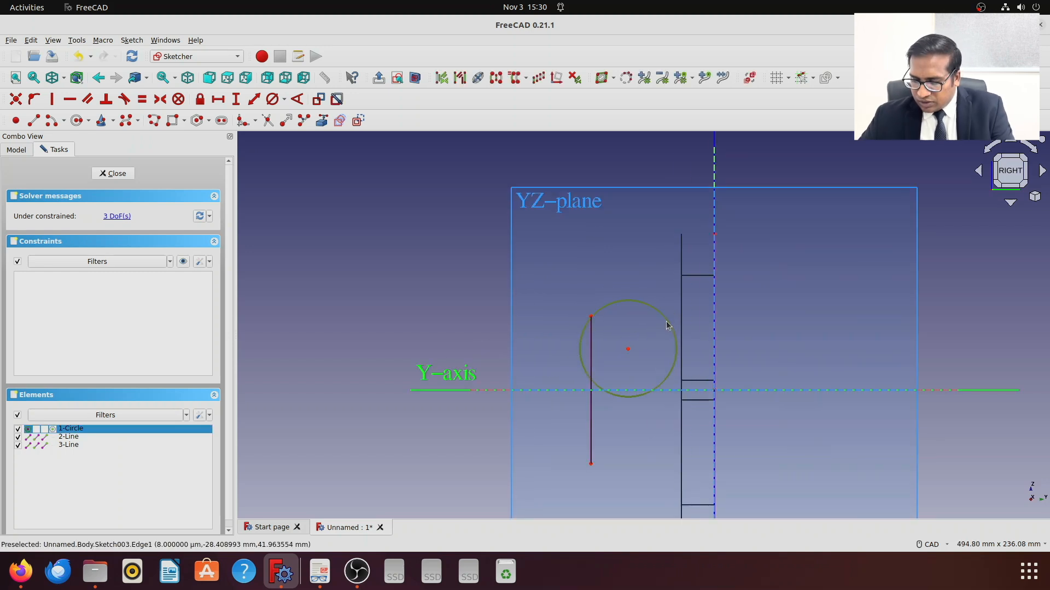
key(Delete)
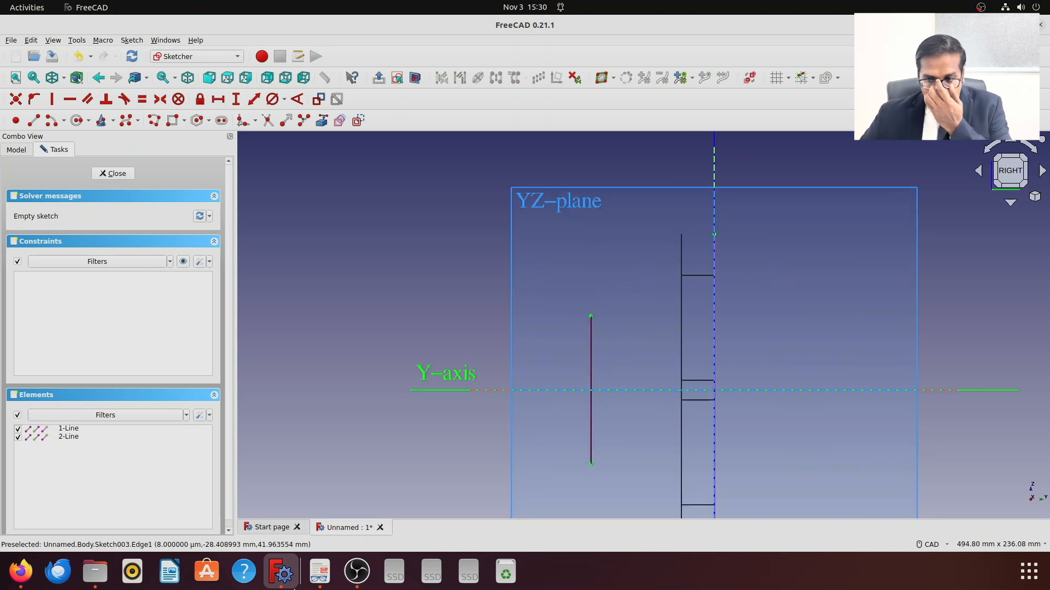
- Draw a horizontal line and a sloping line above it, both spanning from the hub's front edge to the flange's back edge
click(319, 572)
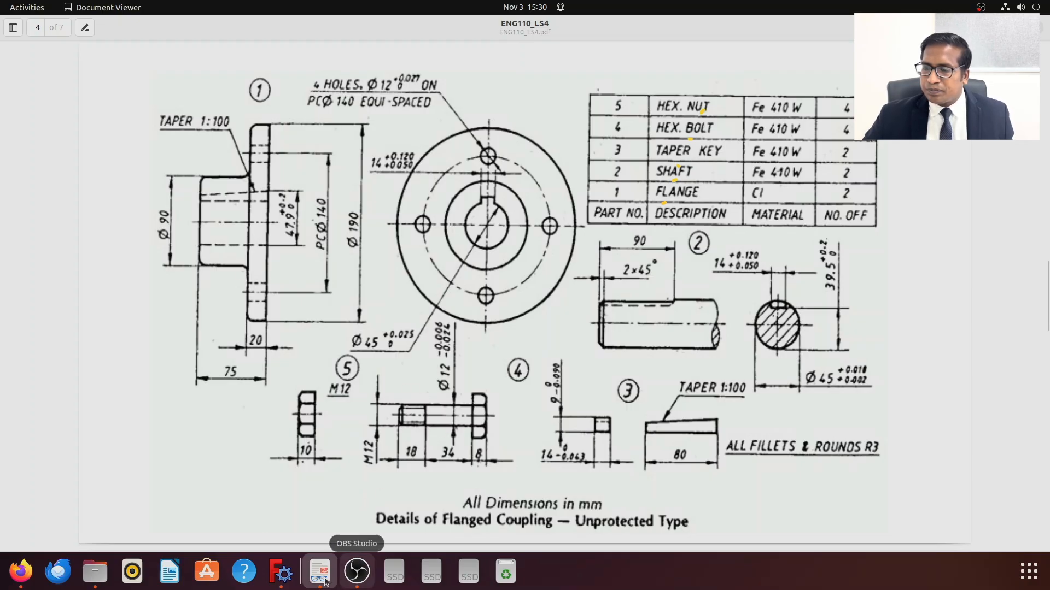
click(281, 573)
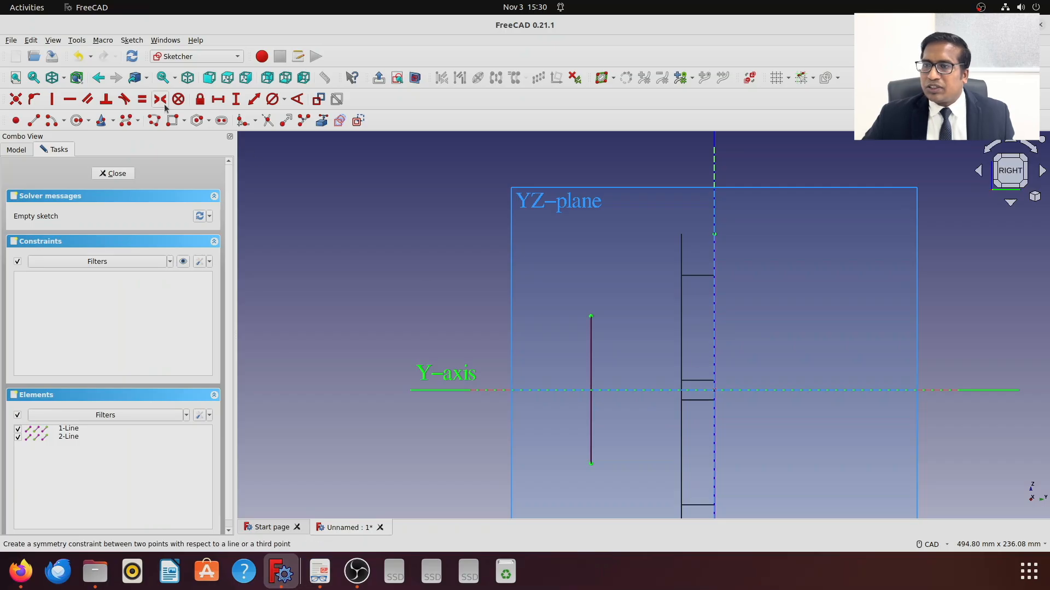
click(70, 99)
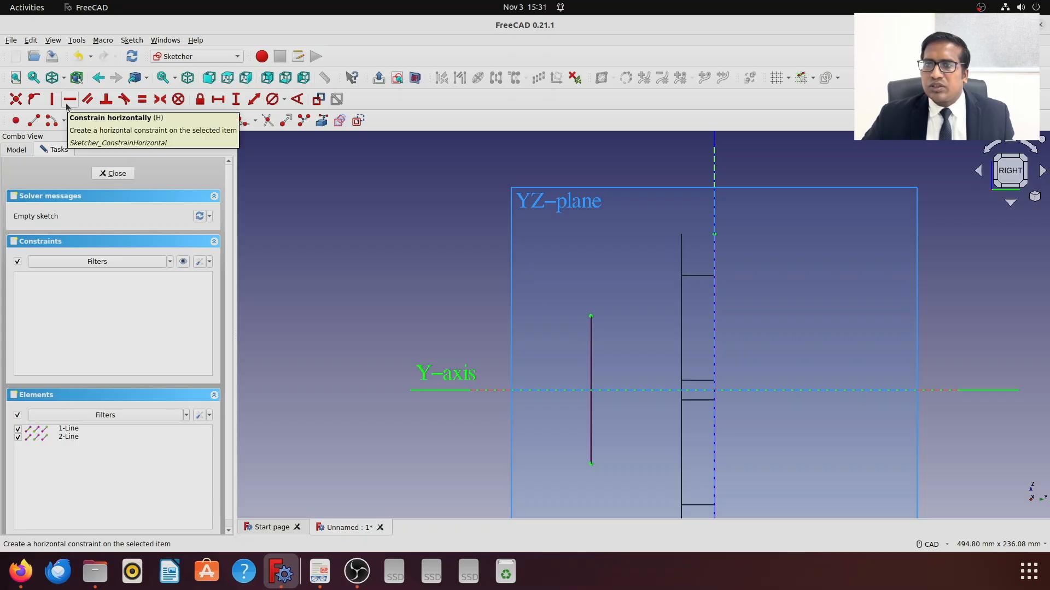
click(33, 120)
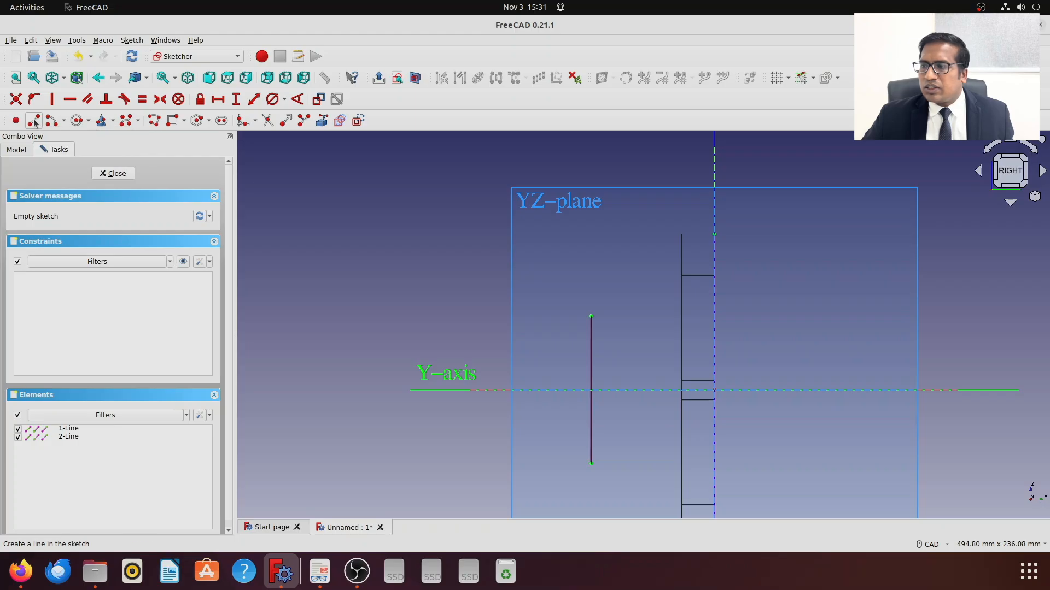
click(589, 337)
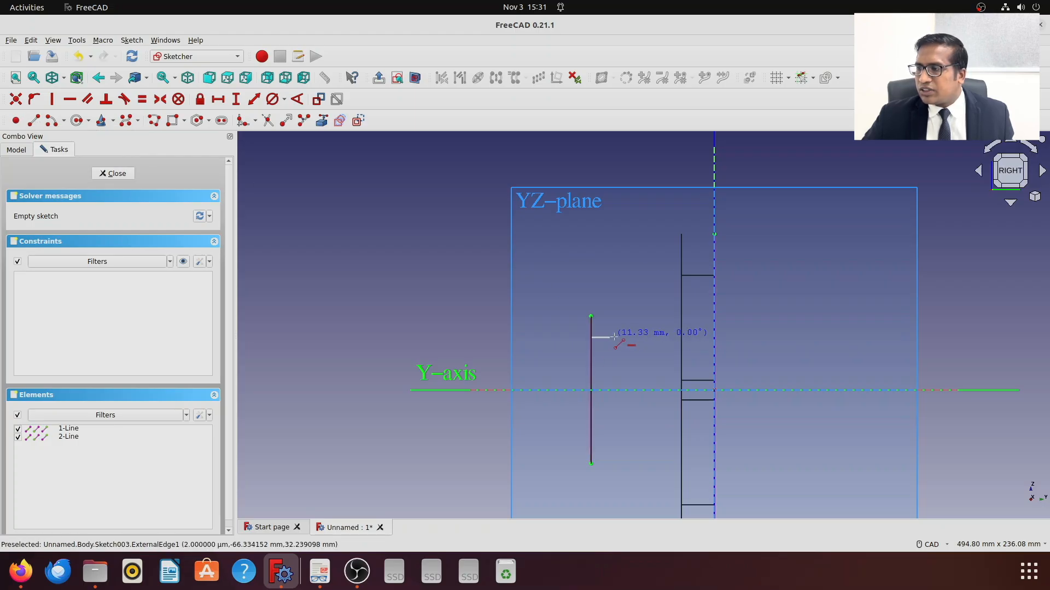
click(712, 338)
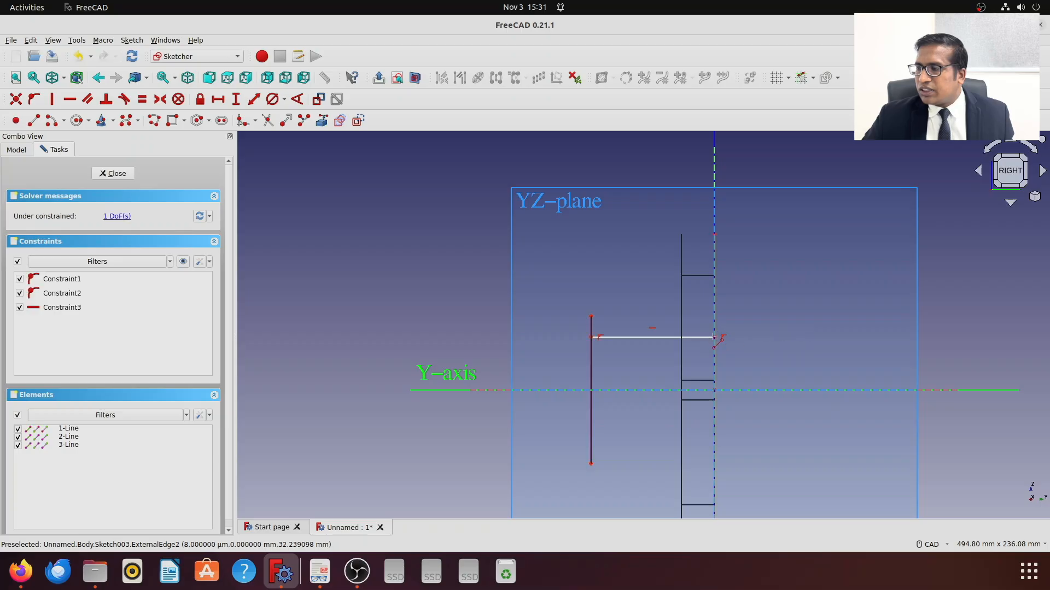
click(591, 326)
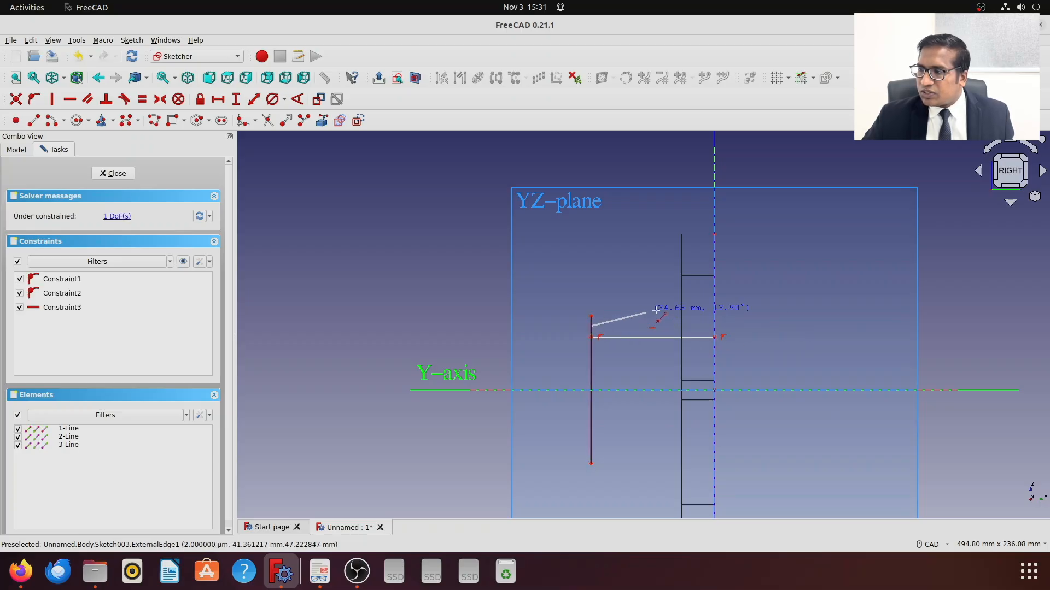
click(715, 303)
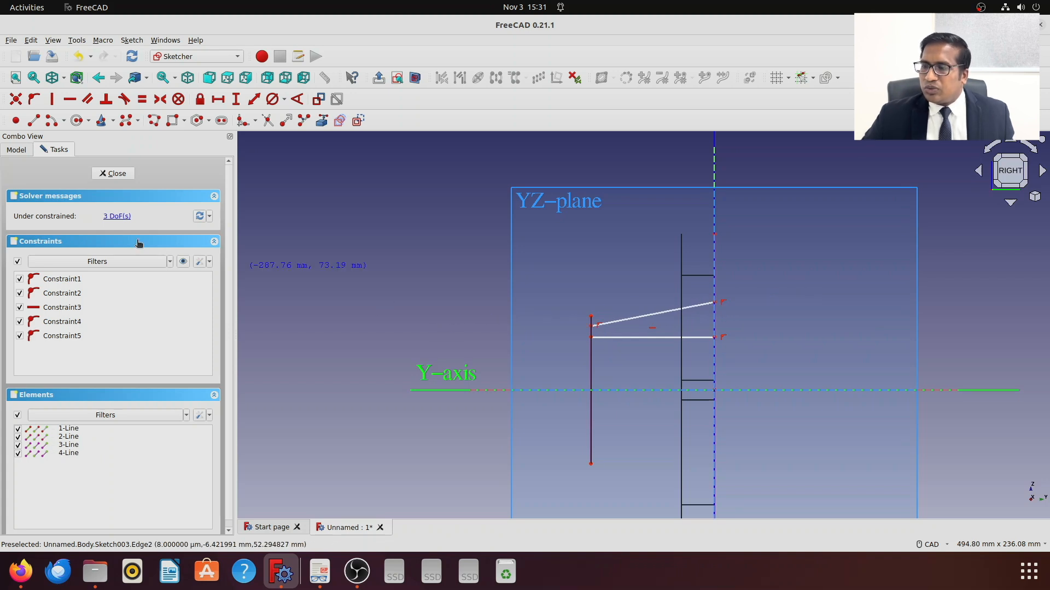
- Check the keyway on the coupling drawing and place the 21.5 mm and 25.4 mm height dimensions clear of the flange's back edge
click(322, 575)
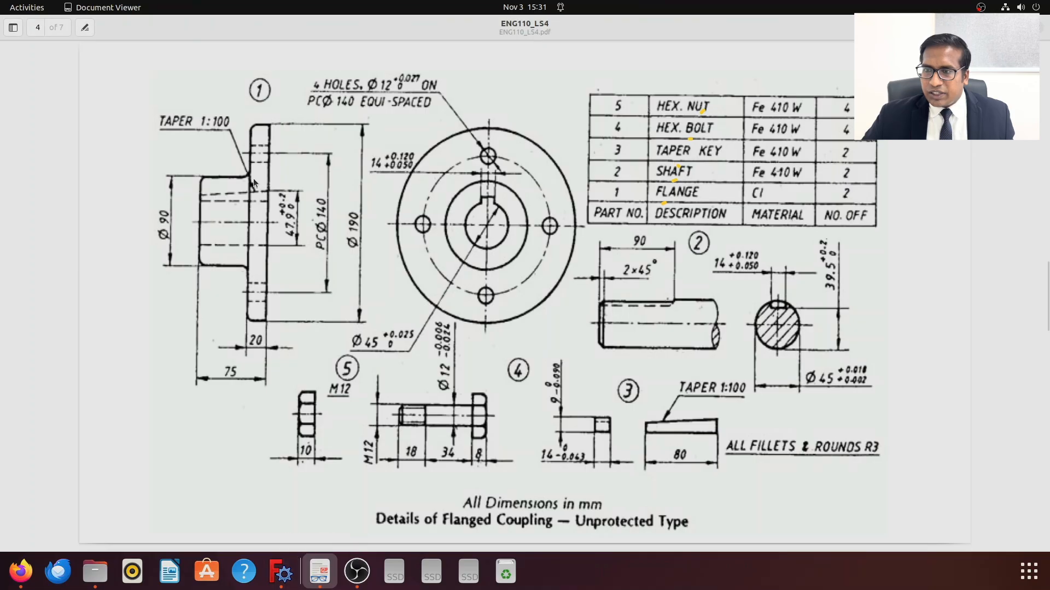
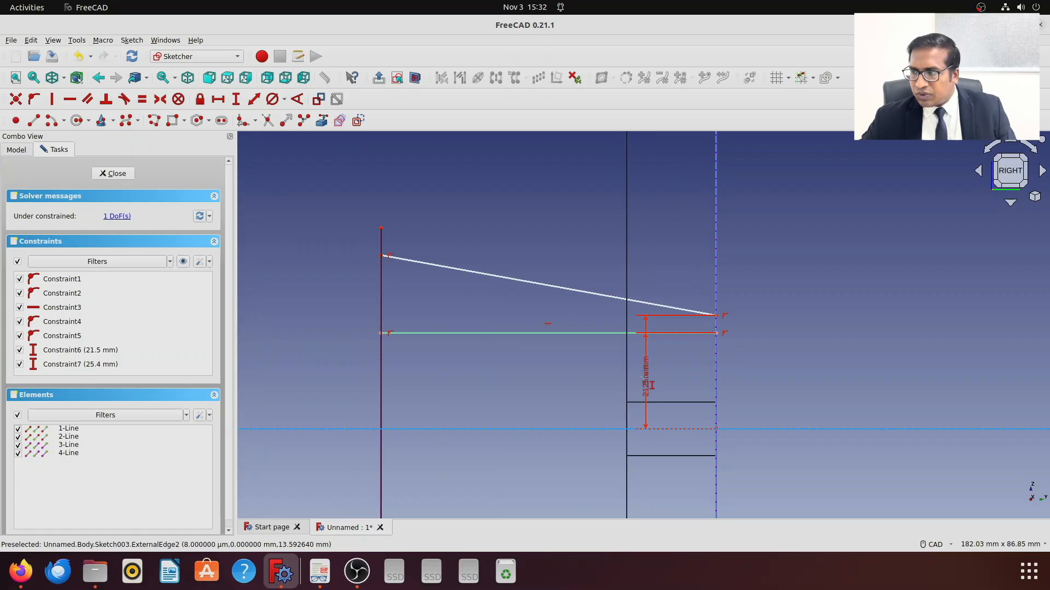
drag(650, 386, 815, 386)
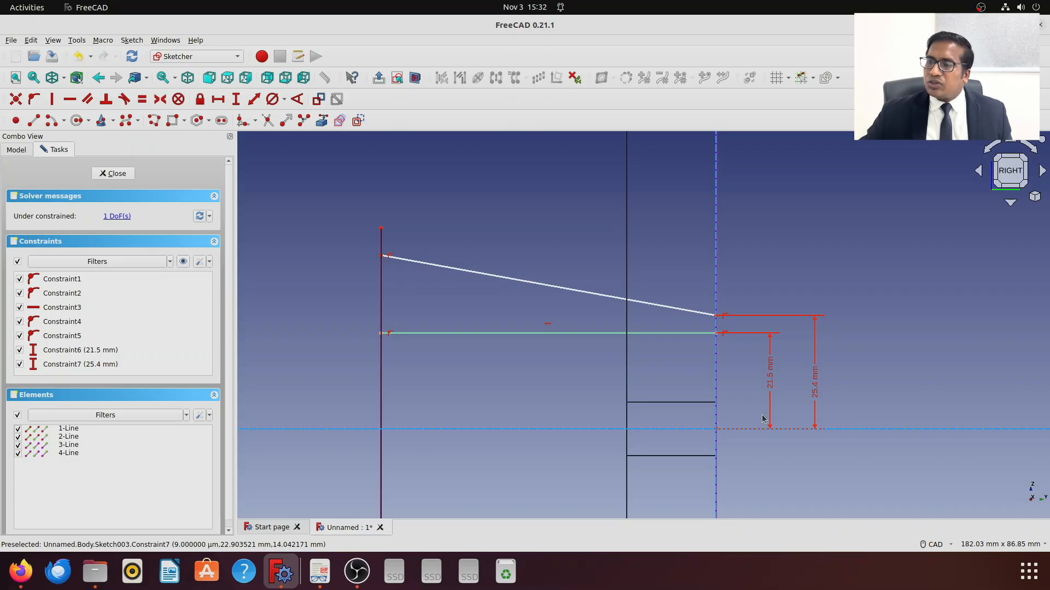
- Consult the drawing's taper and constrain the sloping line's front endpoint to a vertical distance of 25.4-0.75 mm from the origin
click(319, 571)
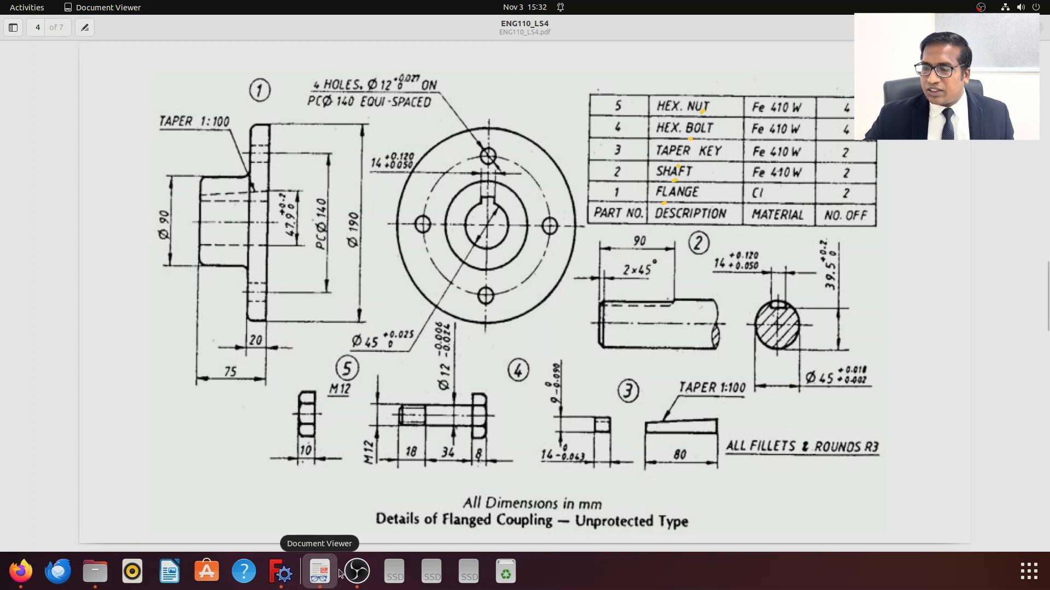
click(281, 571)
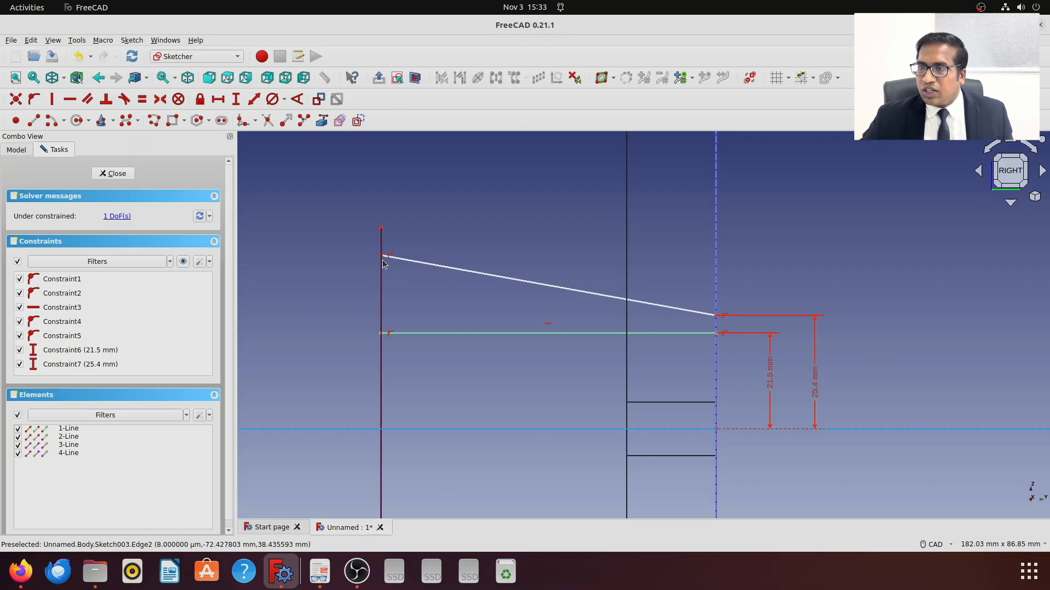
click(236, 99)
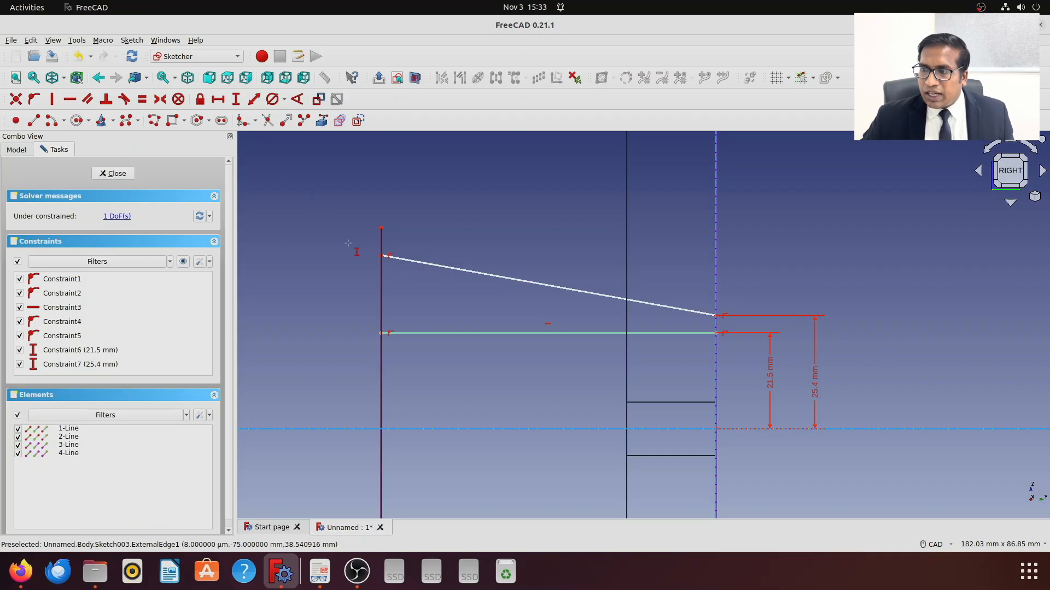
click(381, 255)
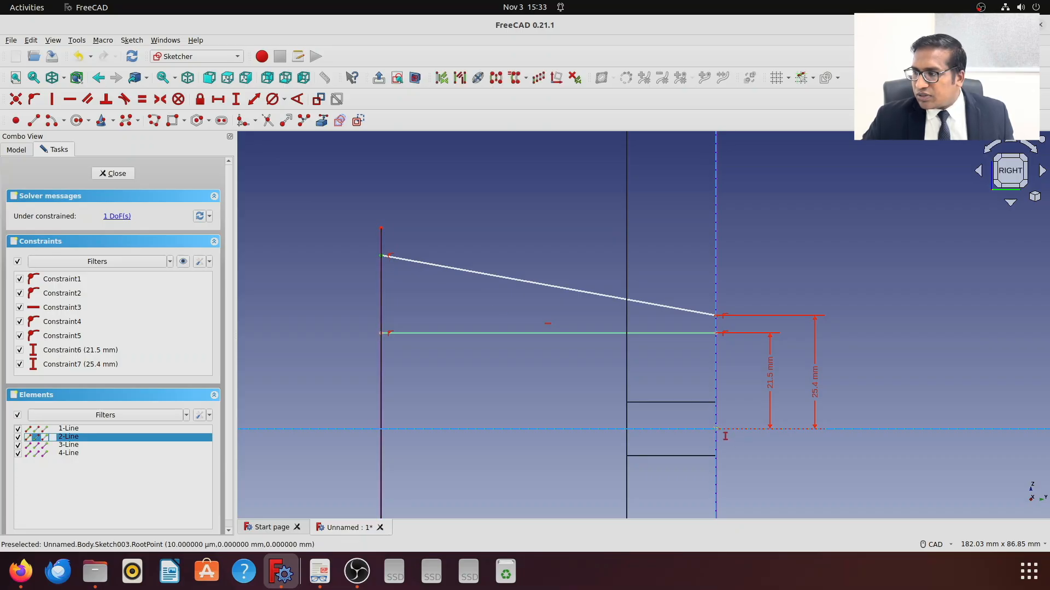
click(718, 430)
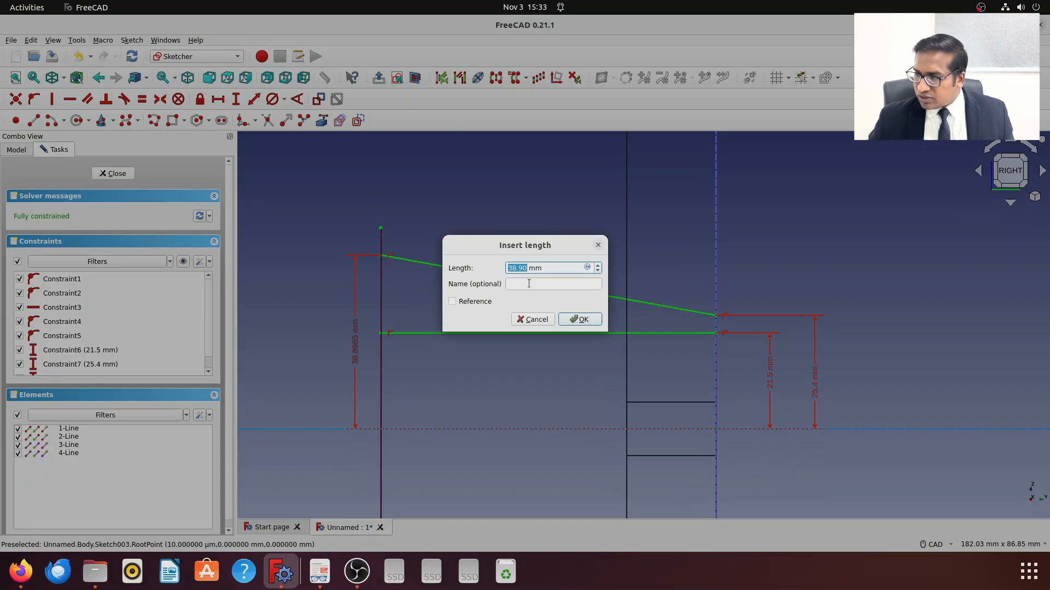
text(25)
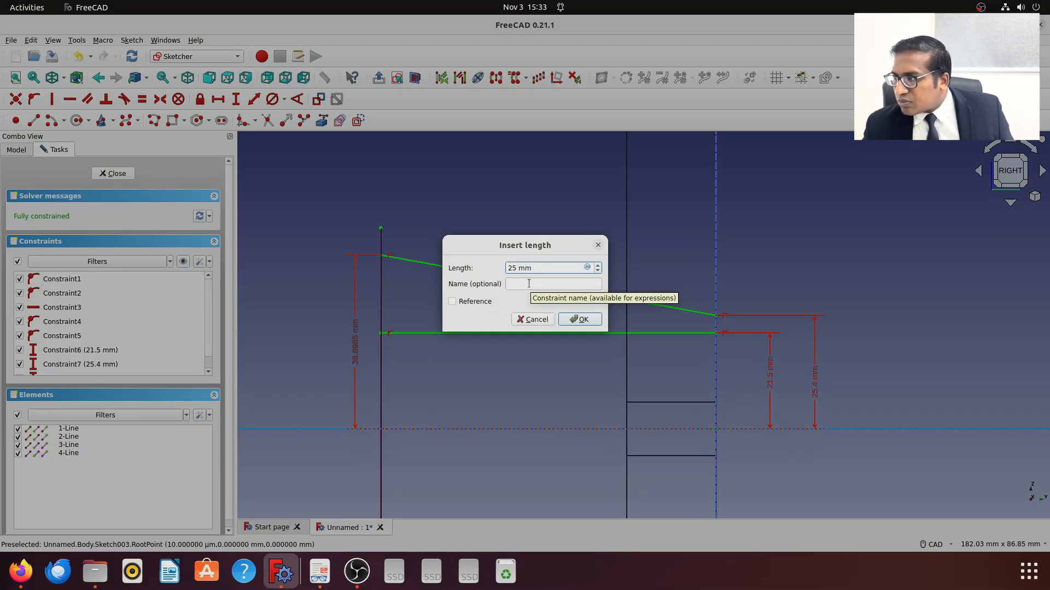
text(.4-0.75)
key(Return)
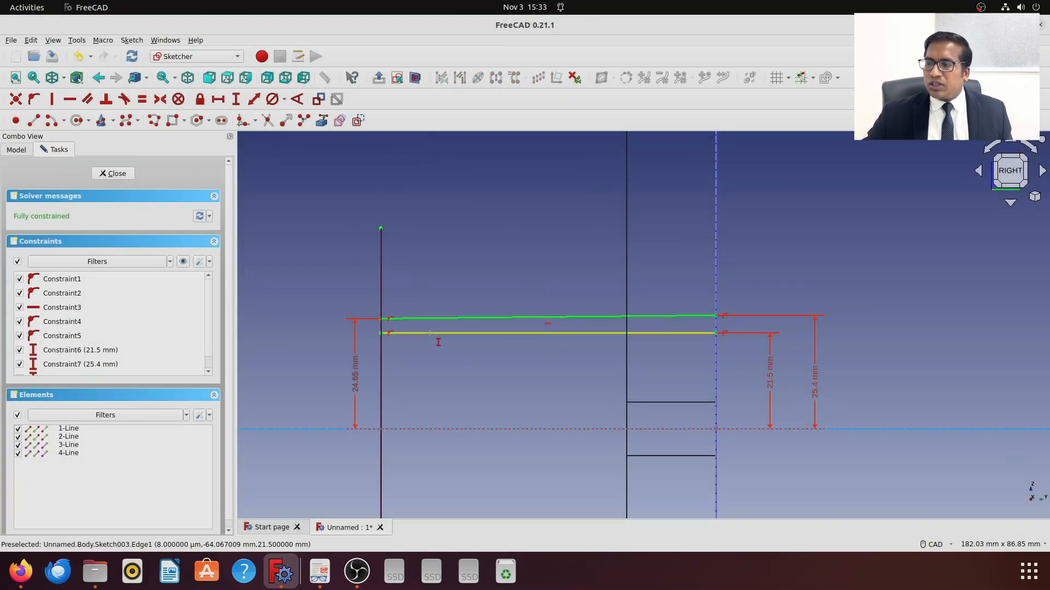
- Close the keyway profile at the hub's front edge with a vertical line joining the two lines' endpoints
scroll(438, 342, up, 2)
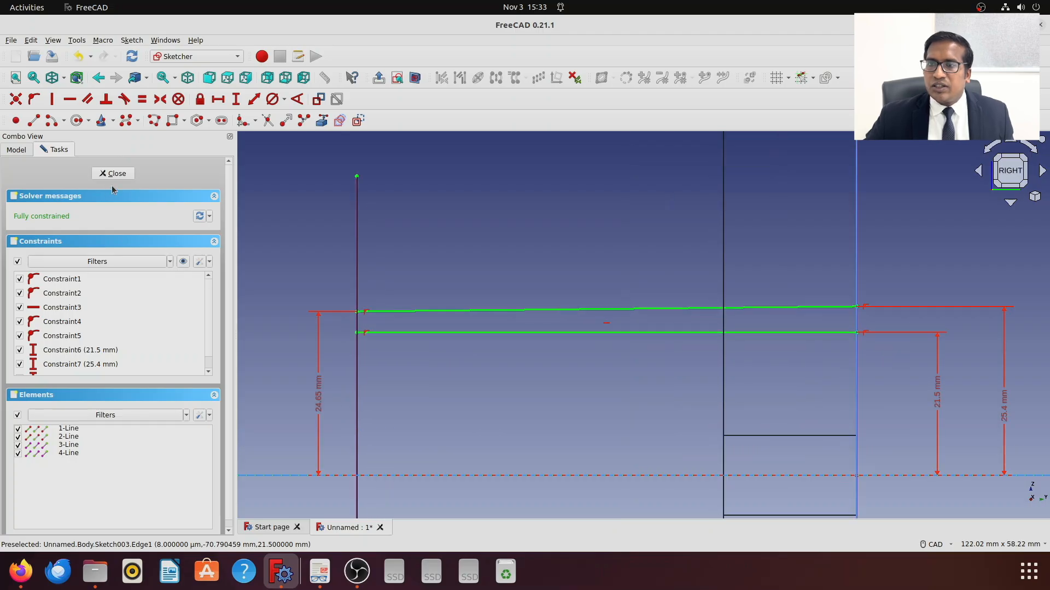
click(34, 120)
click(356, 312)
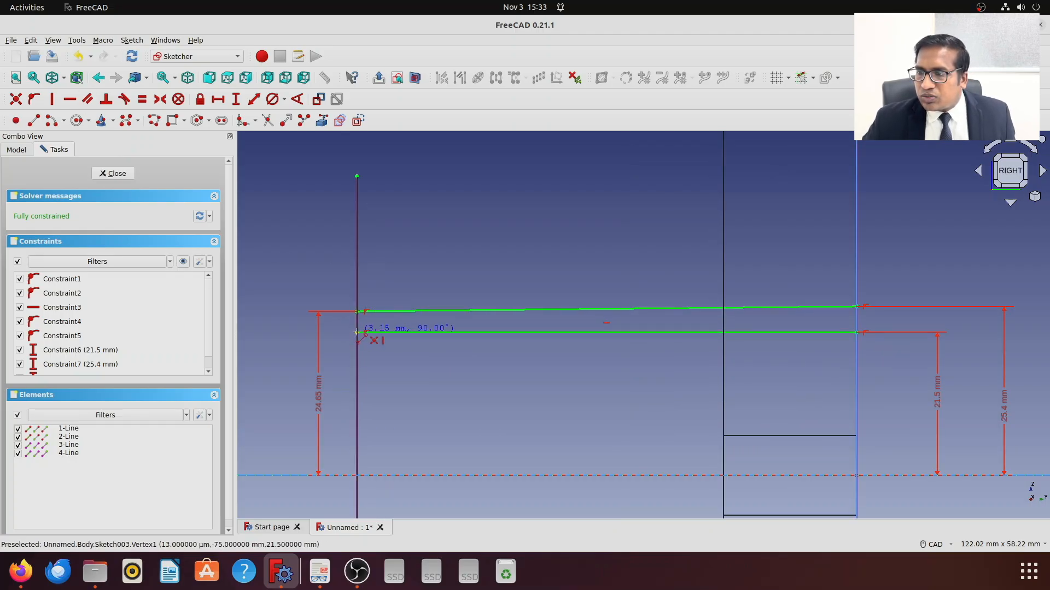
click(356, 332)
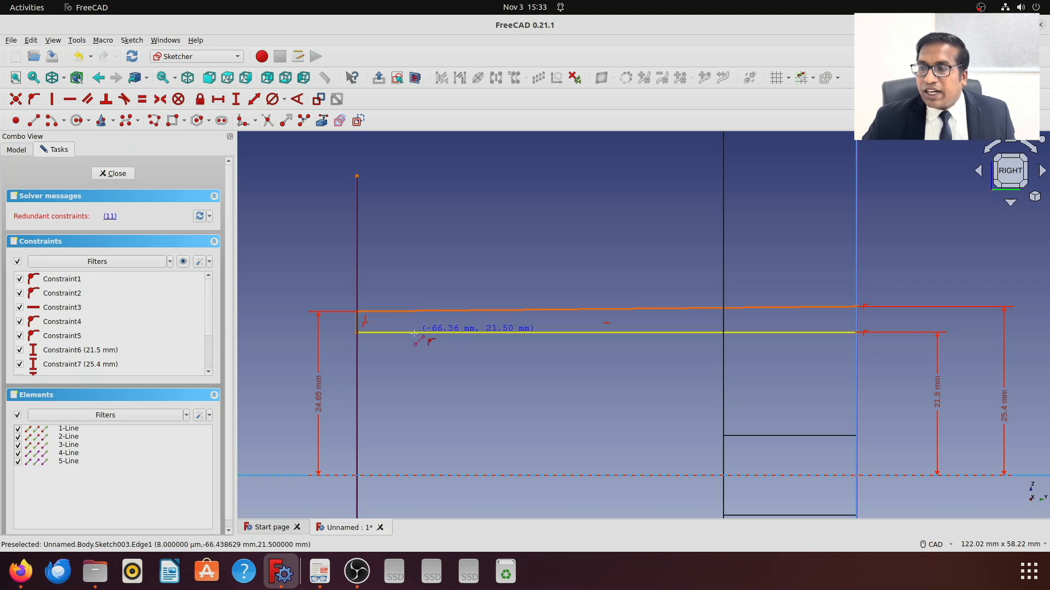
- Delete the vertical constraint on the profile's front closing line
scroll(398, 333, up, 2)
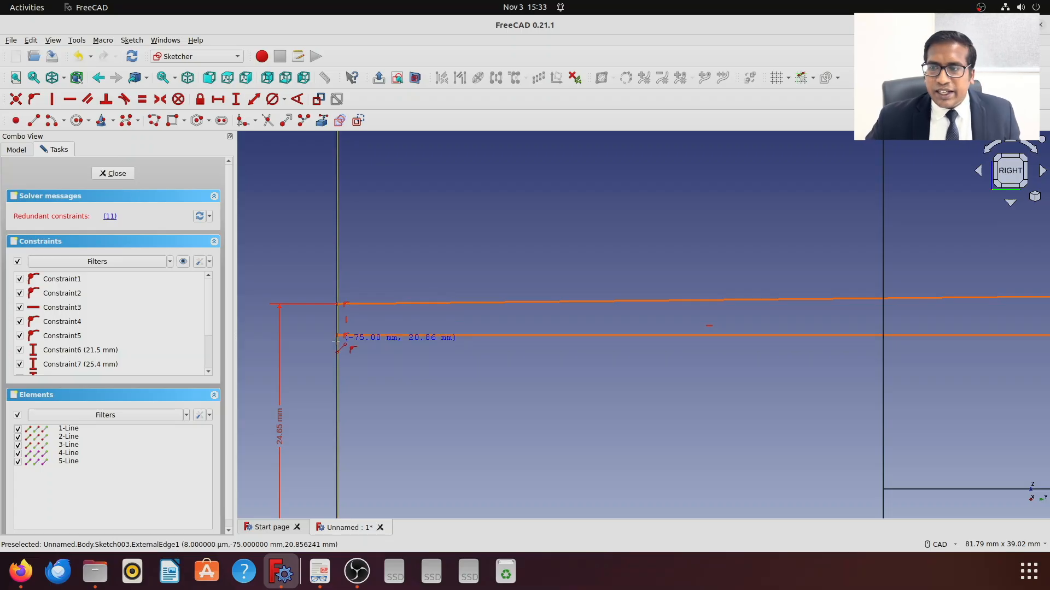
key(Escape)
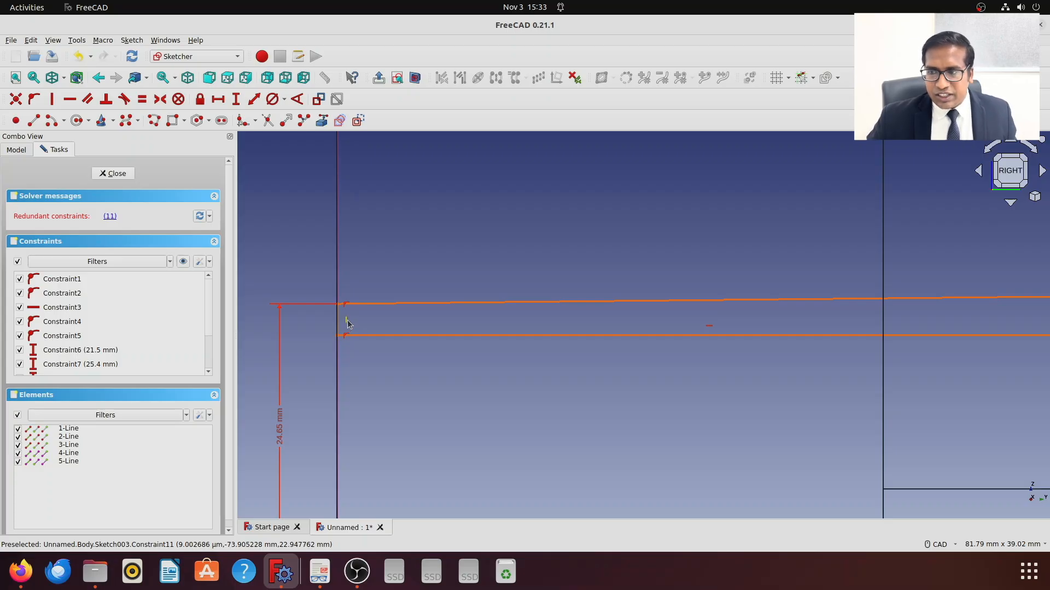
click(347, 320)
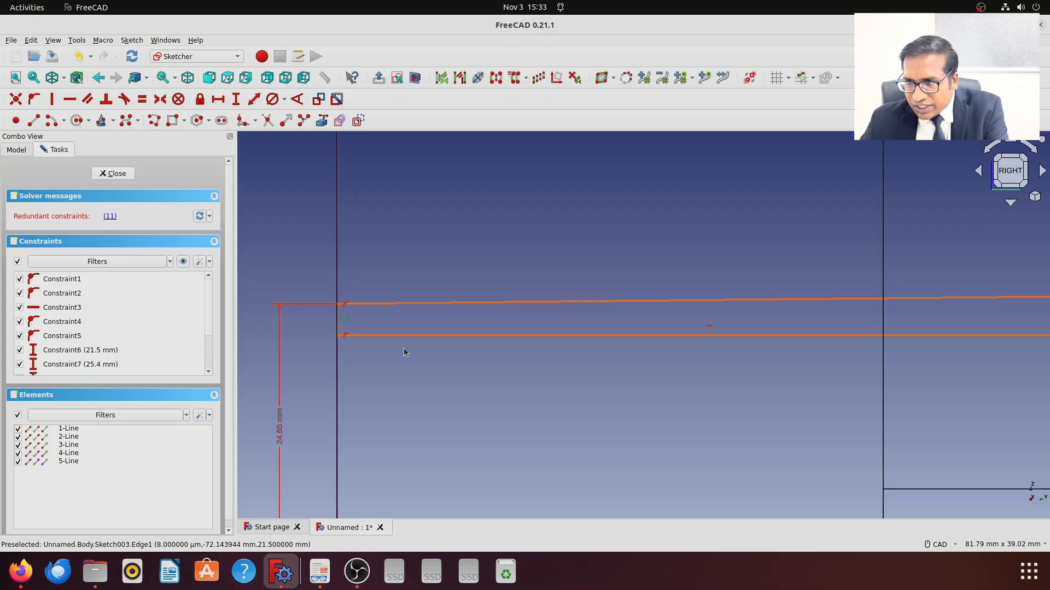
key(Delete)
- Close the keyway profile at the flange's back edge with a vertical line joining the sloping and horizontal lines' endpoints
scroll(994, 366, down, 2)
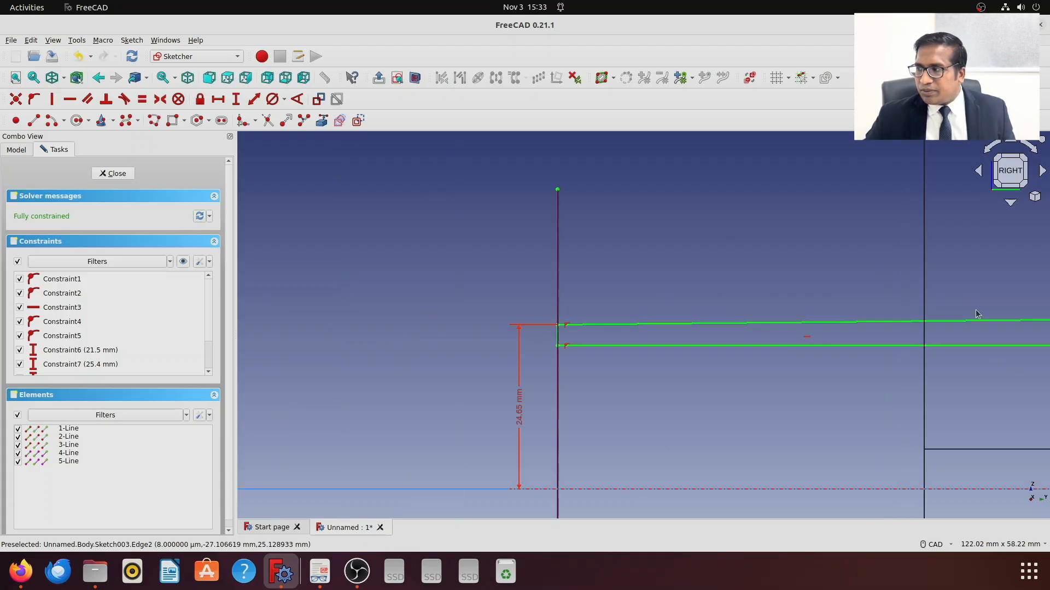
middle_drag(975, 309, 689, 322)
key(g)
key(l)
scroll(788, 328, up, 2)
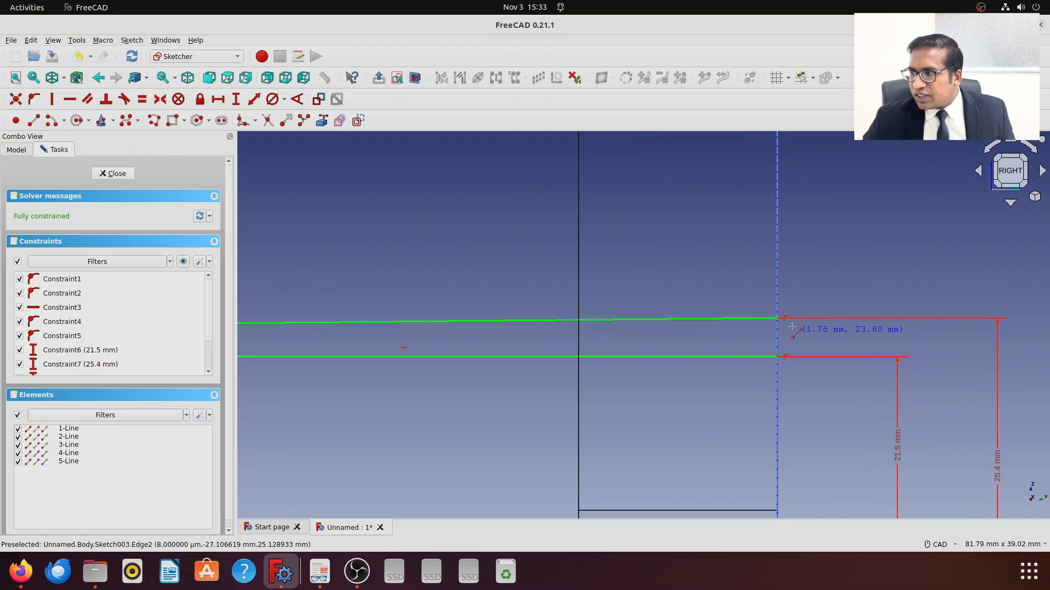
click(777, 318)
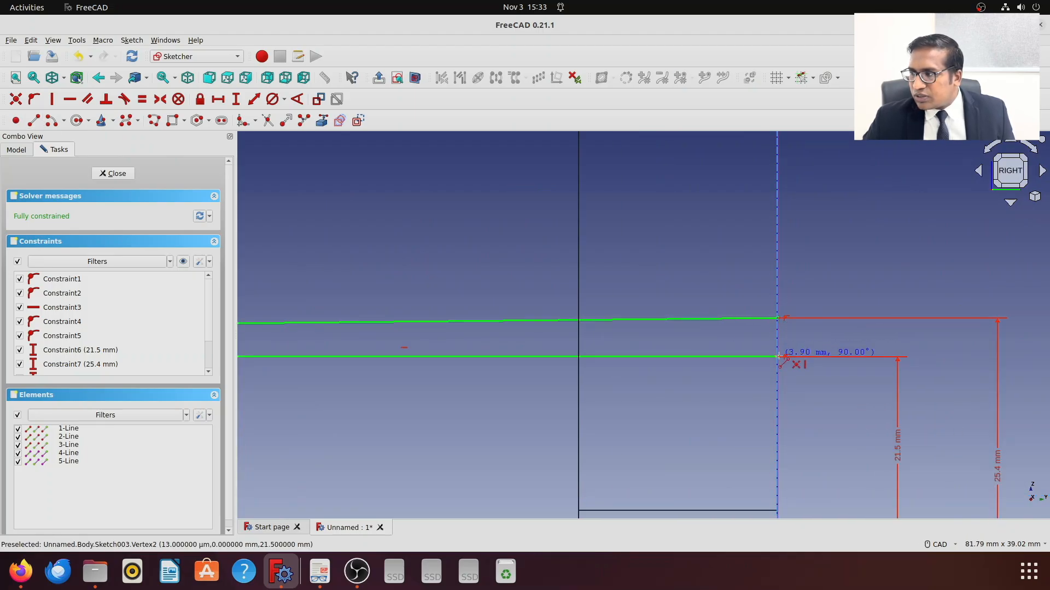
click(777, 356)
scroll(778, 350, up, 3)
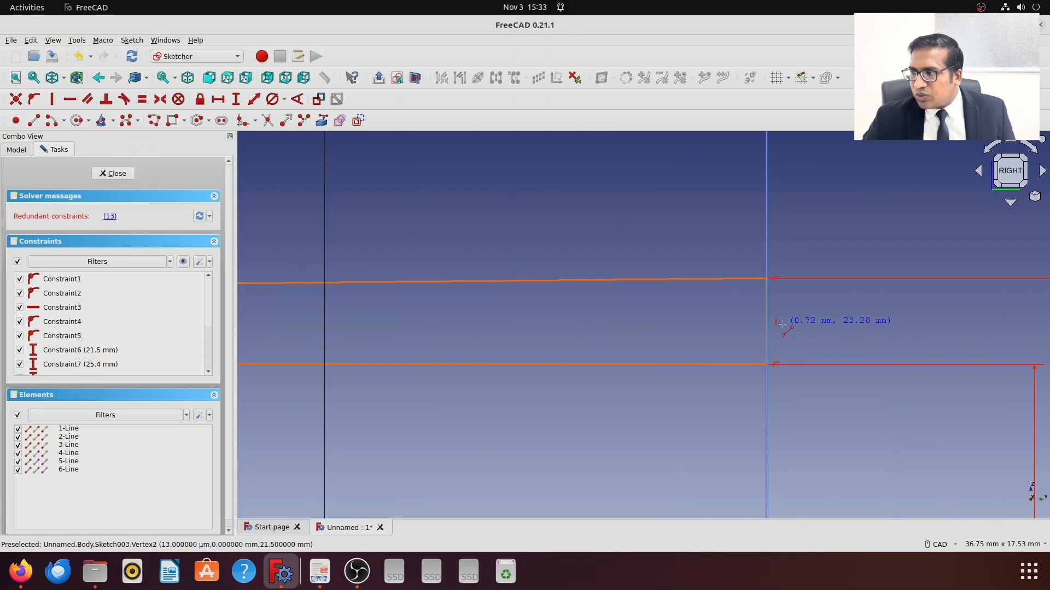
key(Escape)
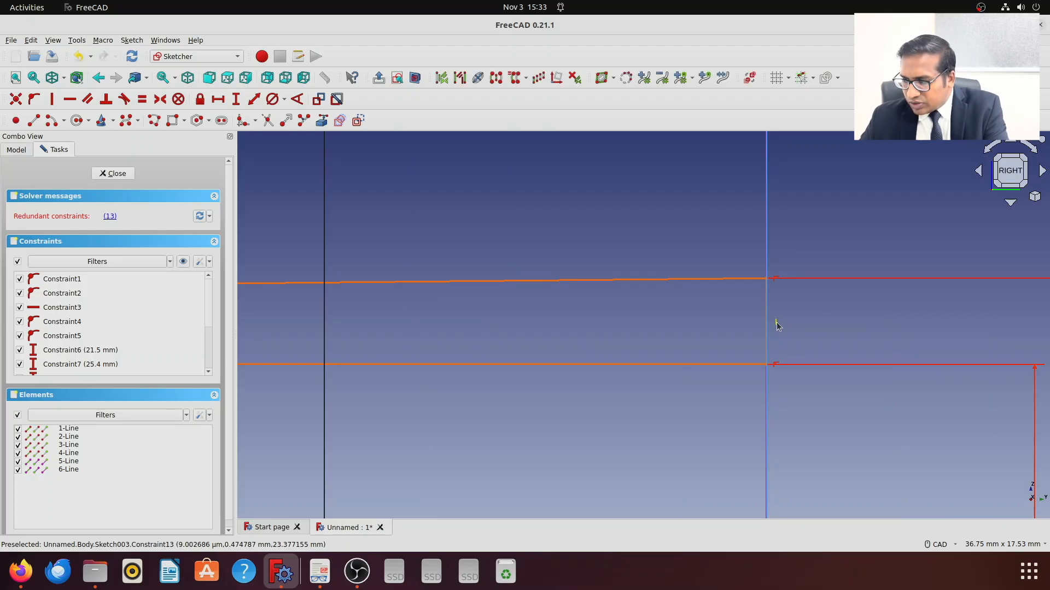
- Finish the keyway profile sketch and return to the solid model
scroll(773, 307, down, 2)
scroll(645, 305, down, 2)
scroll(435, 325, down, 2)
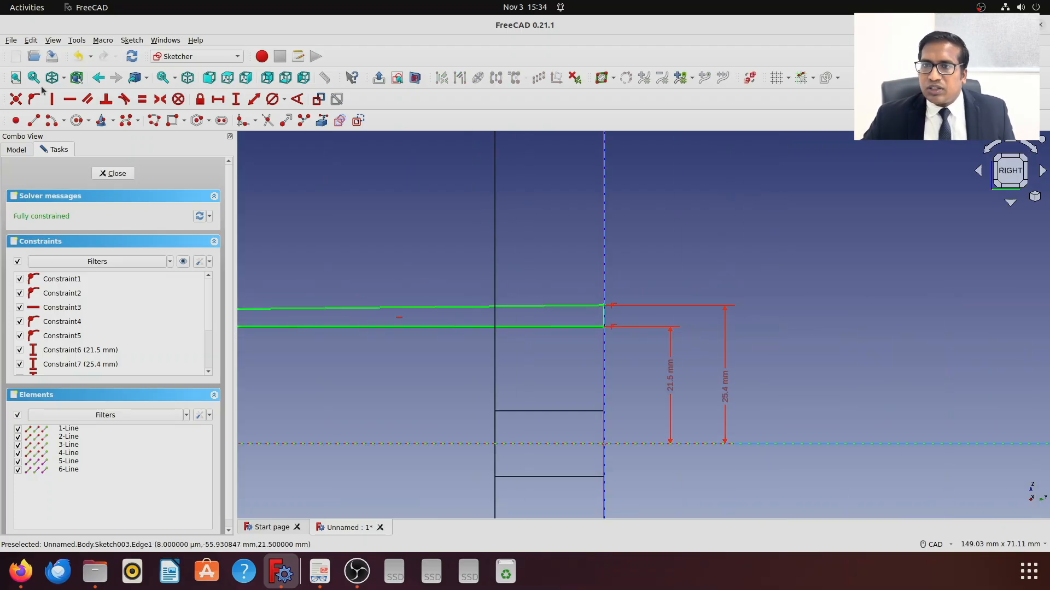
click(64, 78)
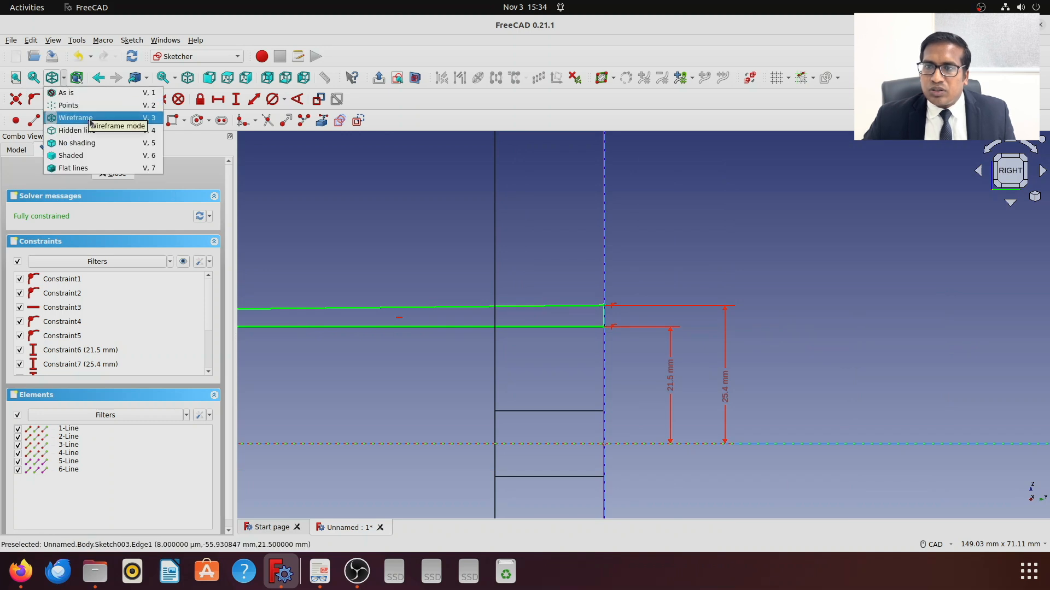
click(328, 177)
click(114, 175)
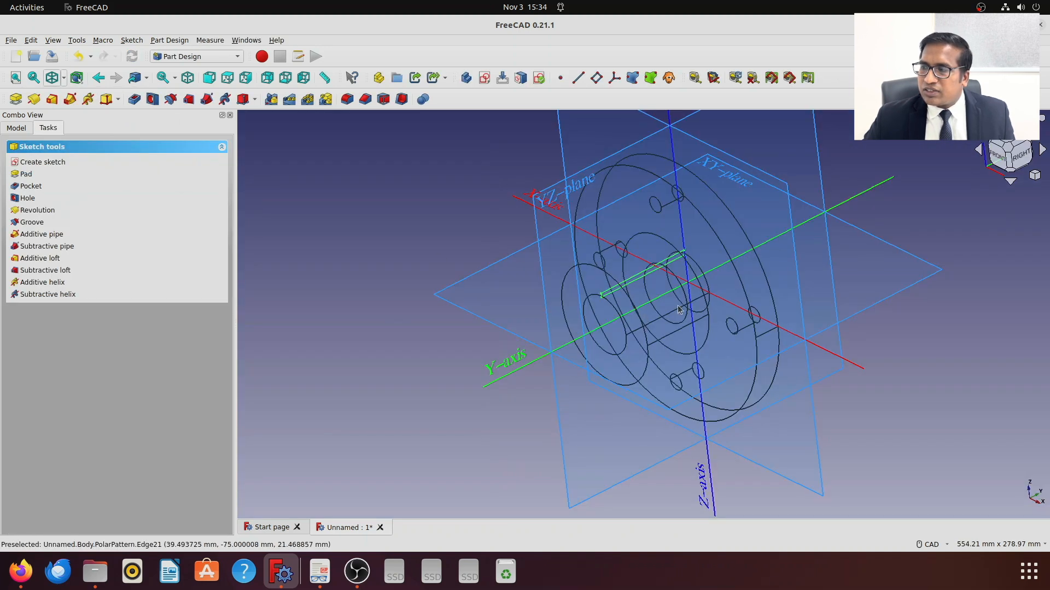
- Switch the model's display style from wireframe back to As is
click(64, 79)
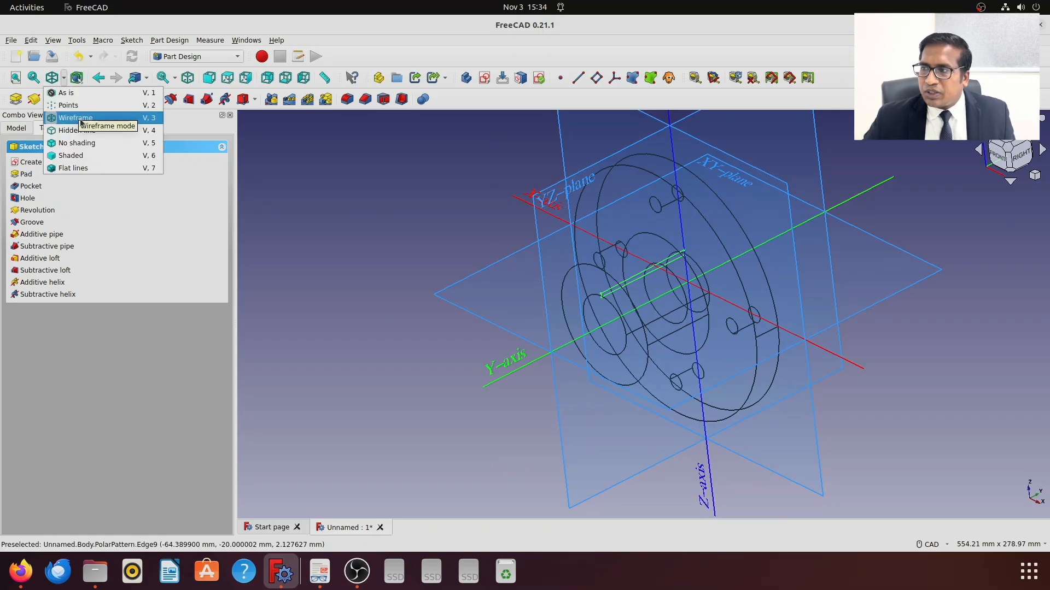
click(81, 122)
click(64, 78)
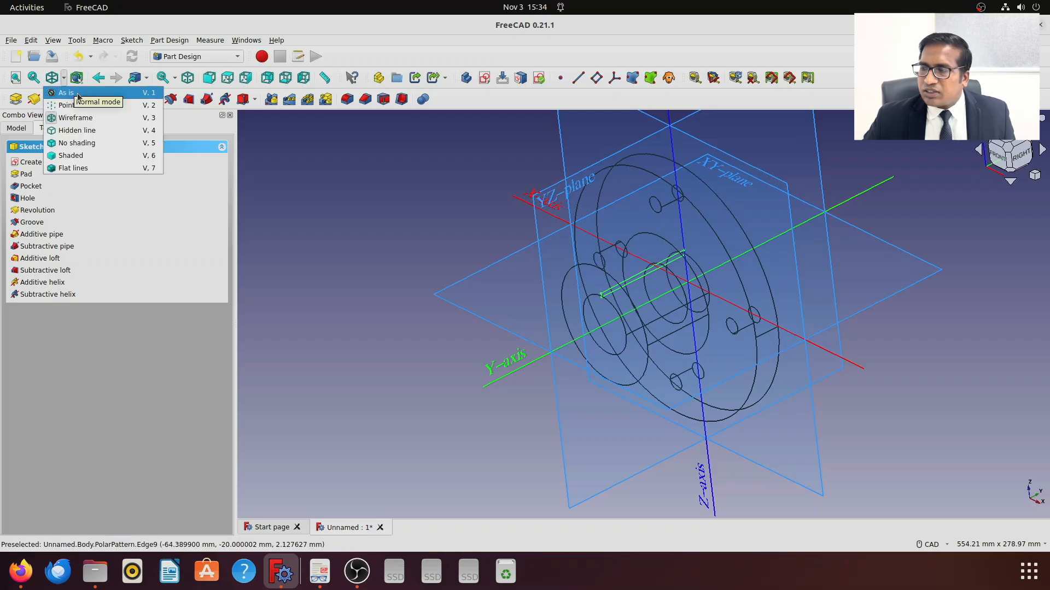
click(78, 94)
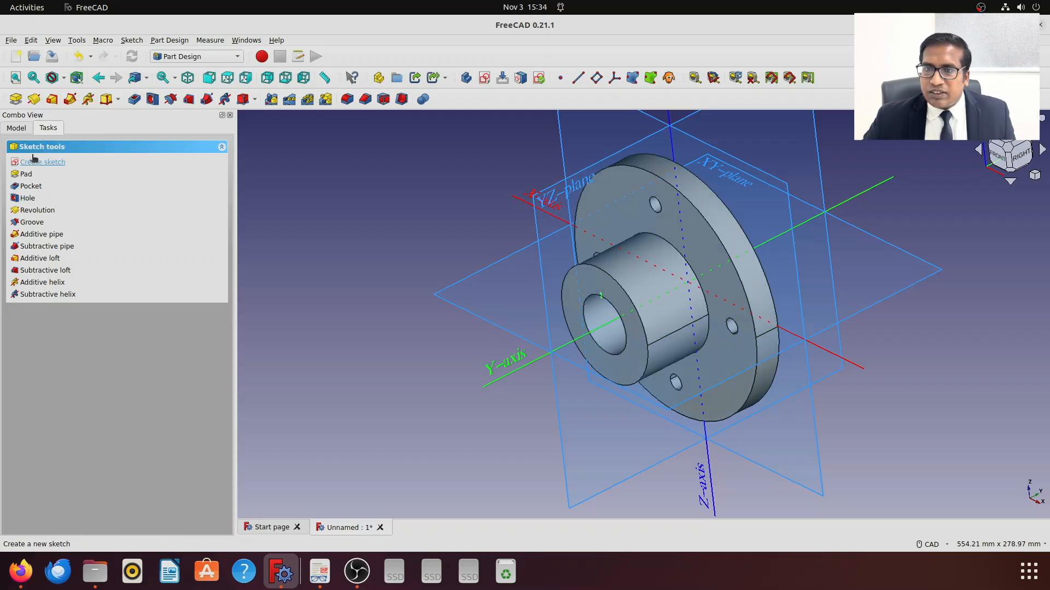
- Start a Pocket from the keyway profile, consult the drawing for the keyway width, and set the pocket length to 7 mm
click(33, 187)
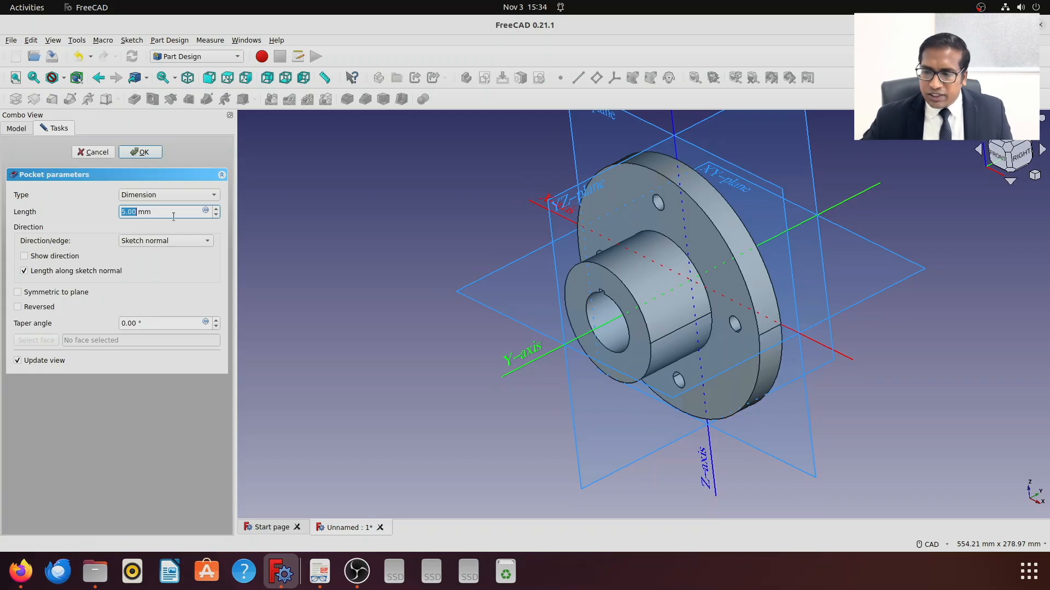
click(319, 571)
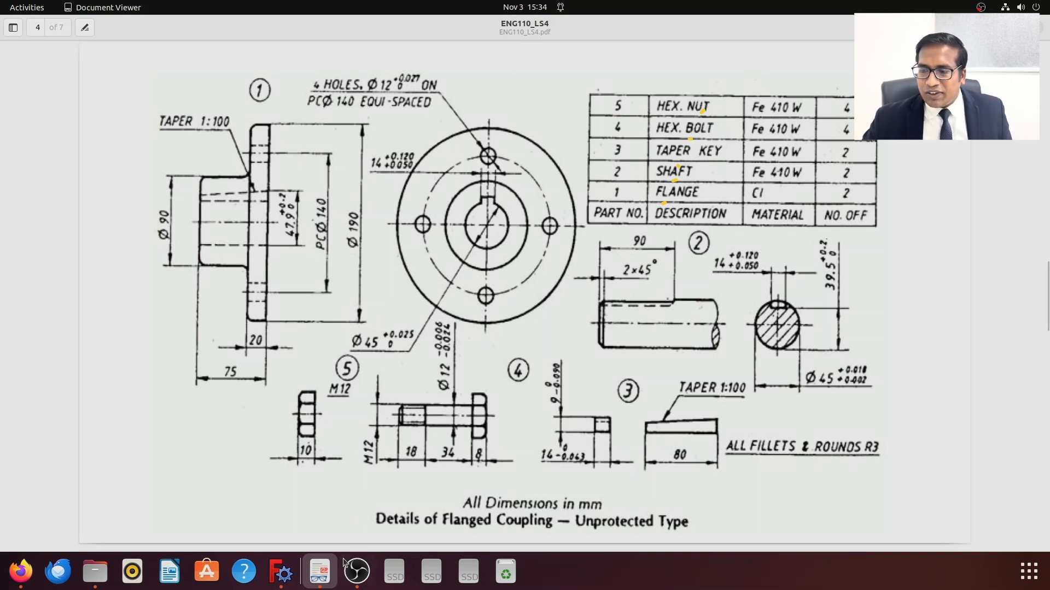
click(283, 570)
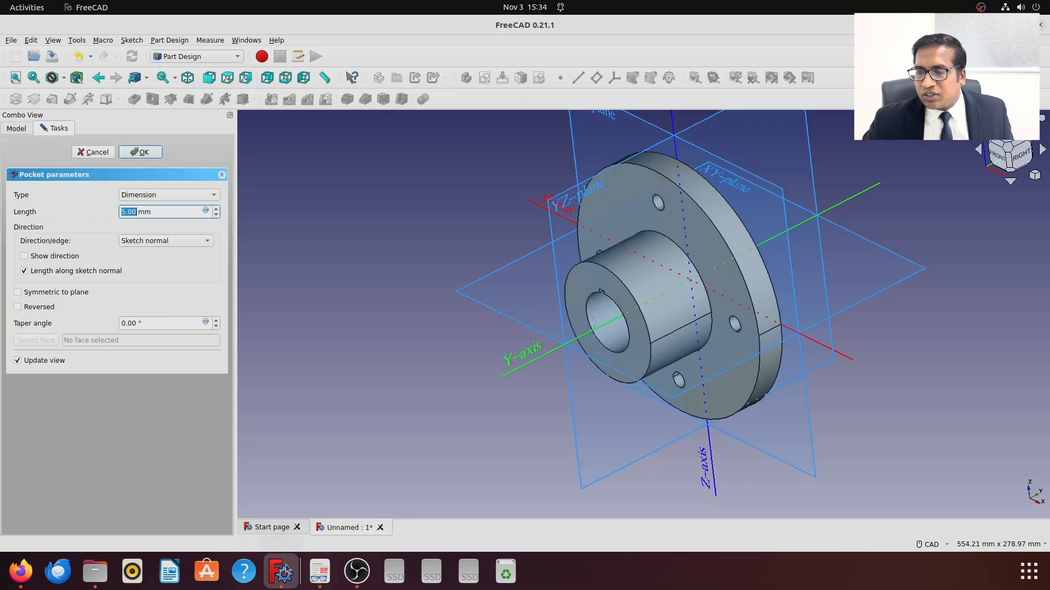
click(178, 198)
click(185, 254)
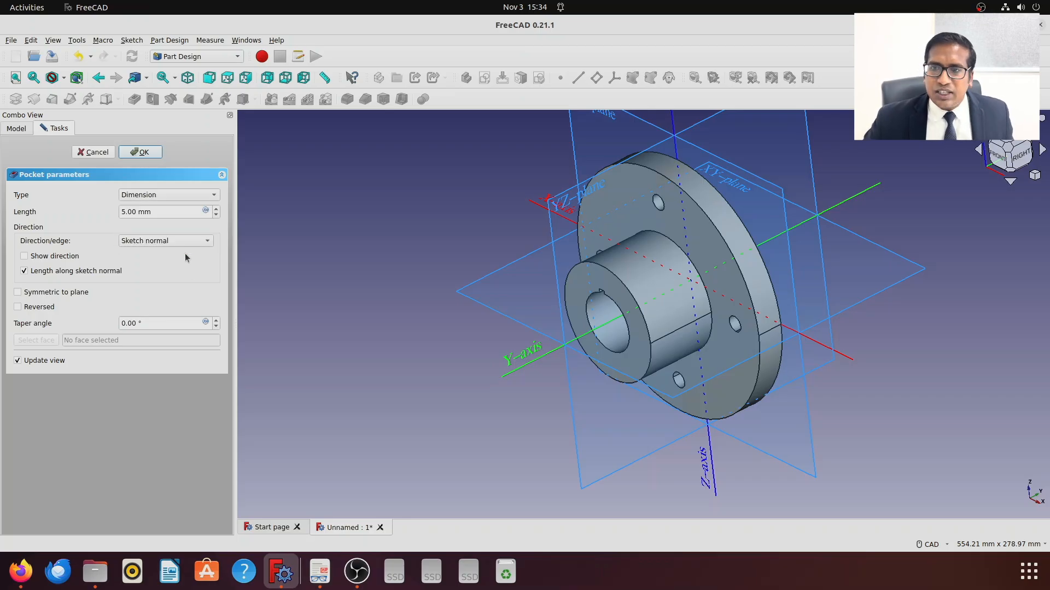
drag(124, 214, 115, 216)
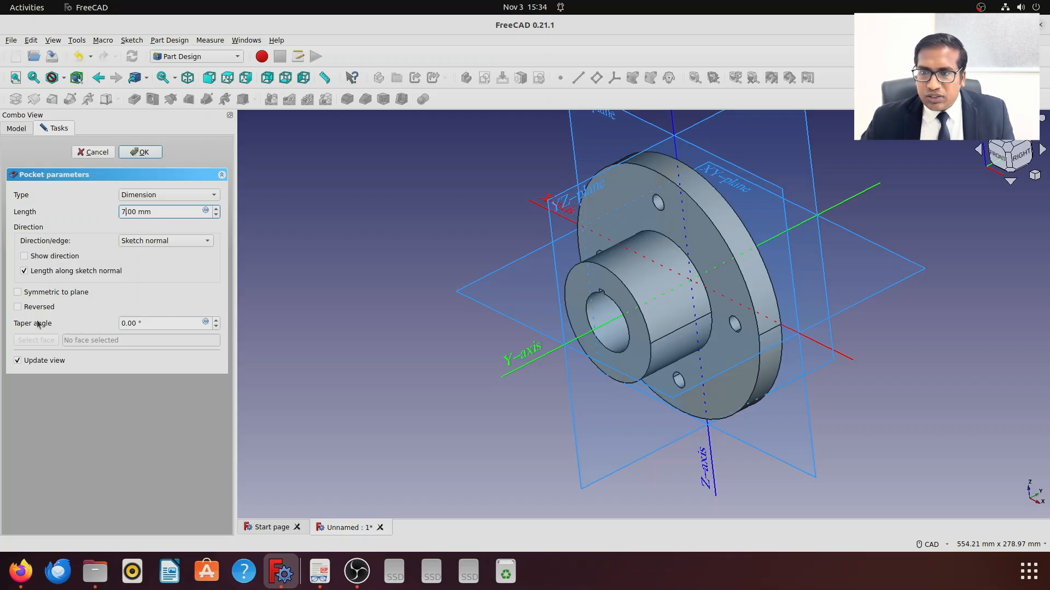
- Make the keyway pocket two-sided with the Two dimensions type and a second length of 7 mm, and apply it
click(151, 196)
click(162, 246)
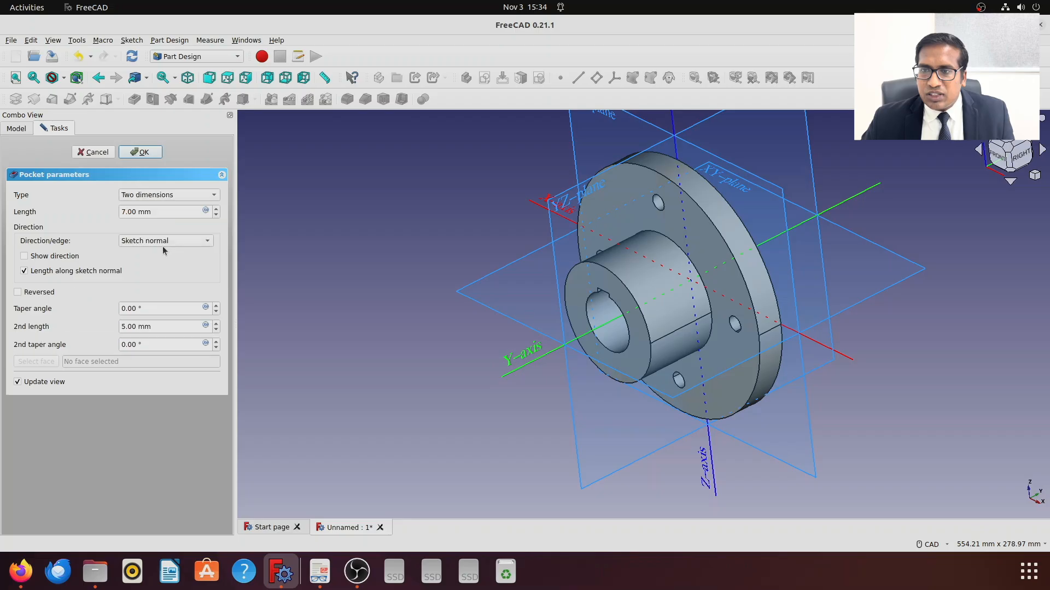
drag(132, 323, 124, 326)
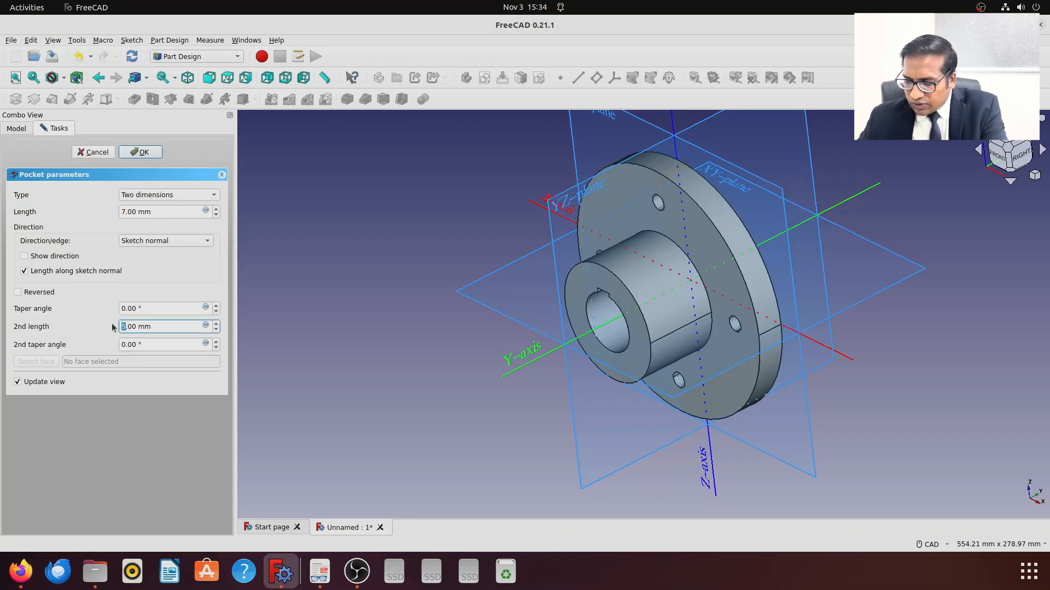
text(7)
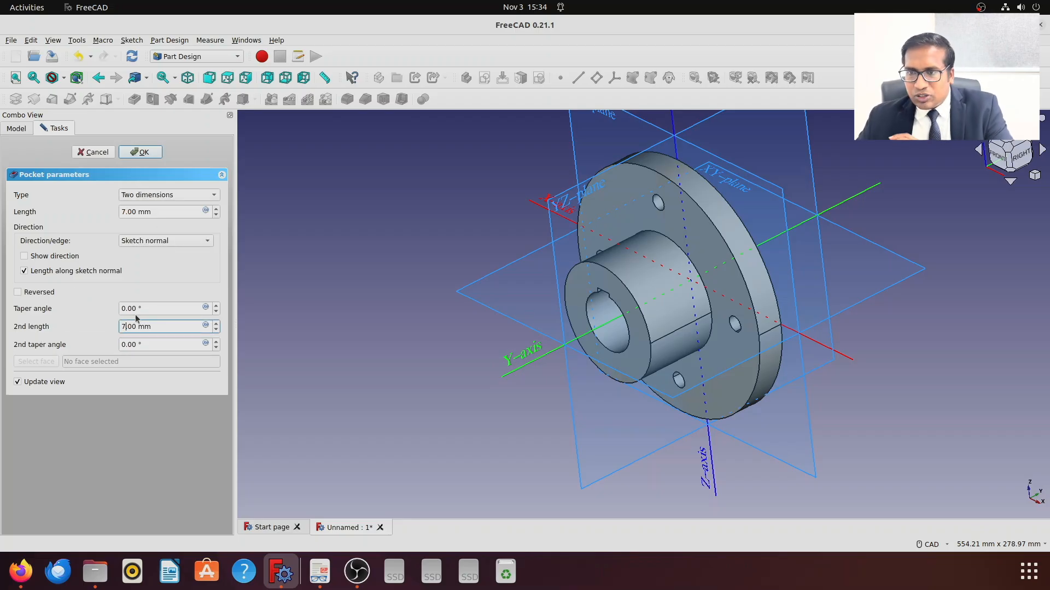
click(140, 153)
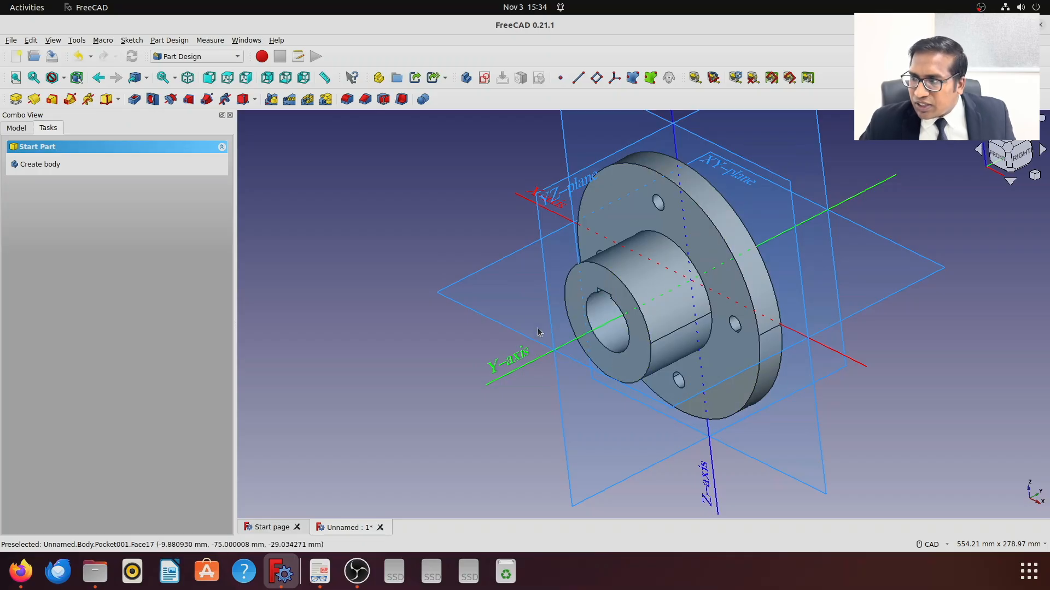
- Hide the body's origin planes and axes so only the flange remains displayed
mouse_move(452, 225)
middle_down()
mouse_move(518, 215)
mouse_move(441, 234)
middle_up()
click(16, 130)
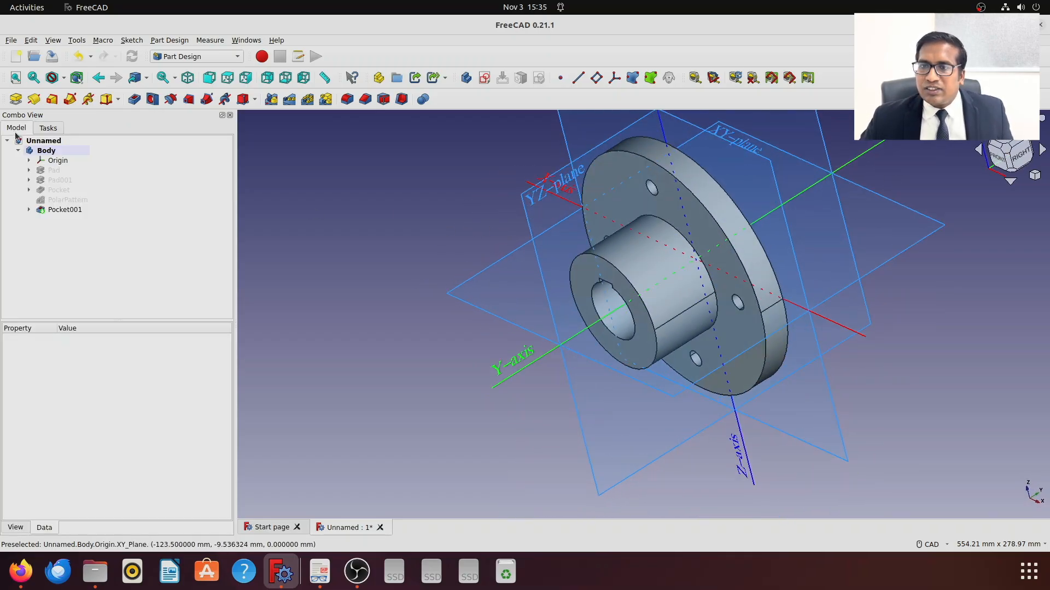
click(64, 163)
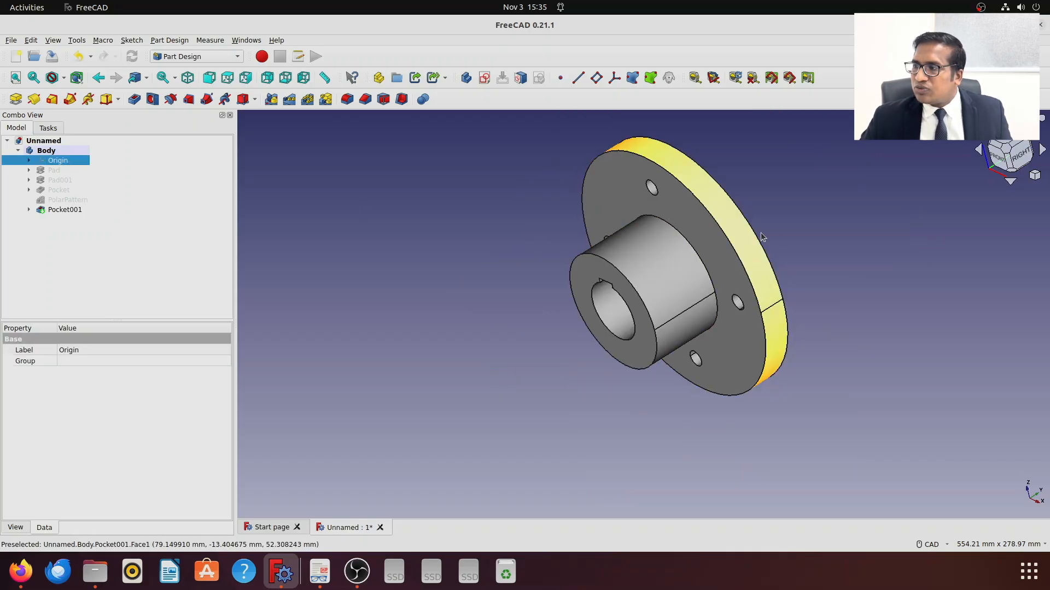
middle_drag(864, 223, 841, 225)
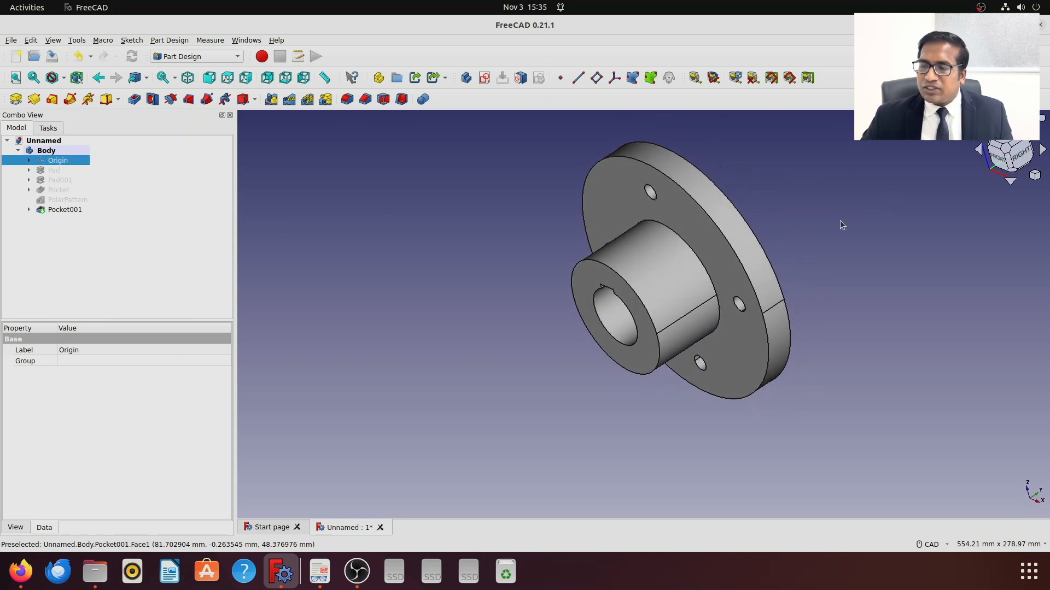
- Consult the drawing's fillet note and fillet the flange rim's front edge, the hub-to-flange edge and the hub's outer front edge with 3 mm radius
click(322, 574)
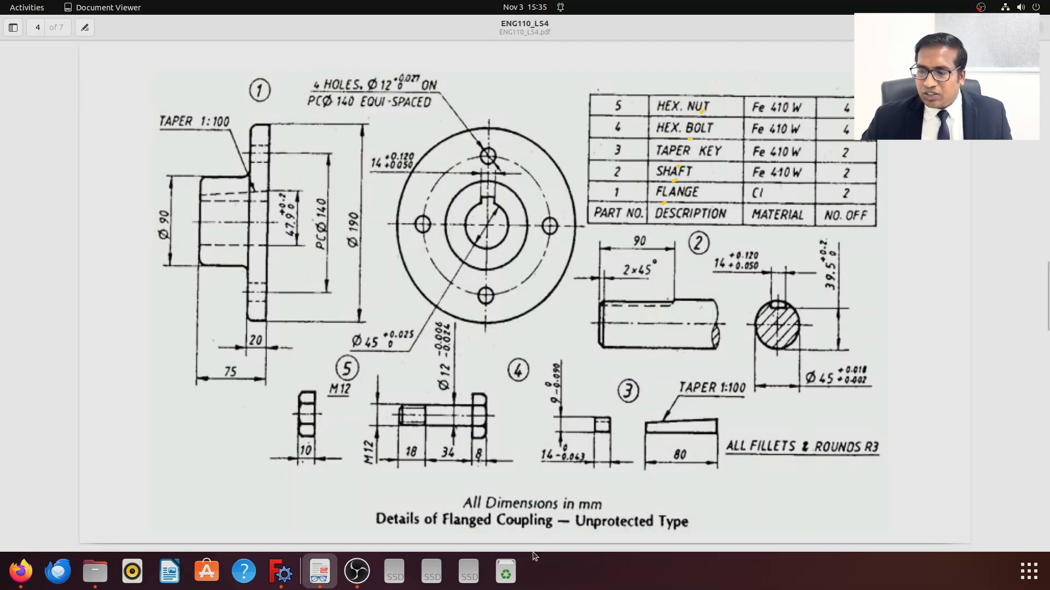
click(281, 572)
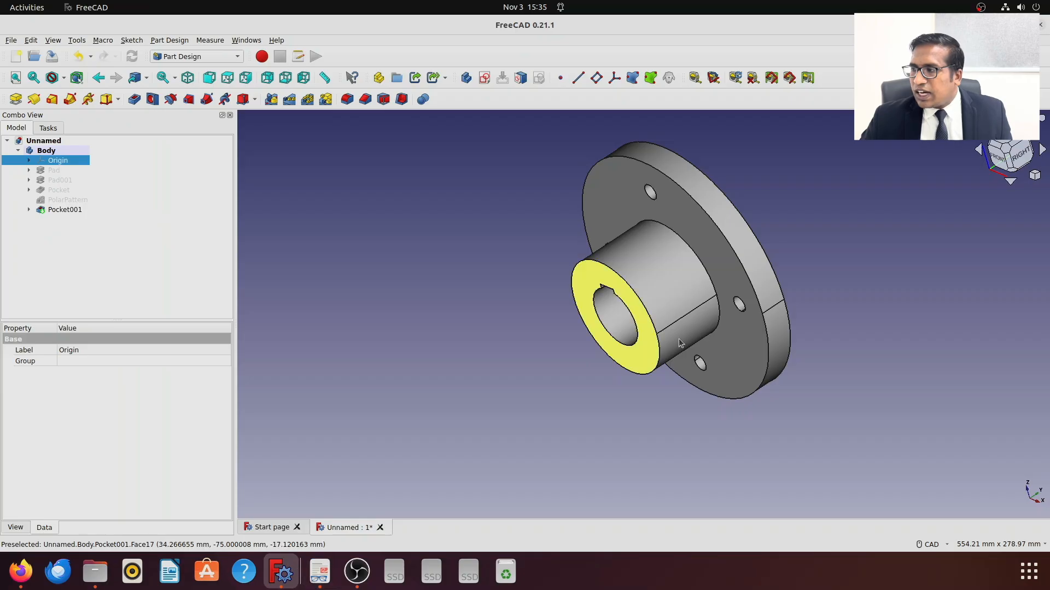
click(764, 311)
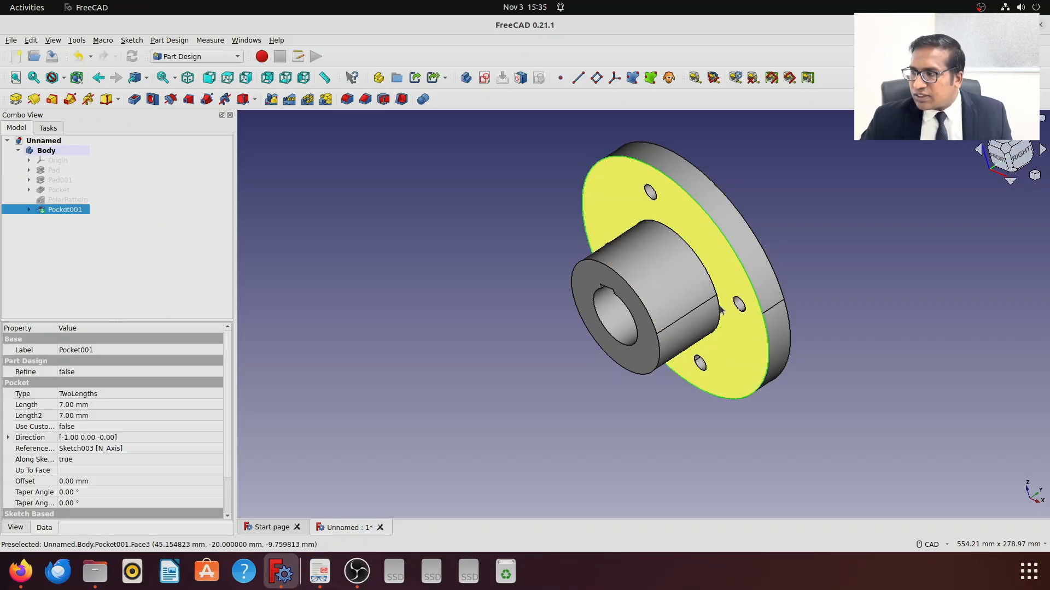
scroll(718, 309, up, 3)
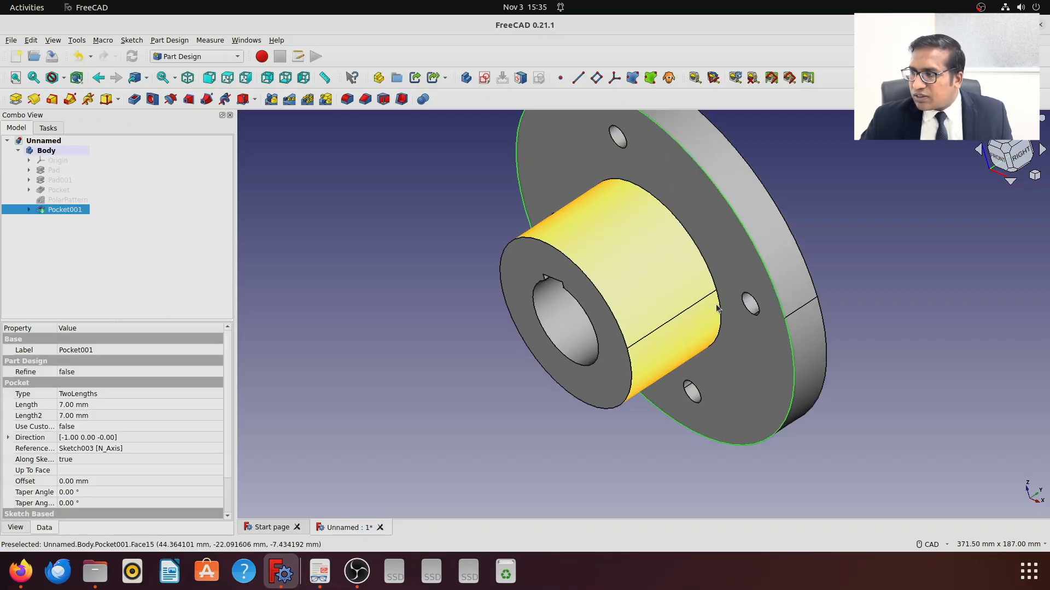
ctrl+click(721, 306)
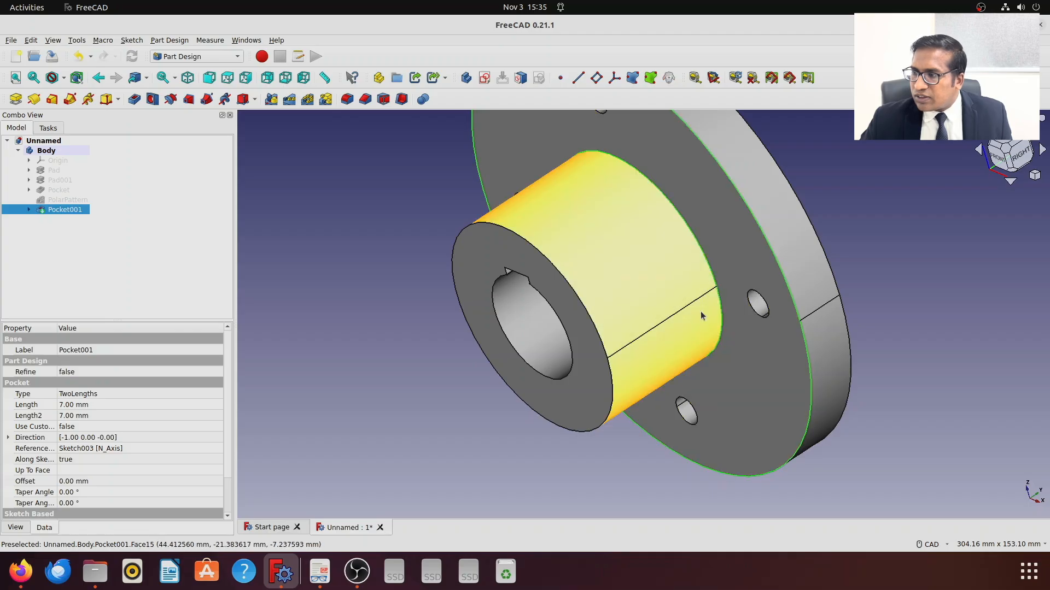
ctrl+click(604, 352)
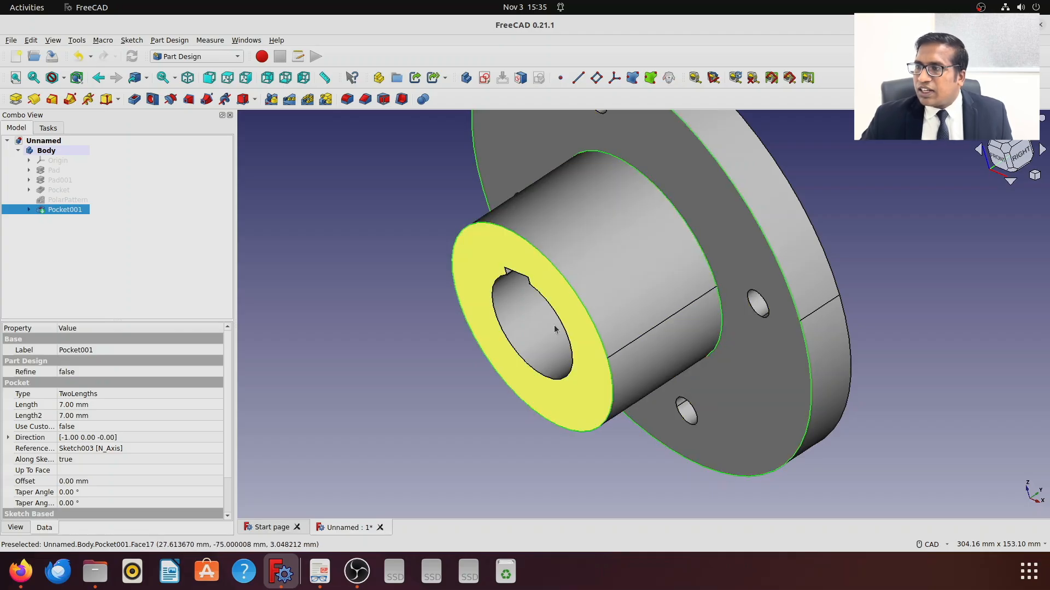
click(350, 101)
text(3)
key(Tab)
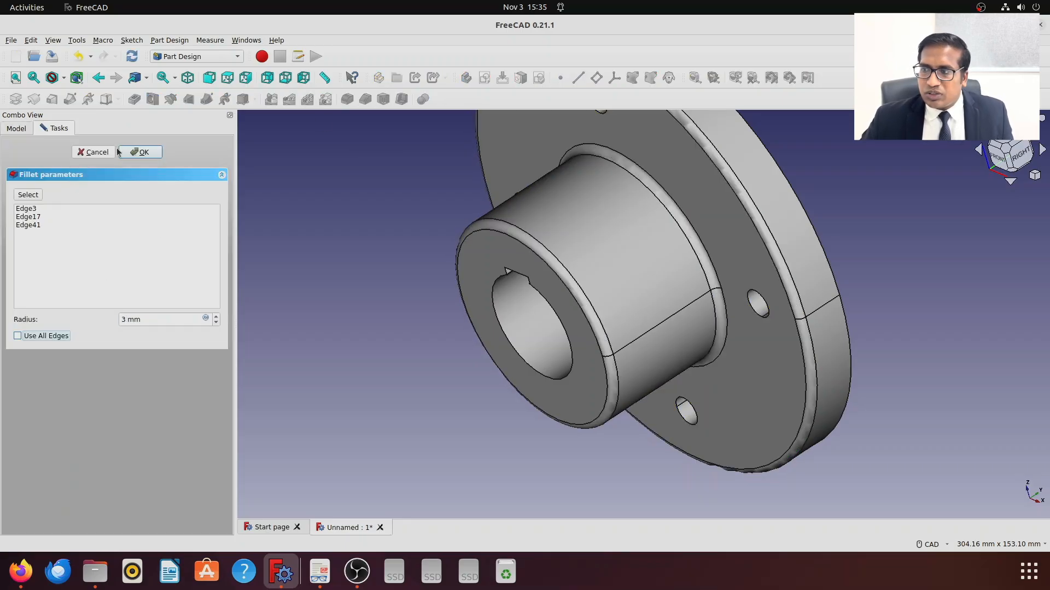
click(140, 152)
scroll(397, 227, down, 2)
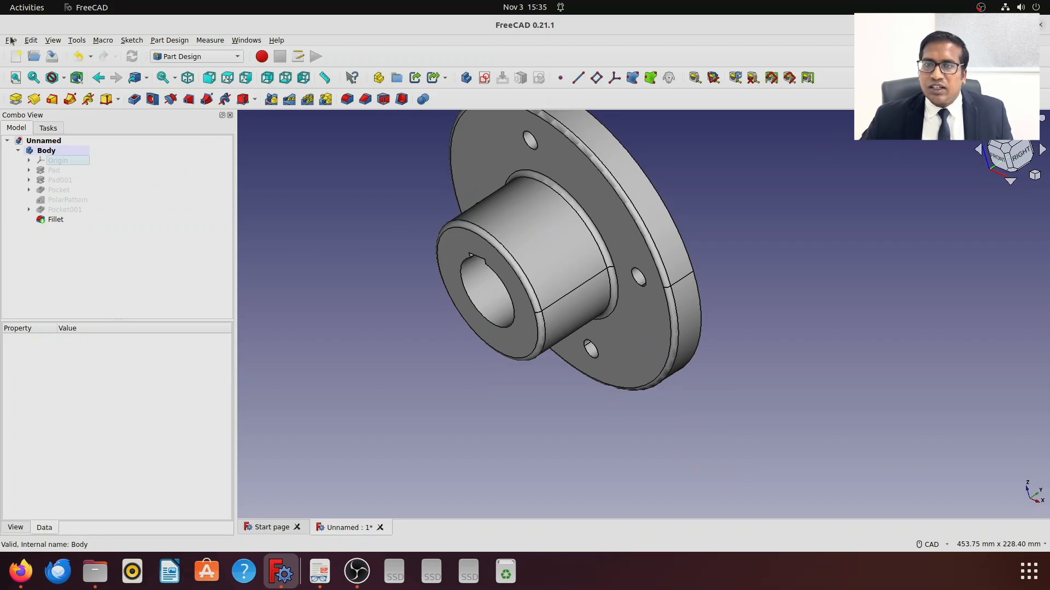
- Start saving the document under a new name and create a folder named Assembly inside FreeCAD Files
click(31, 40)
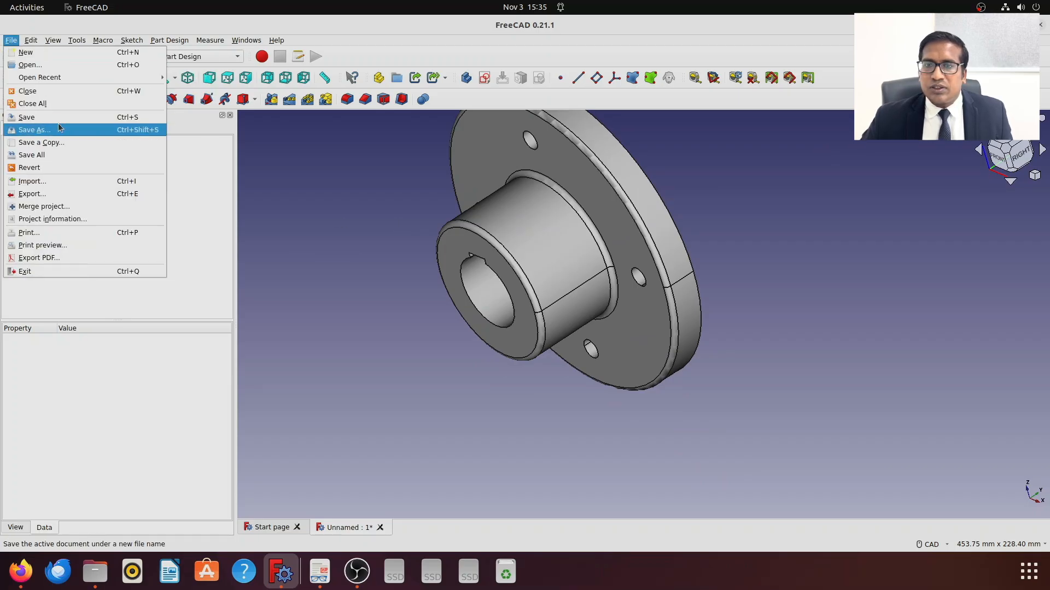
click(56, 129)
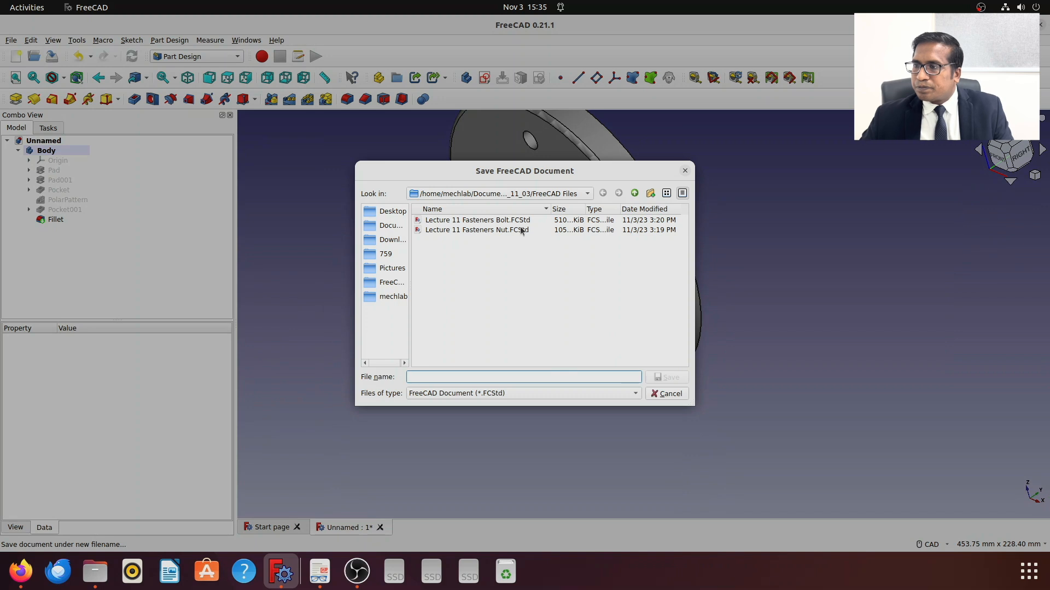
click(634, 193)
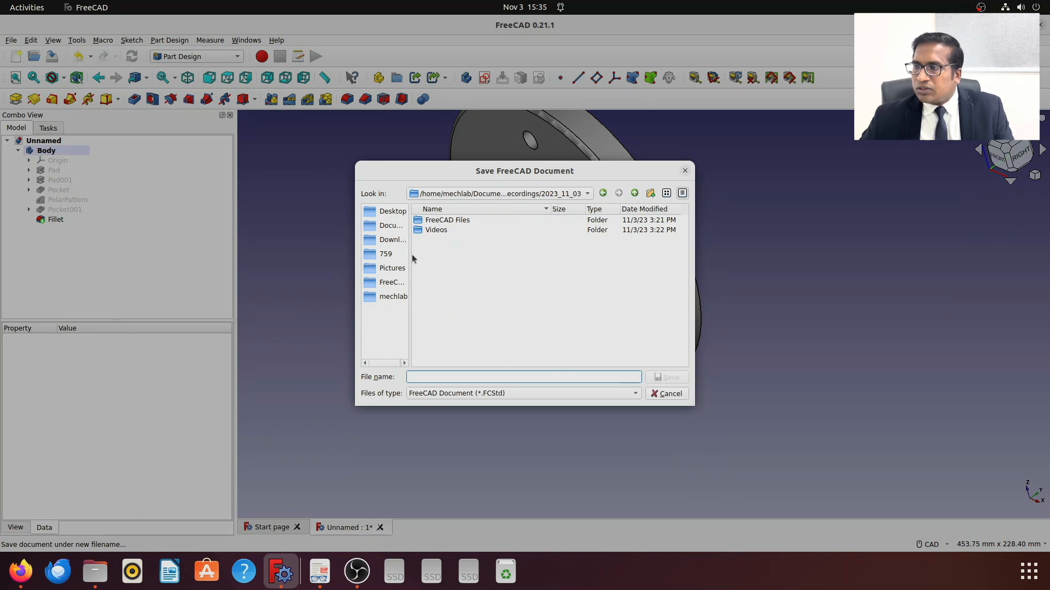
double_click(456, 221)
right_click(448, 252)
click(487, 271)
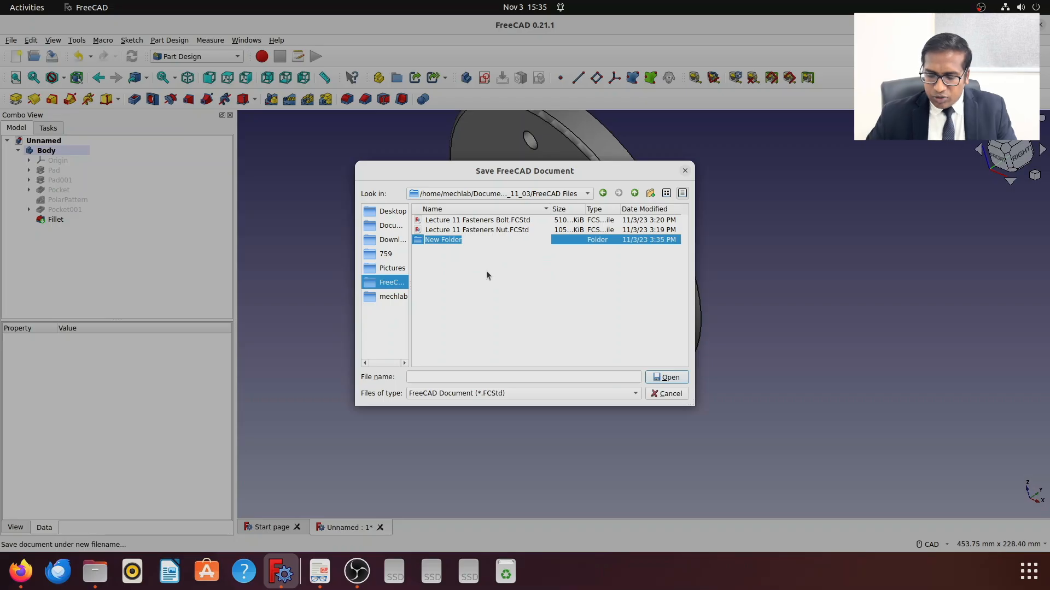
text(Assembly)
key(Return)
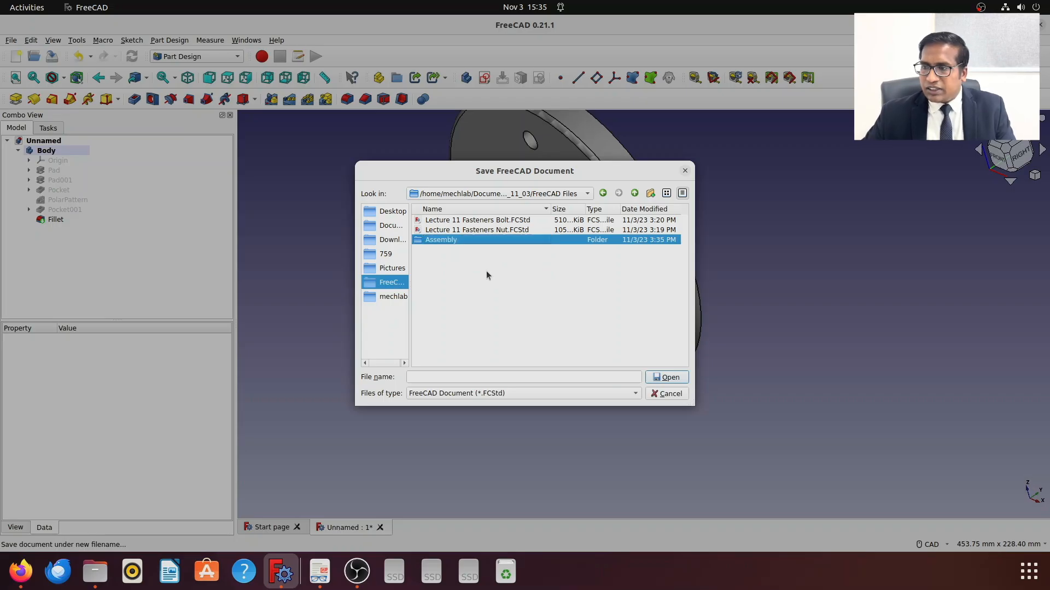
- Save the document in the Assembly folder under the file name flange
click(670, 379)
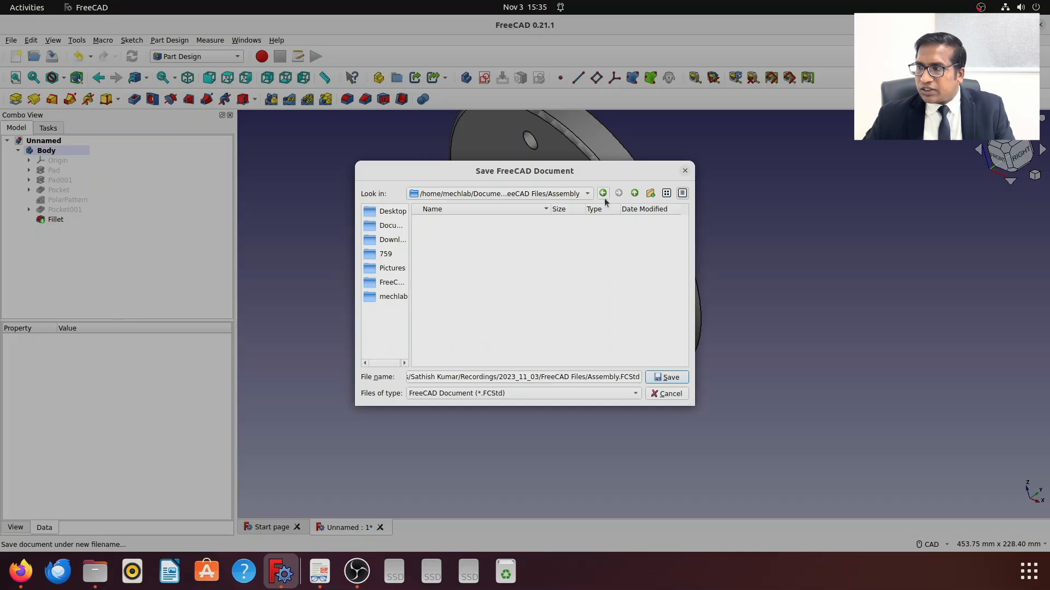
click(634, 193)
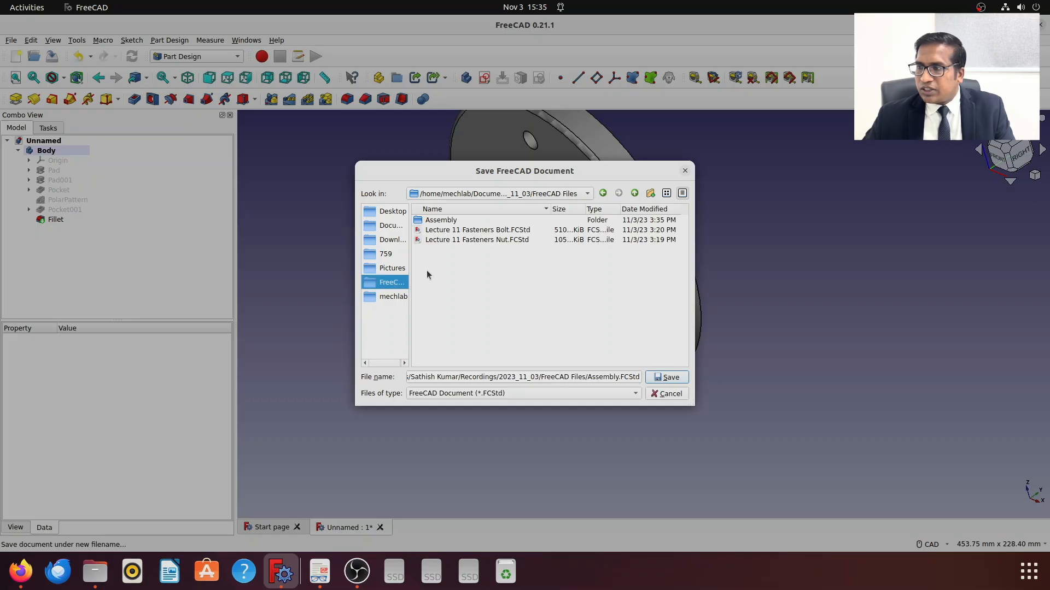
double_click(443, 220)
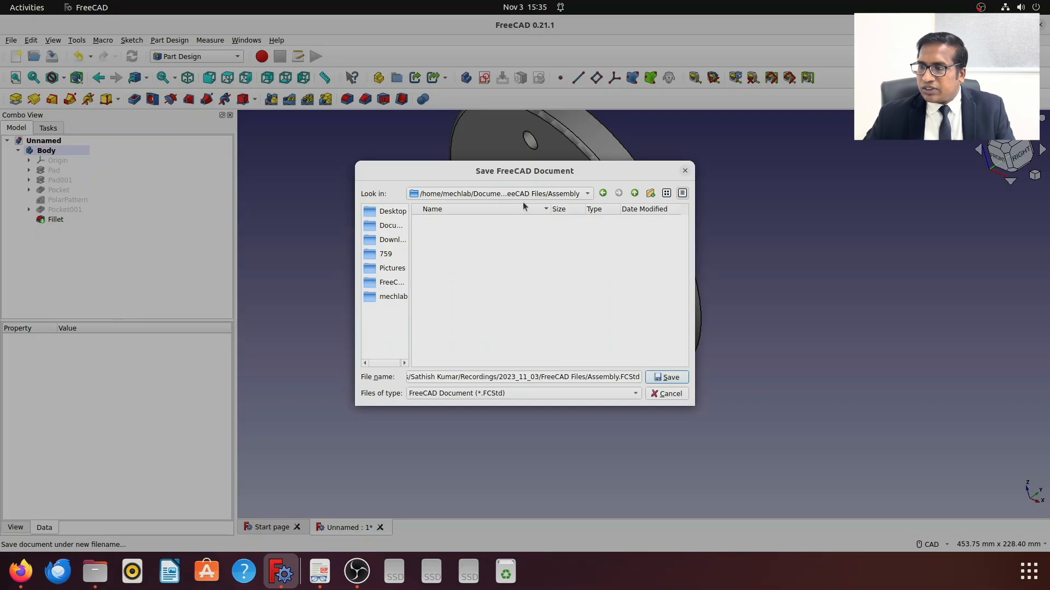
click(535, 377)
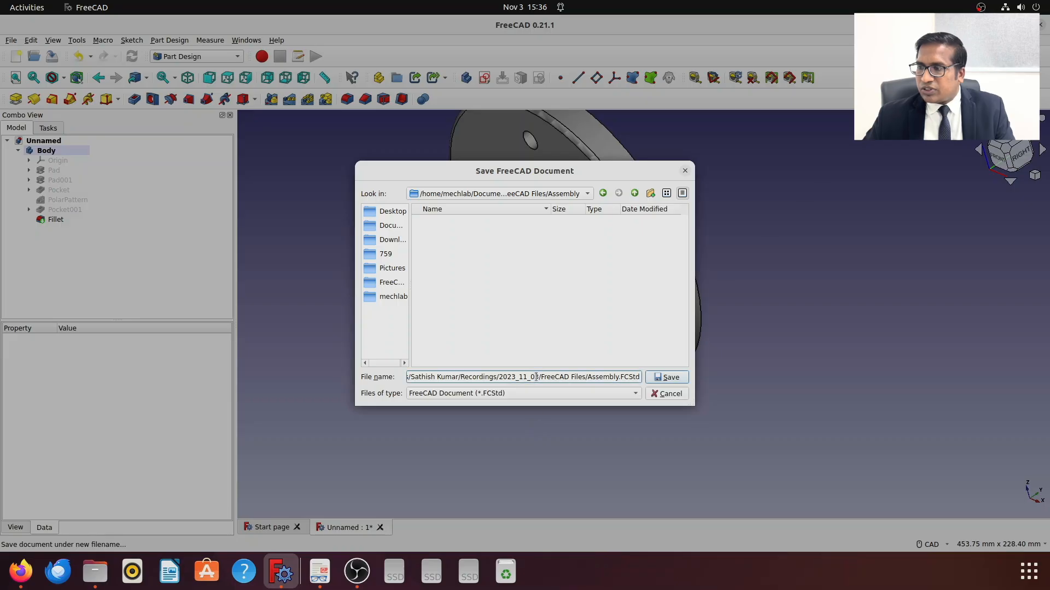
key(ctrl+a)
text(fal)
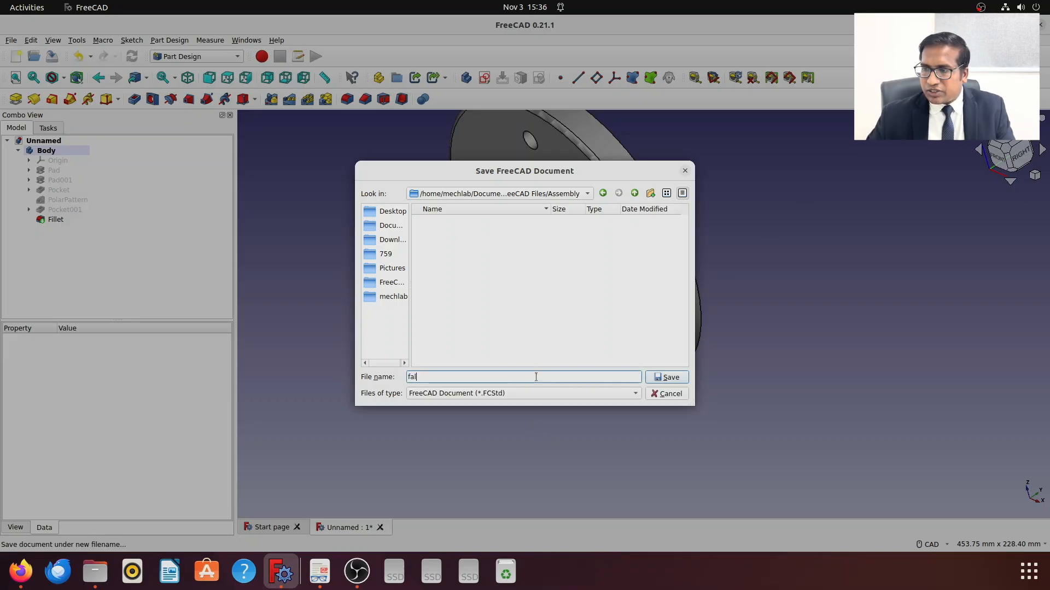
text(lange)
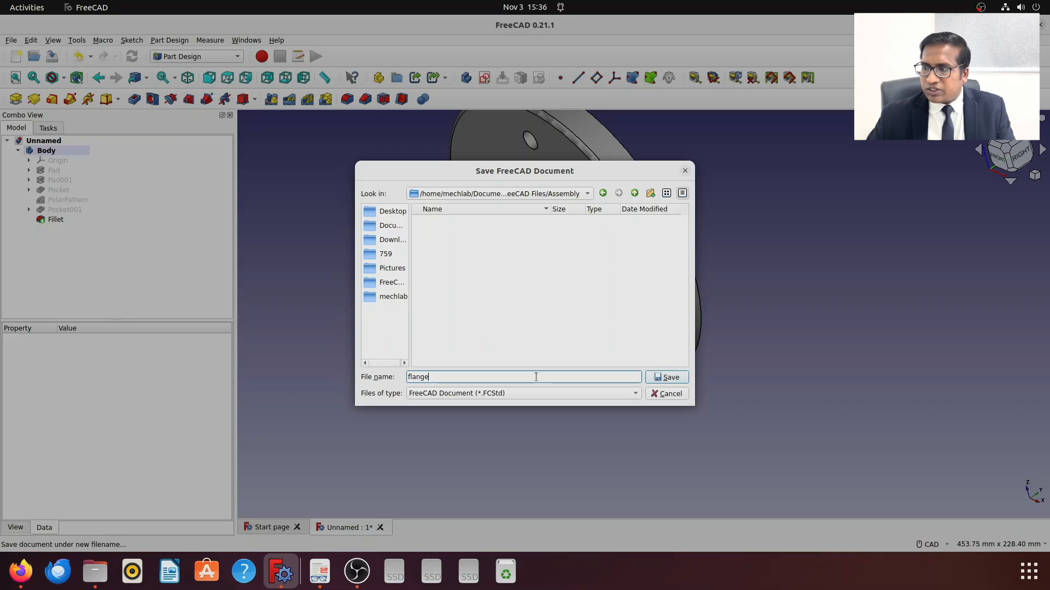
key(Return)
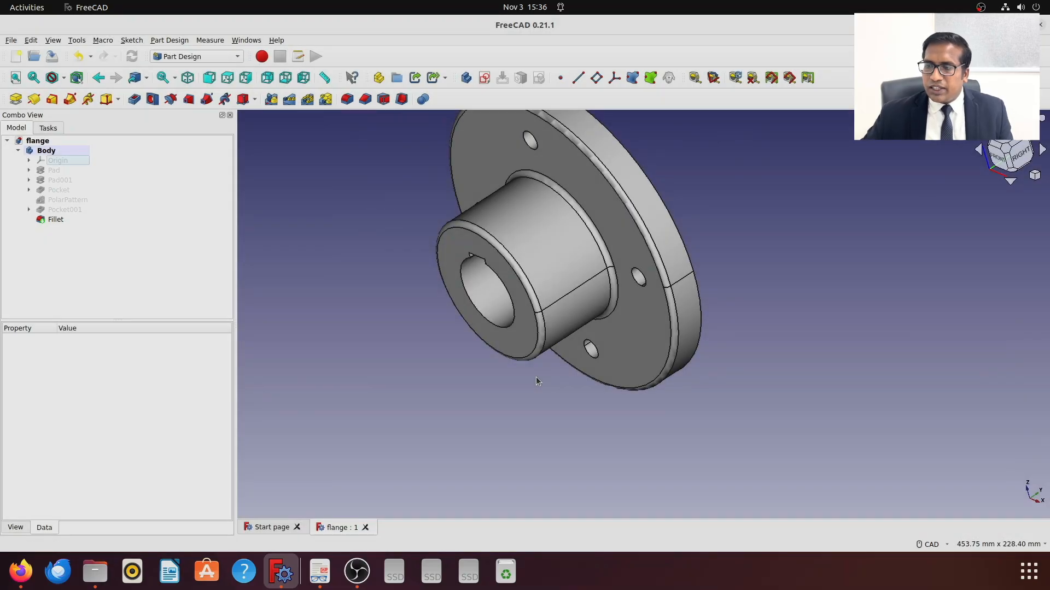
- Consult the coupling drawing for the next part, close the flange document and create a new empty document
click(320, 574)
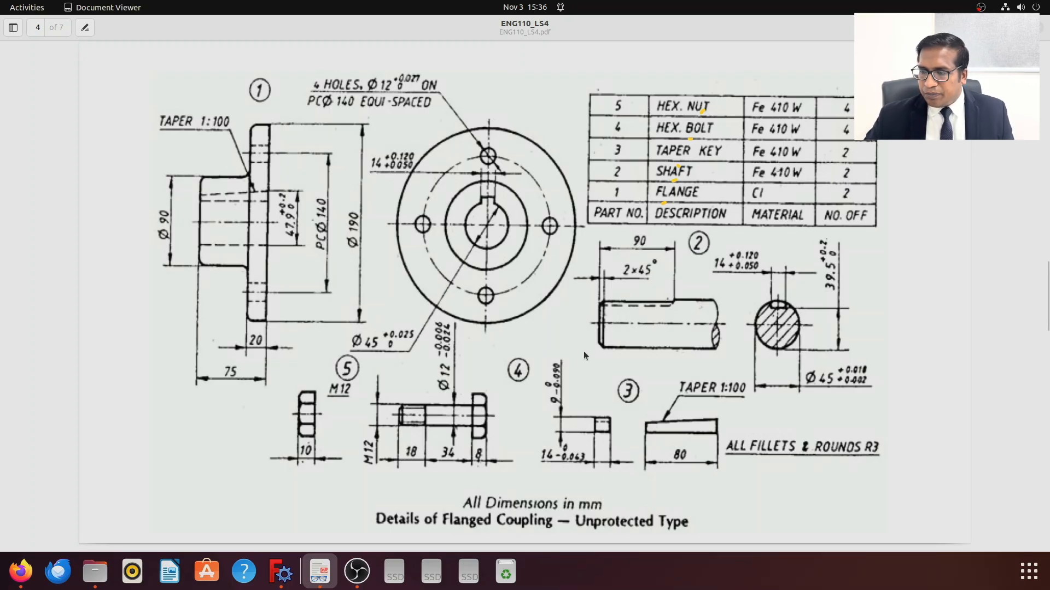
click(357, 572)
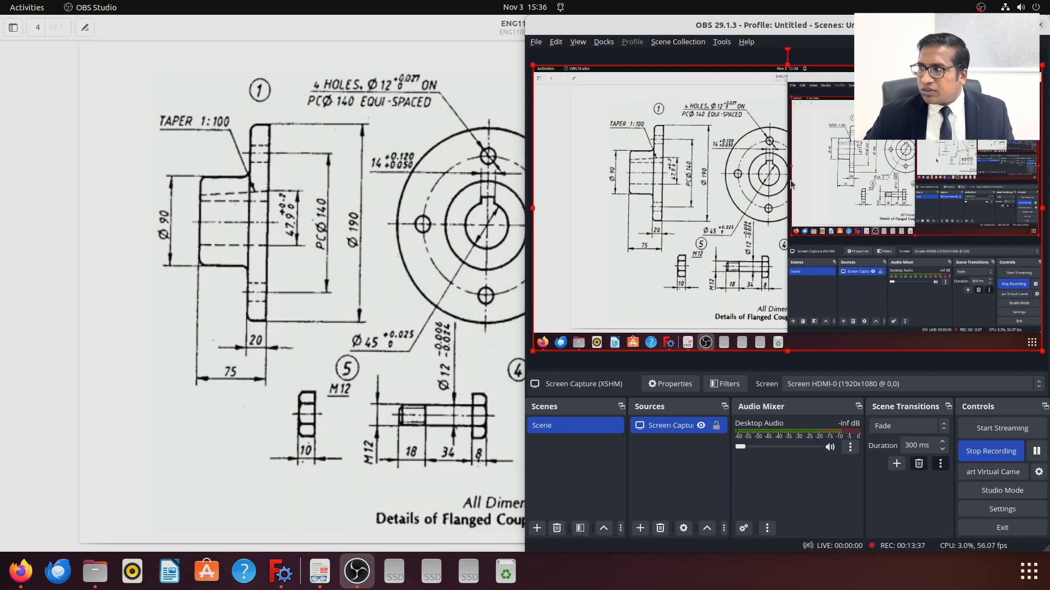
click(357, 571)
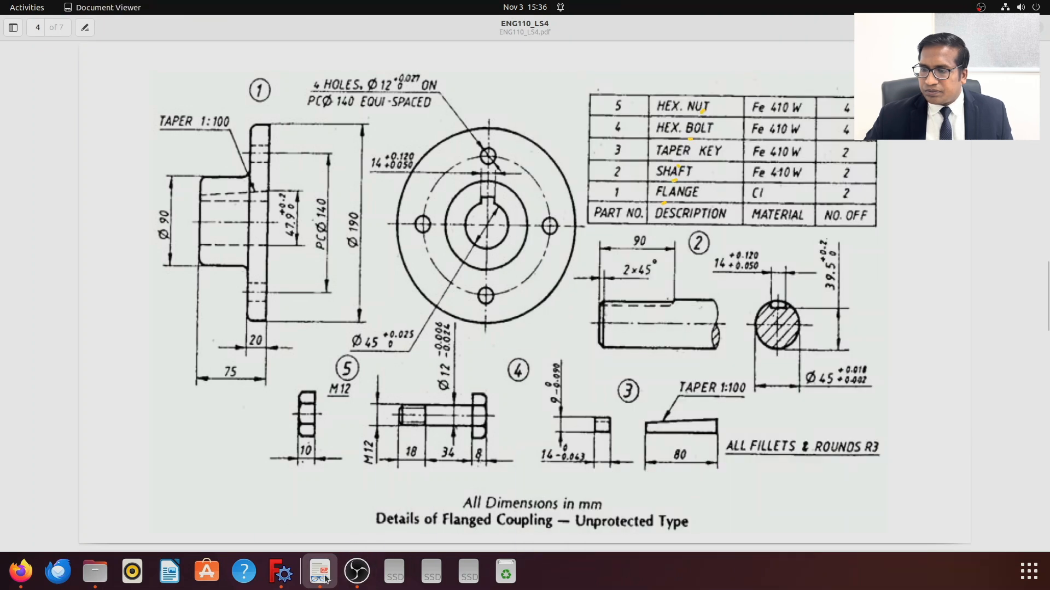
click(281, 572)
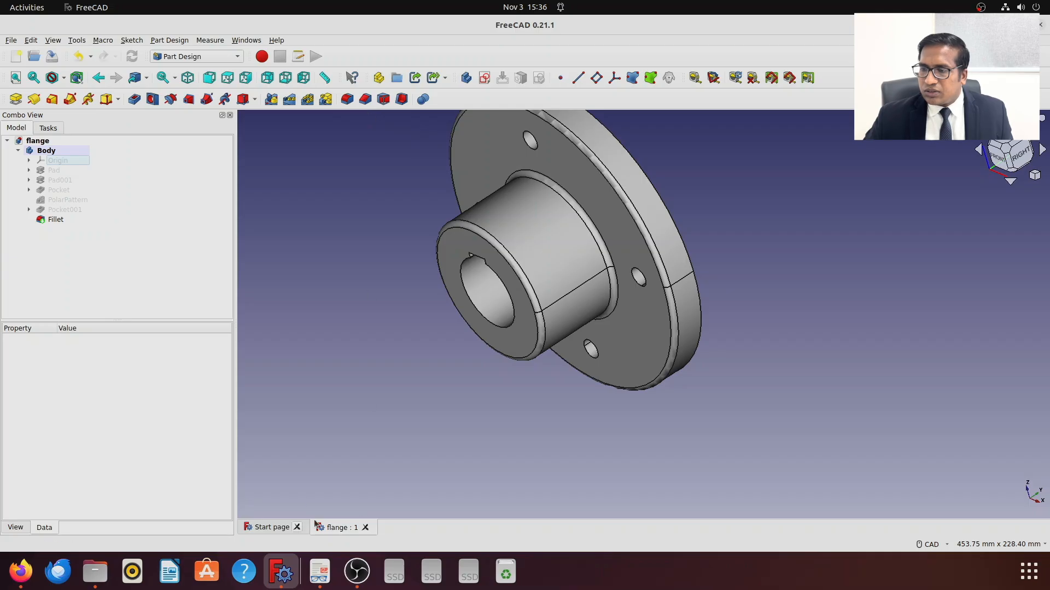
click(365, 527)
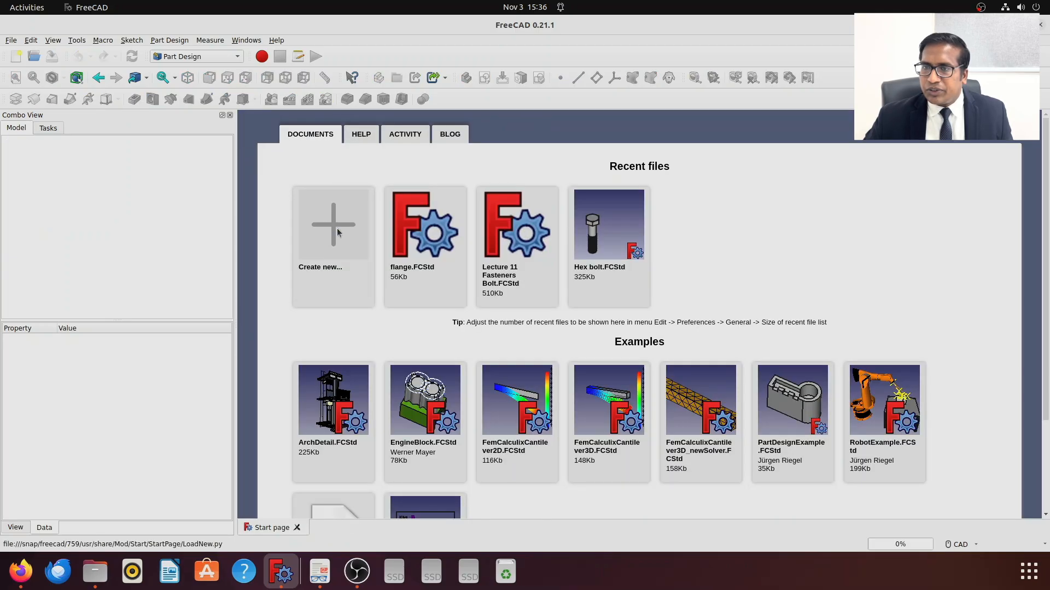
click(340, 235)
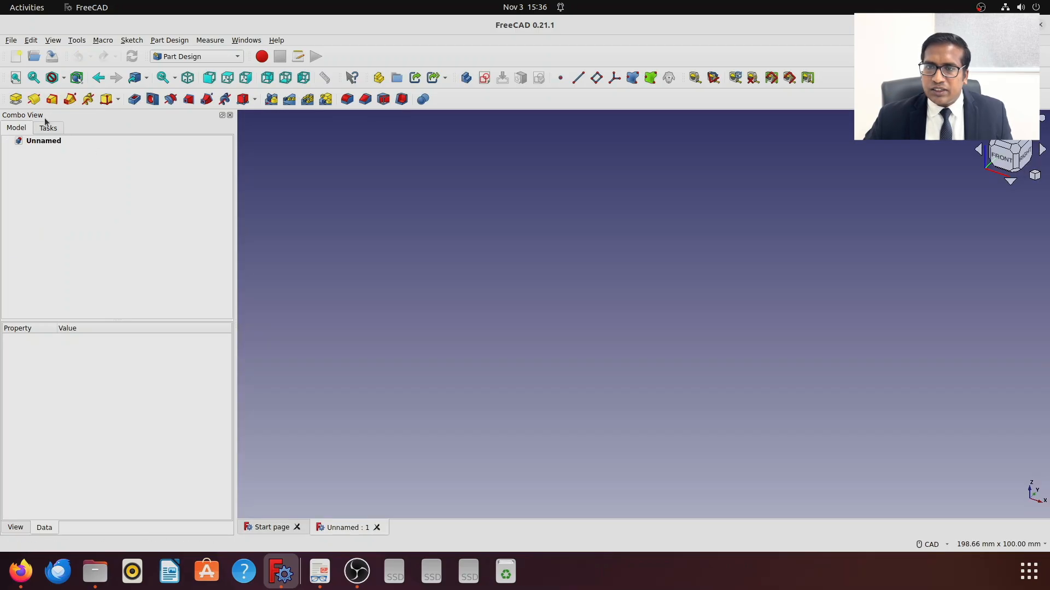
- Create a body and start a sketch on the XZ-plane
click(47, 128)
click(47, 165)
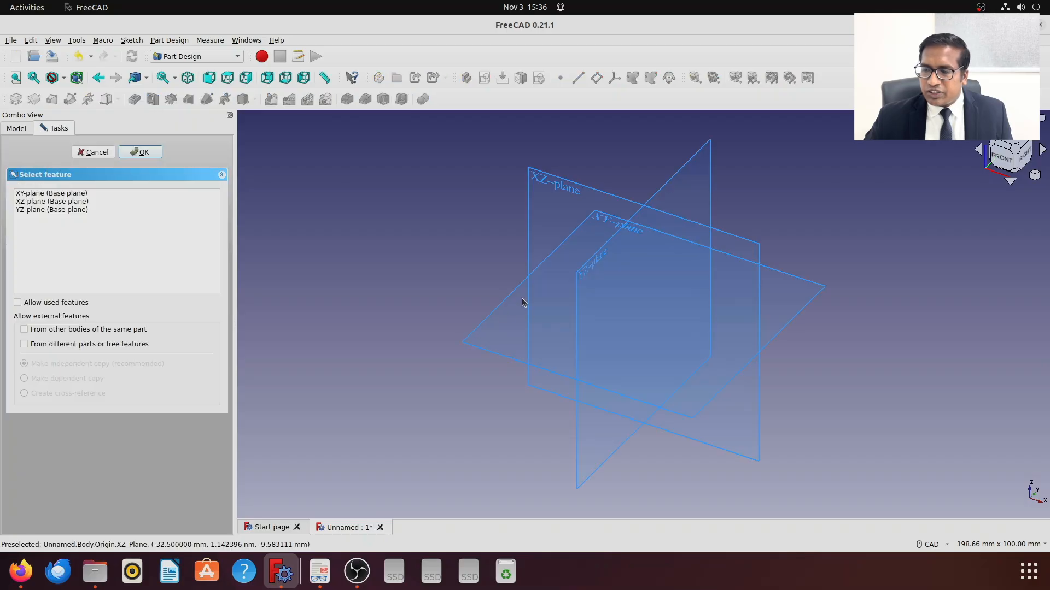
click(538, 195)
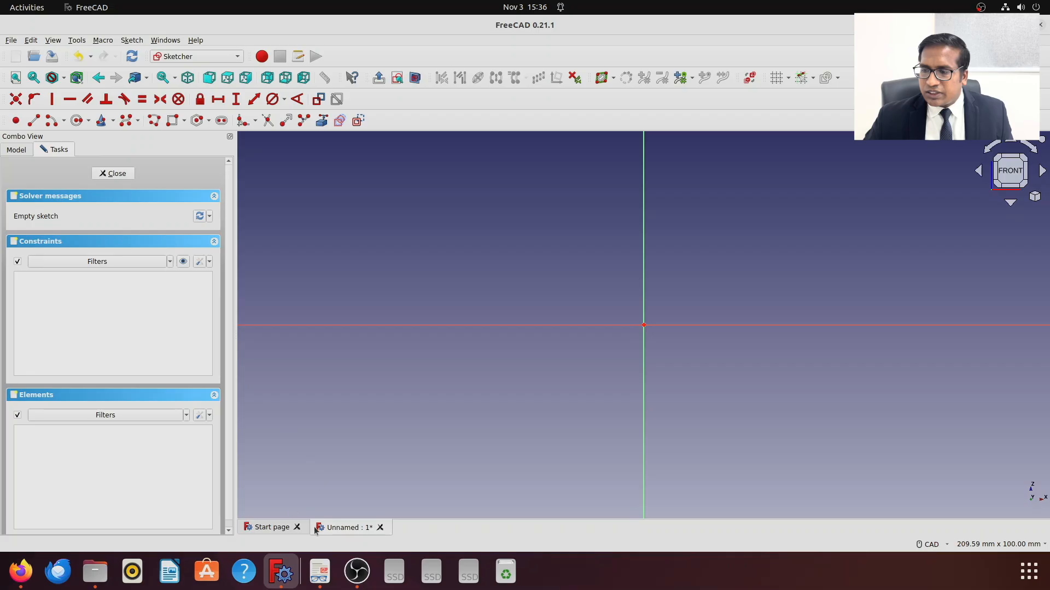
- Following the drawing's shaft section, sketch a circle centred on the origin, constrain its diameter to 45 mm and close the sketch
click(320, 572)
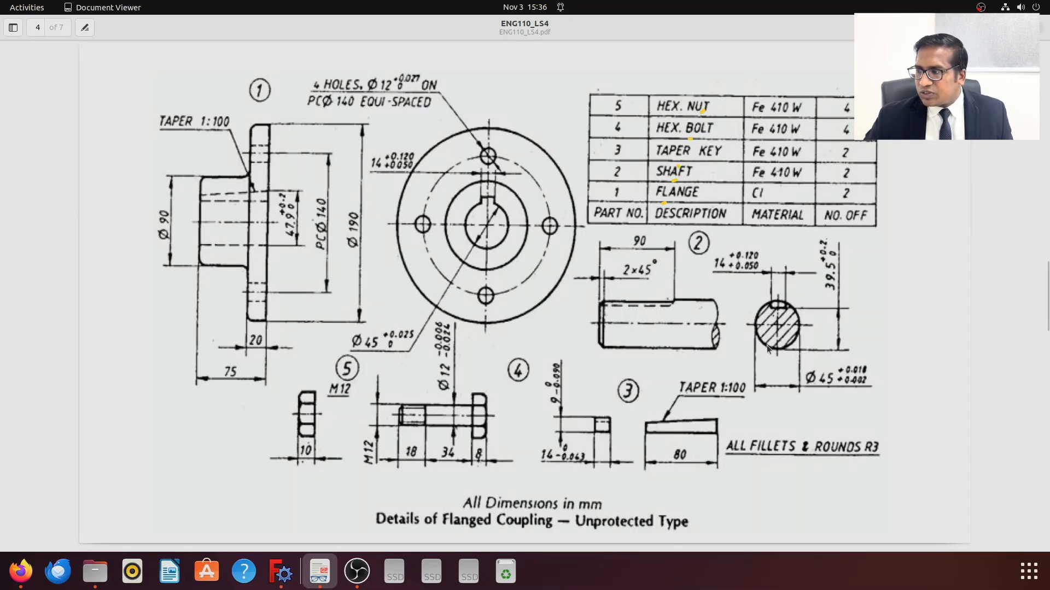
click(281, 571)
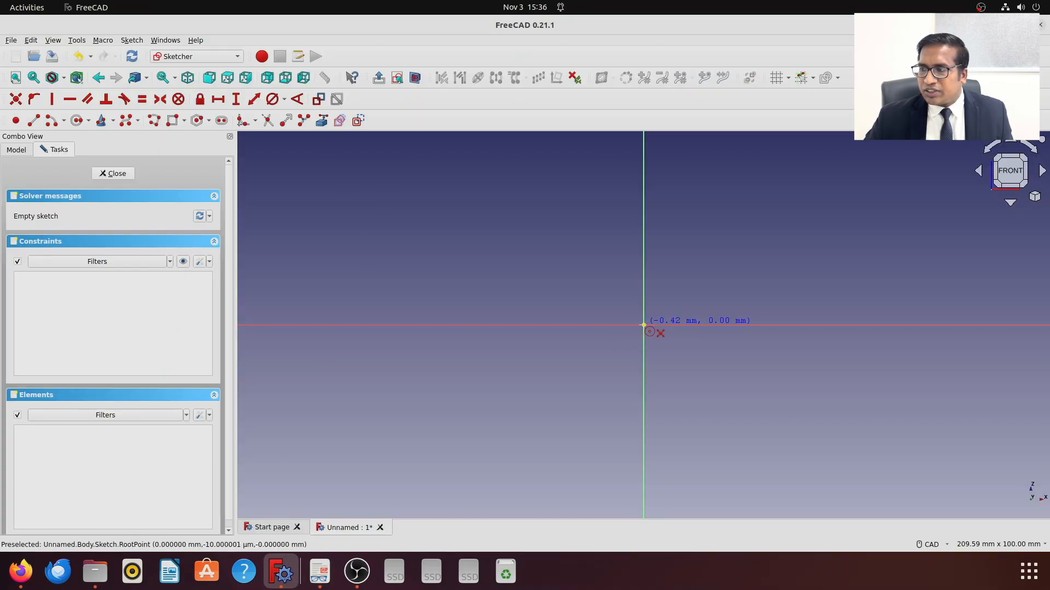
click(643, 325)
click(571, 280)
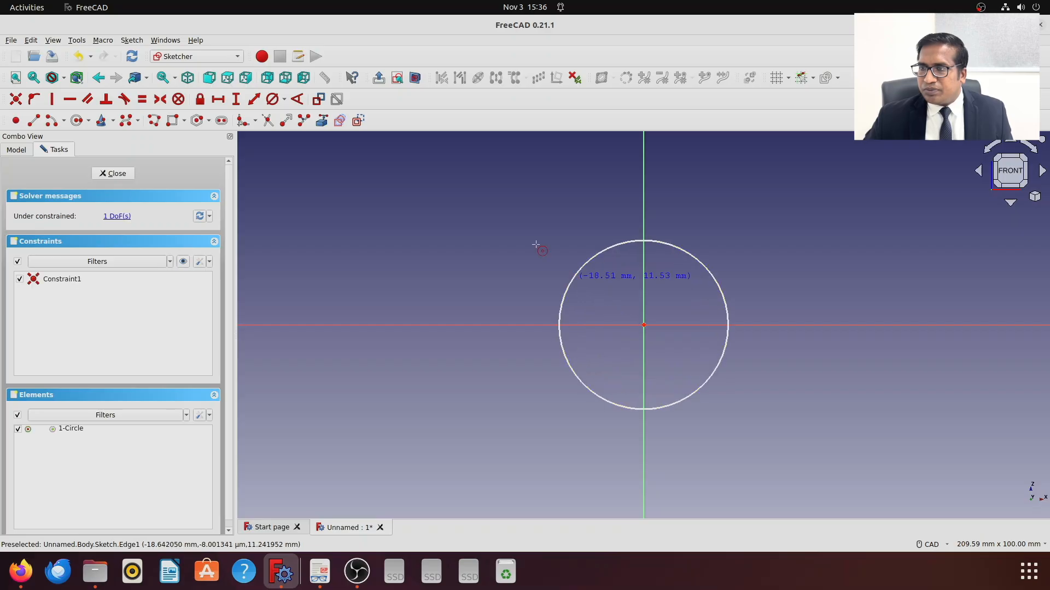
click(285, 99)
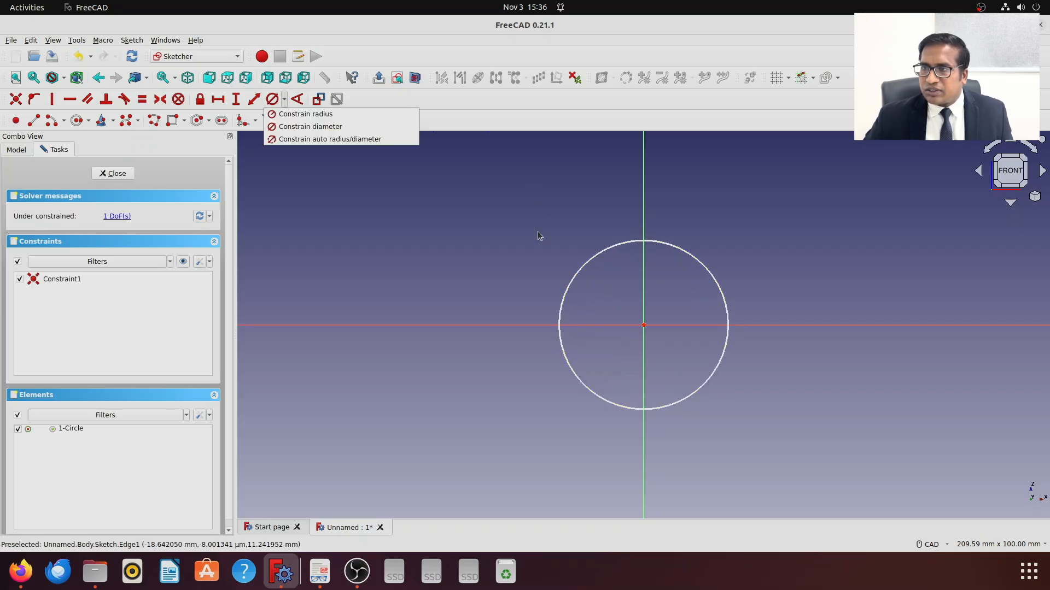
click(310, 127)
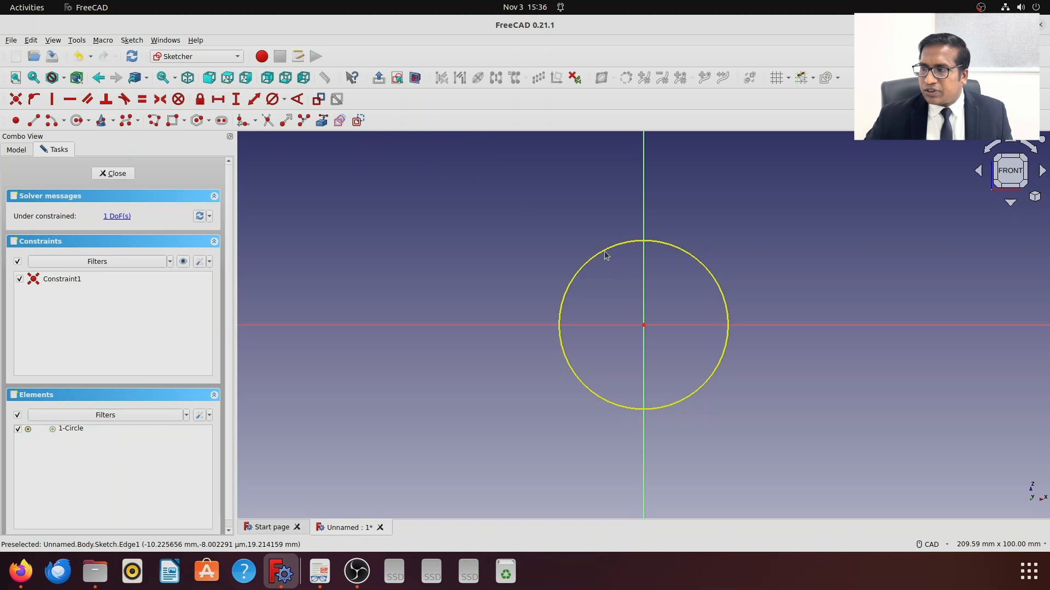
click(606, 253)
text(45)
key(Return)
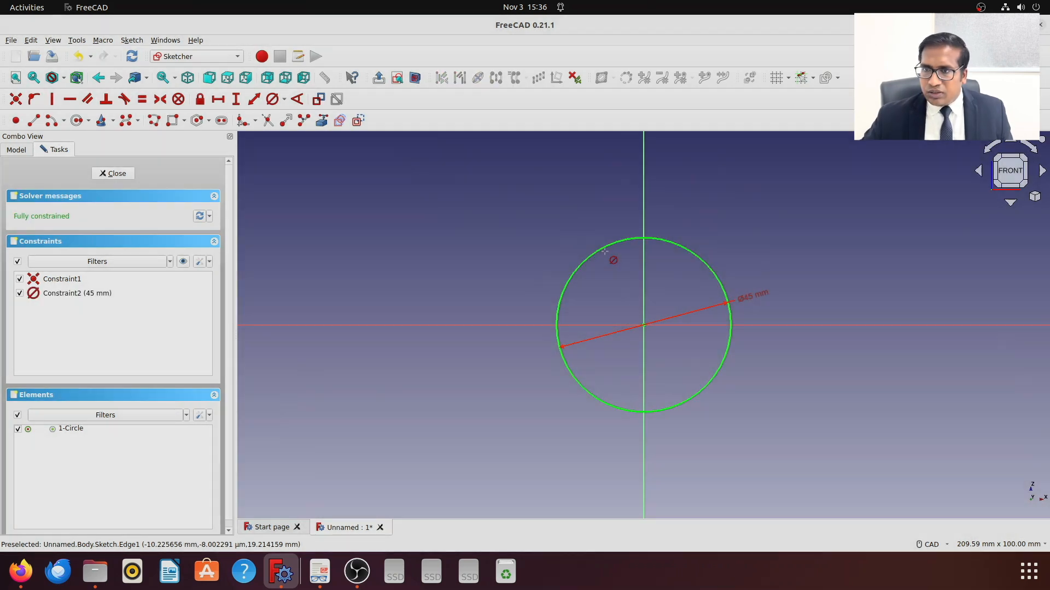
click(113, 173)
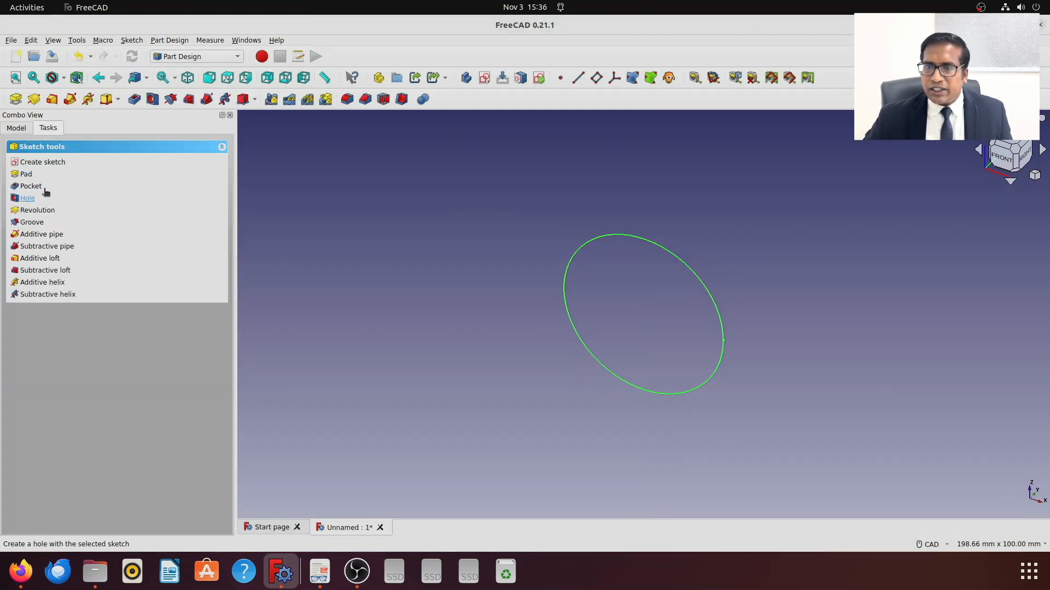
click(319, 571)
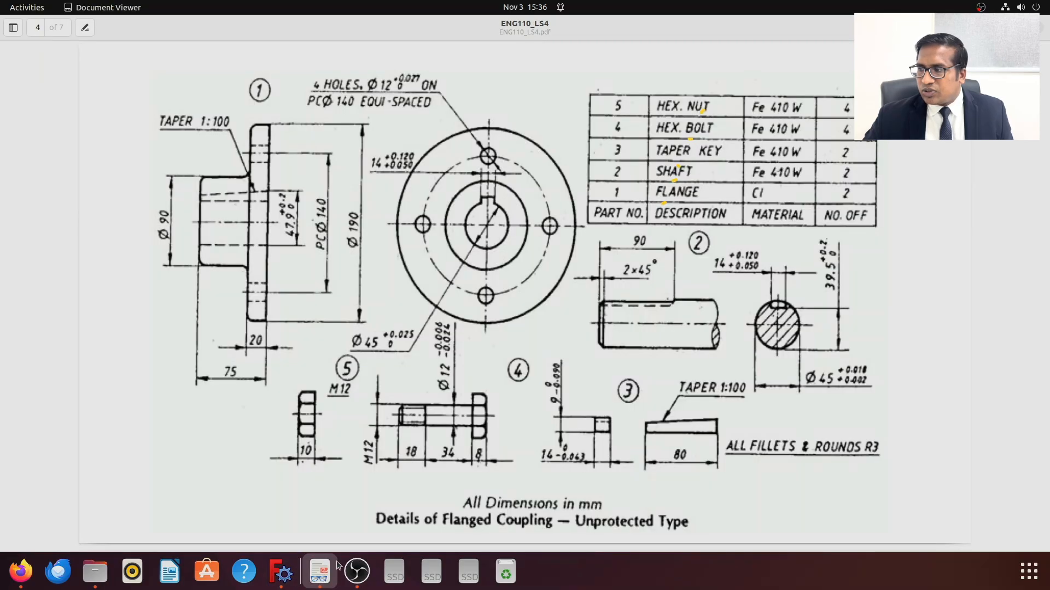
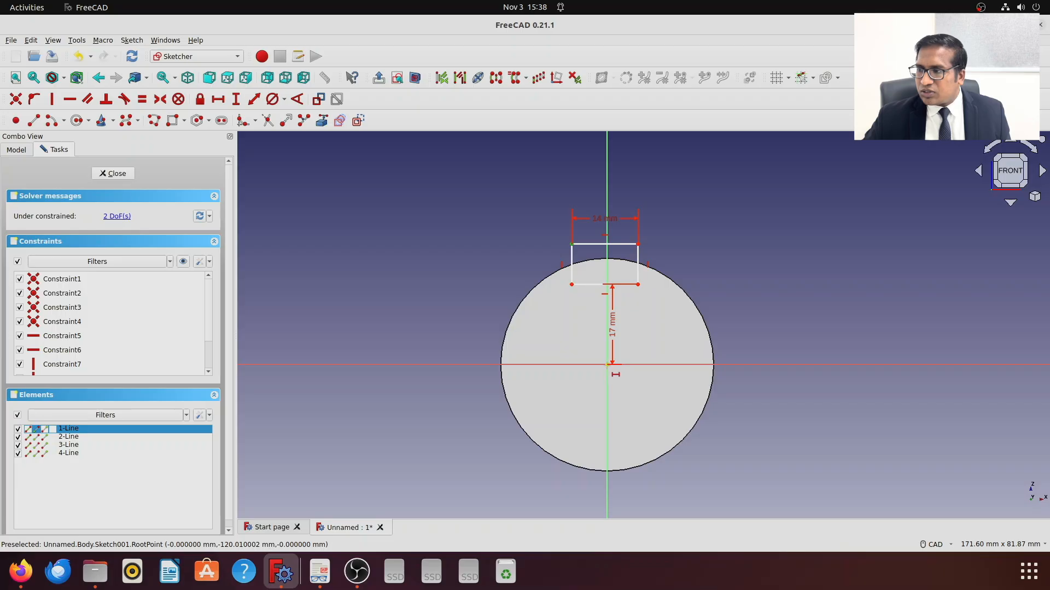
- Fully constrain the keyway rectangle with a 7 mm horizontal distance to the origin and an 8.47 mm height, and close the sketch
text(7)
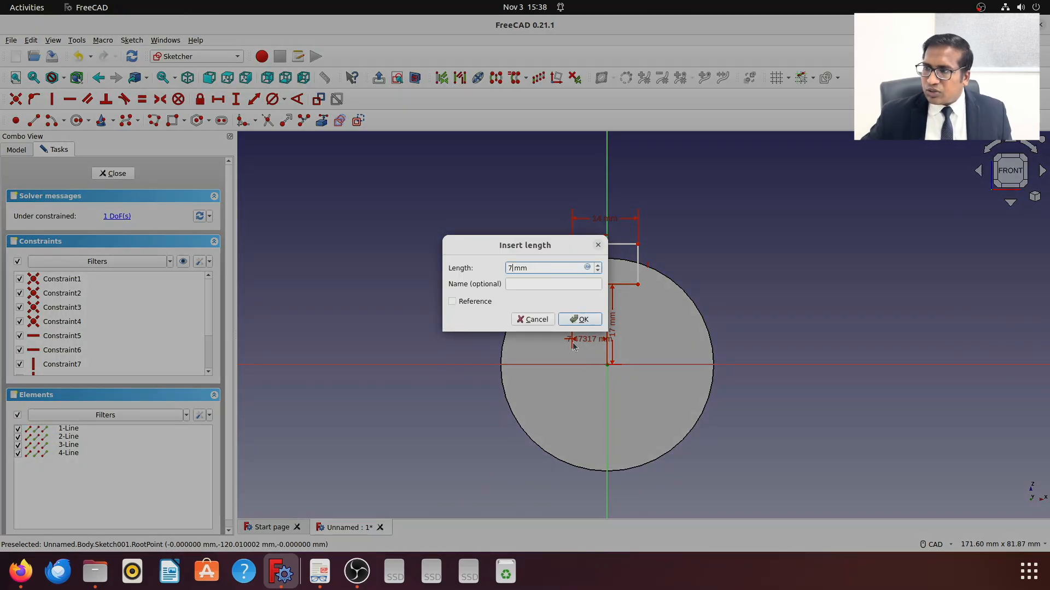
key(Return)
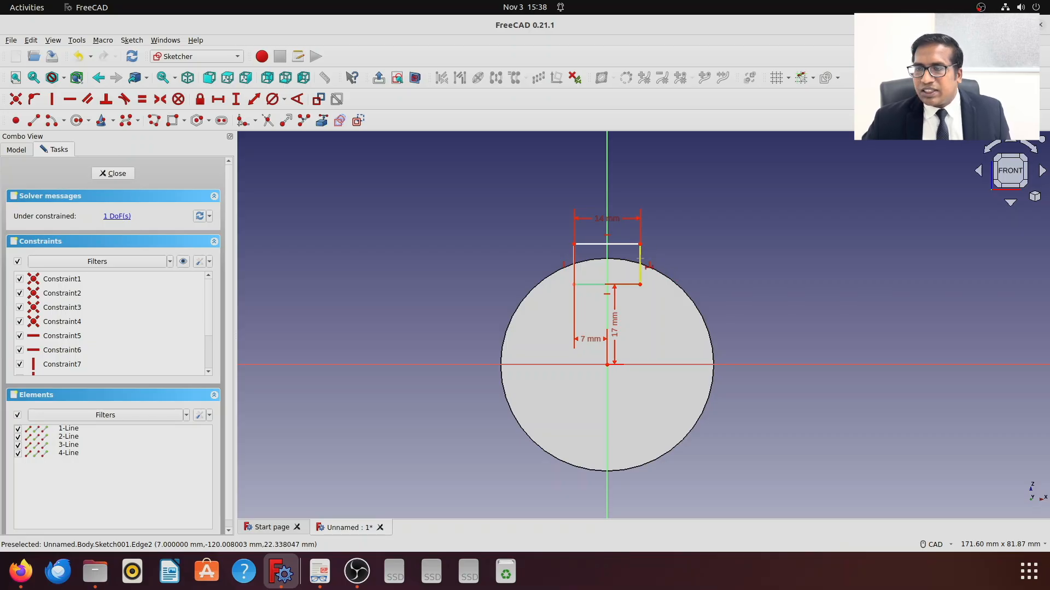
click(253, 99)
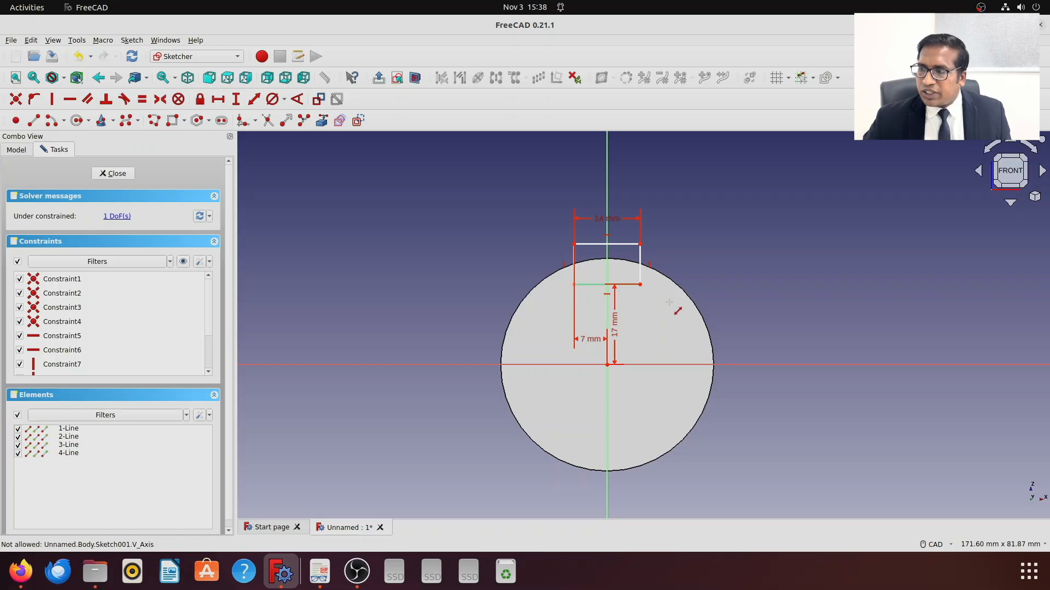
click(640, 270)
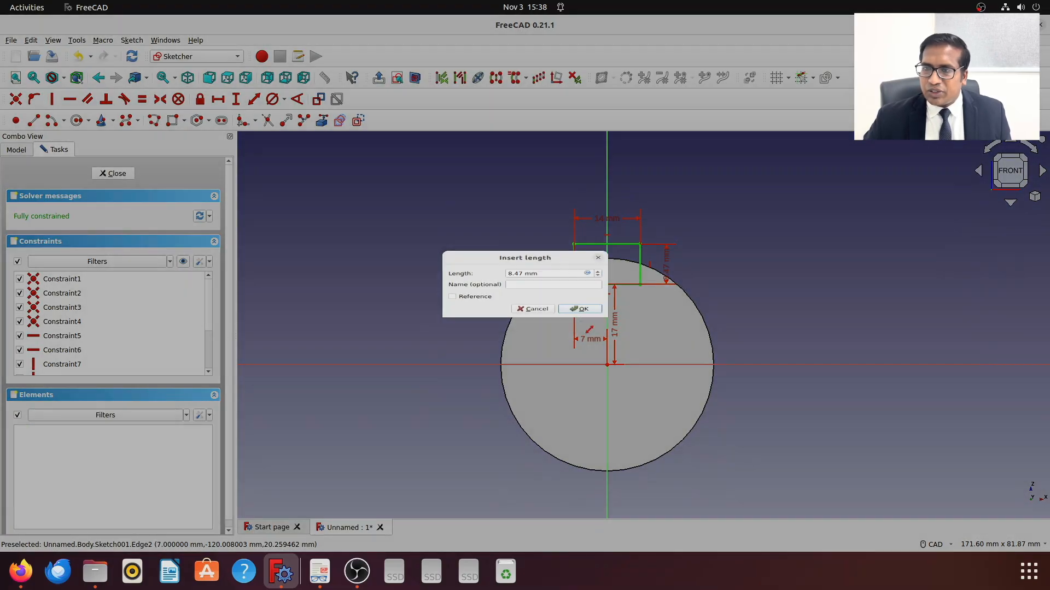
click(578, 319)
click(115, 174)
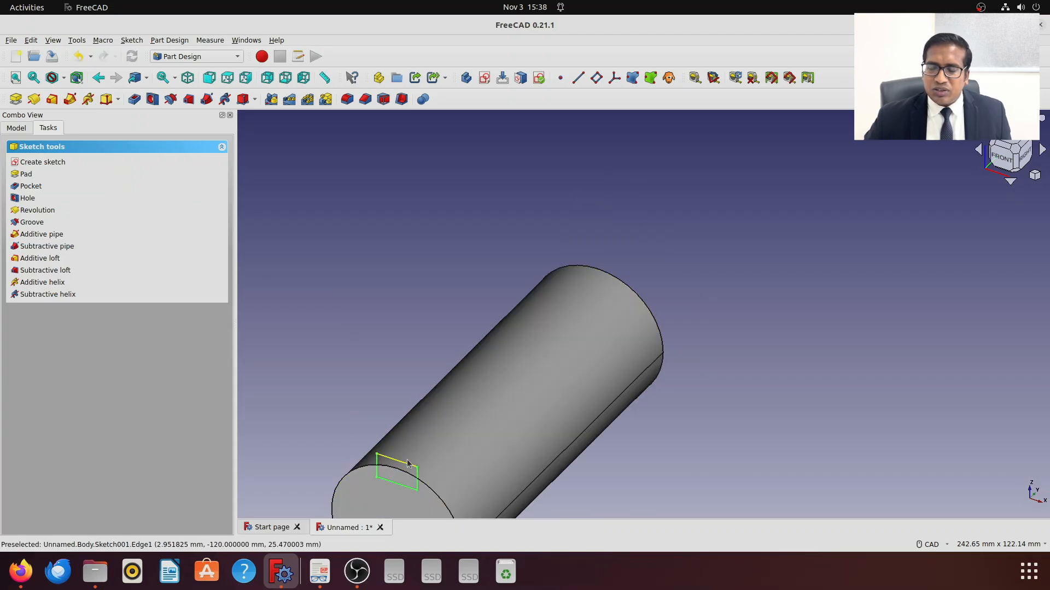
- Pocket the keyway sketch into the shaft to a length of 90 mm
click(31, 186)
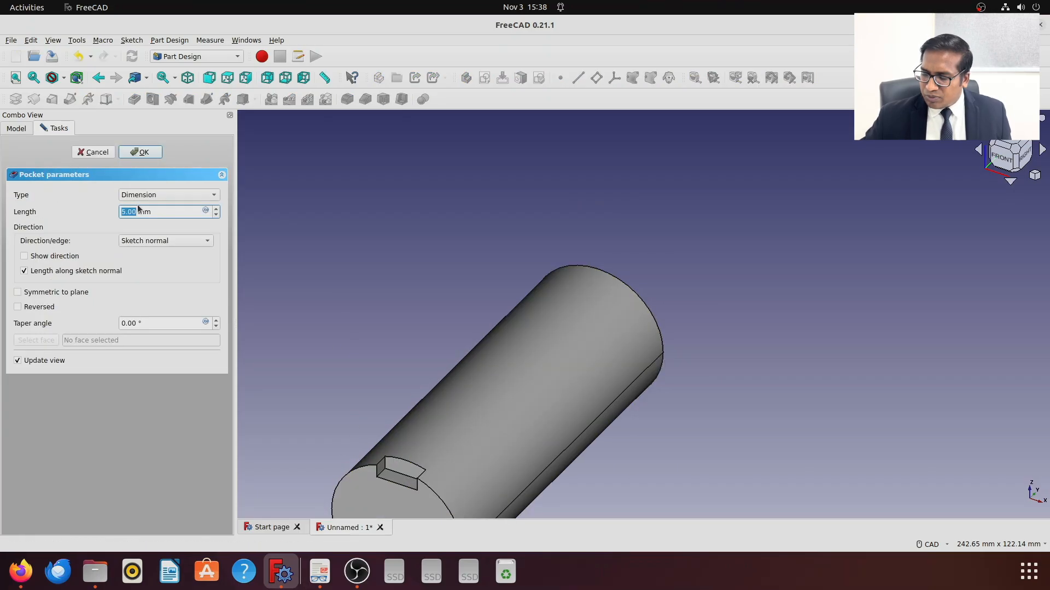
text(90)
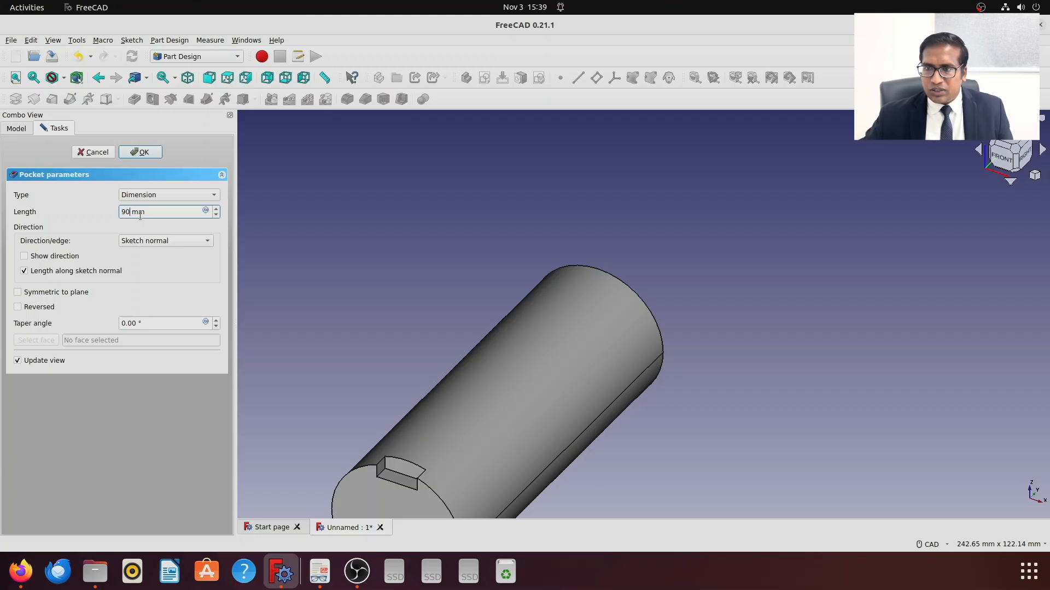
key(Tab)
click(144, 154)
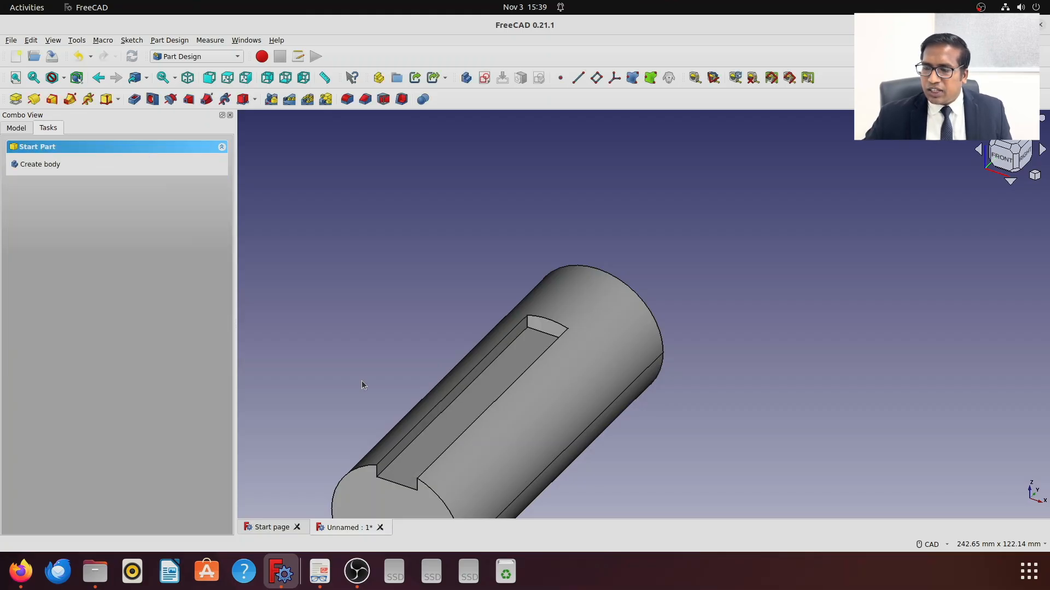
- Following the drawing, chamfer the circular edges of the shaft's keyed end with the Distance and angle type, 2 mm at 45°
click(325, 575)
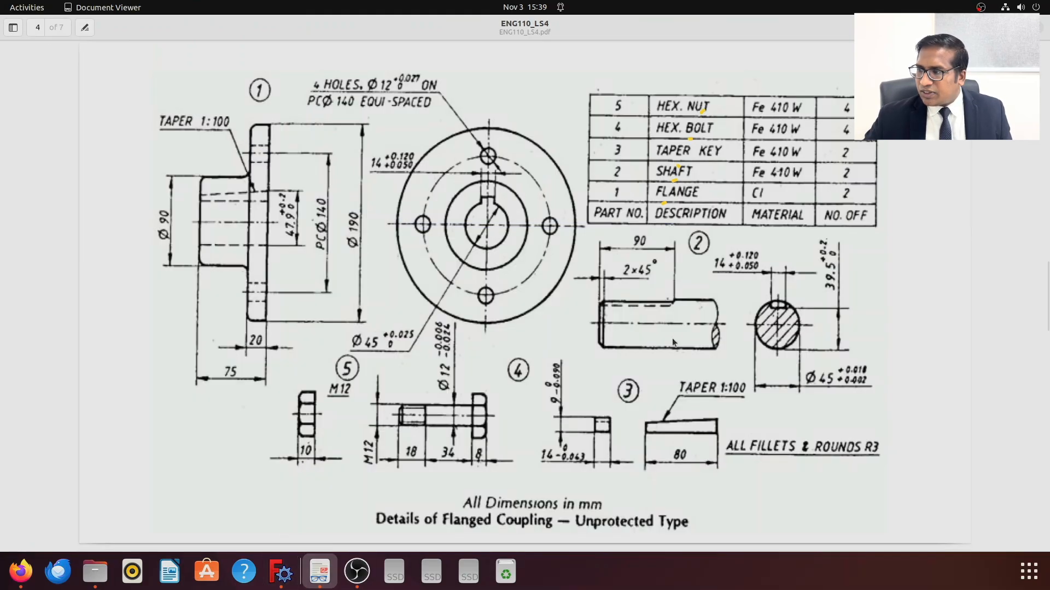
click(298, 571)
click(436, 493)
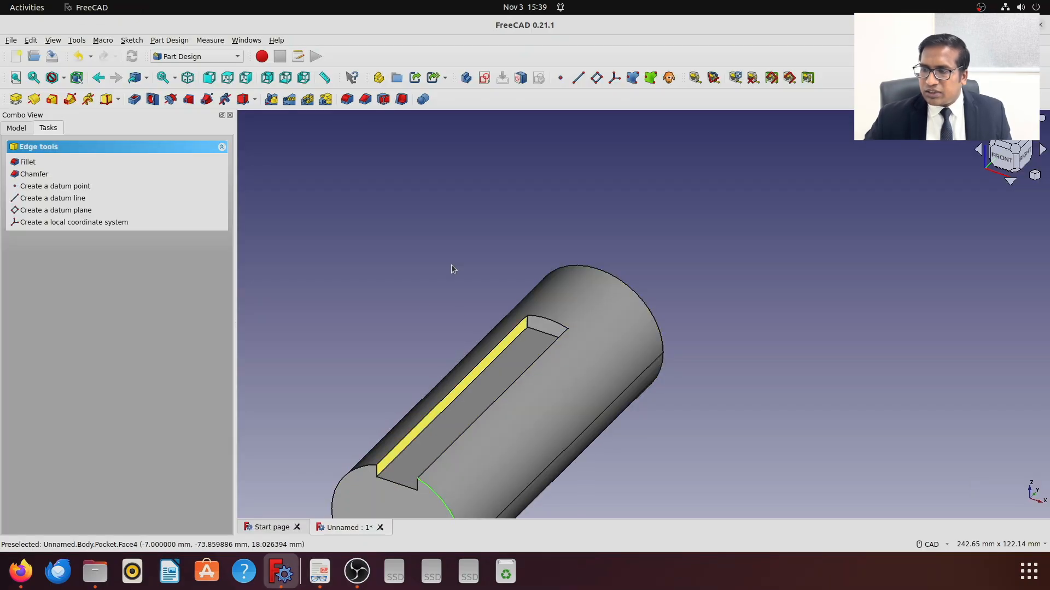
scroll(374, 380, down, 3)
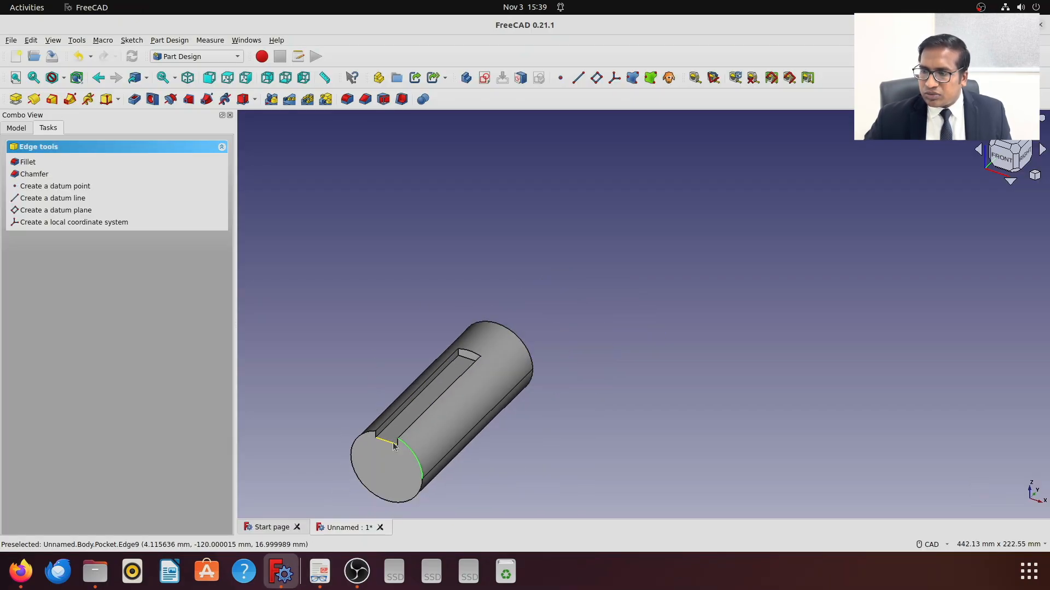
ctrl+click(369, 438)
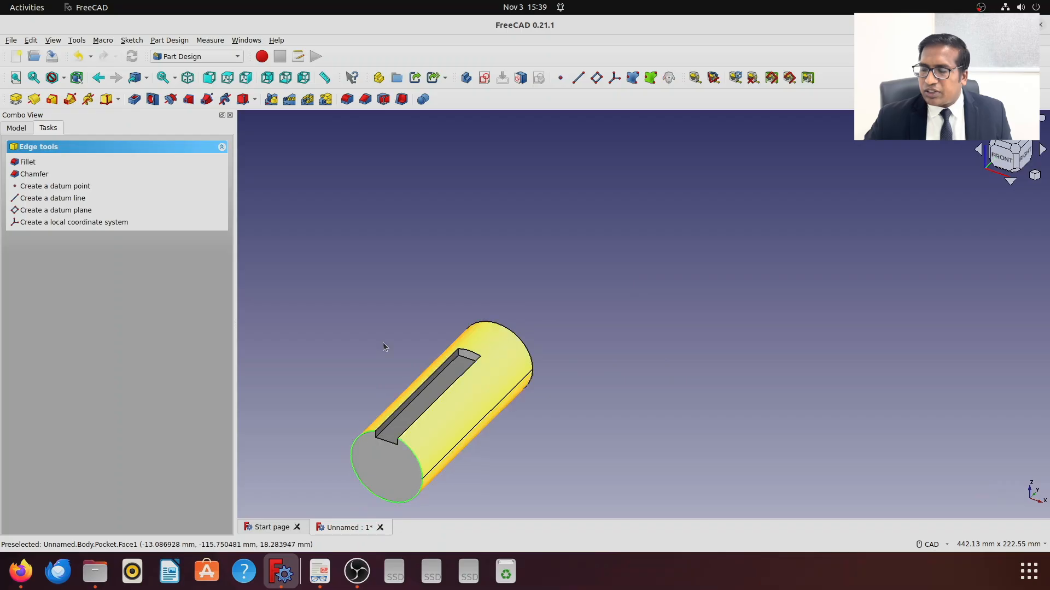
click(365, 99)
click(73, 321)
click(87, 346)
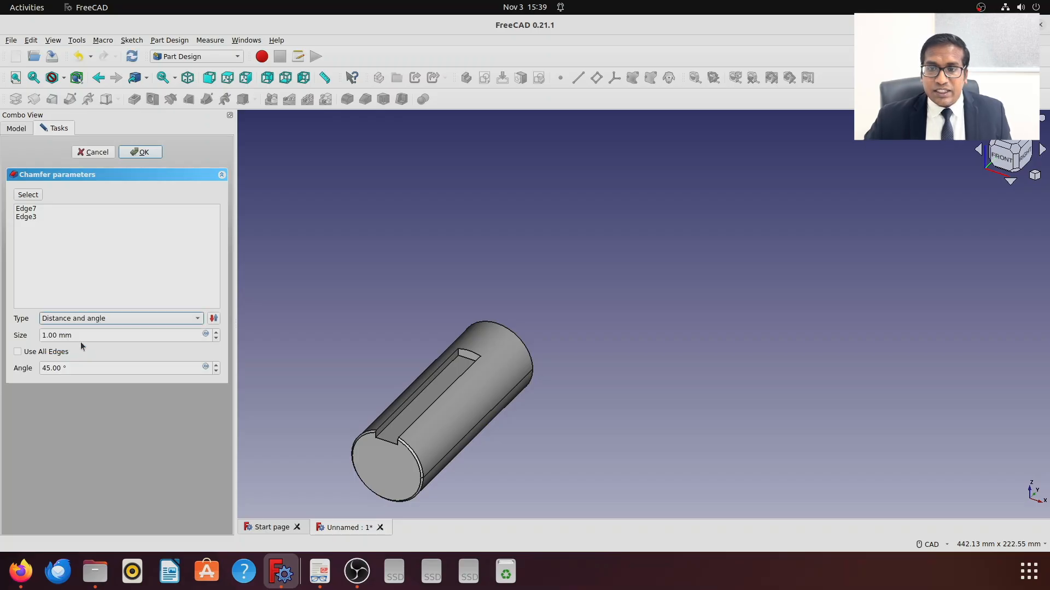
drag(46, 336, 35, 334)
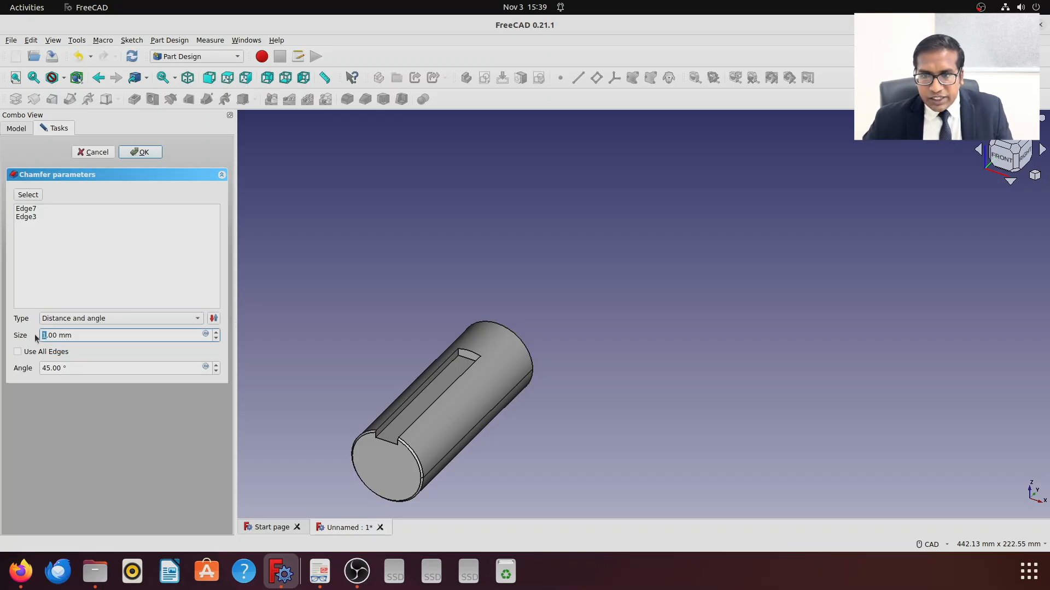
key(Tab)
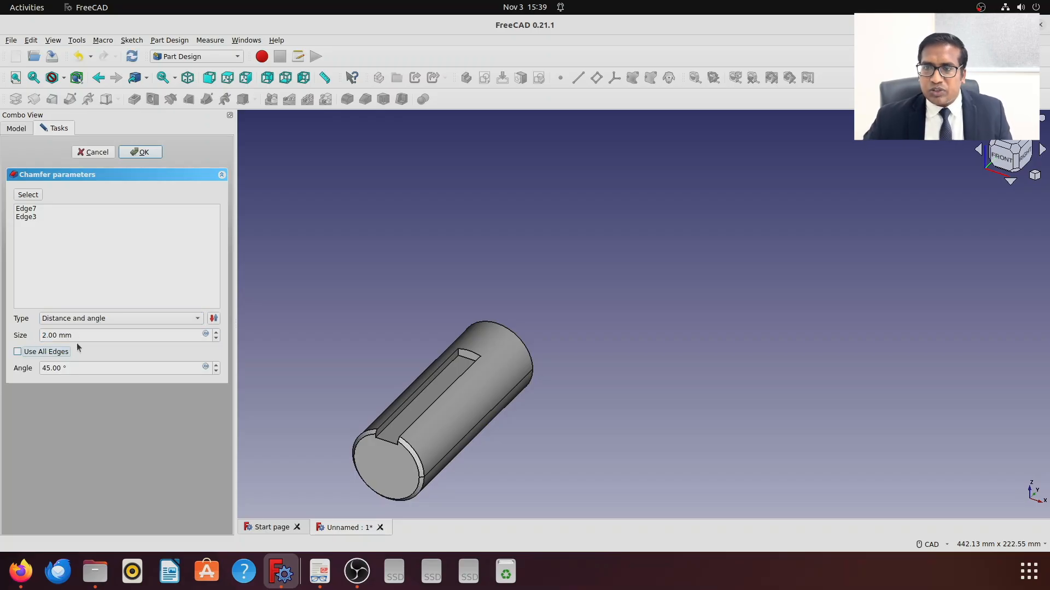
click(140, 152)
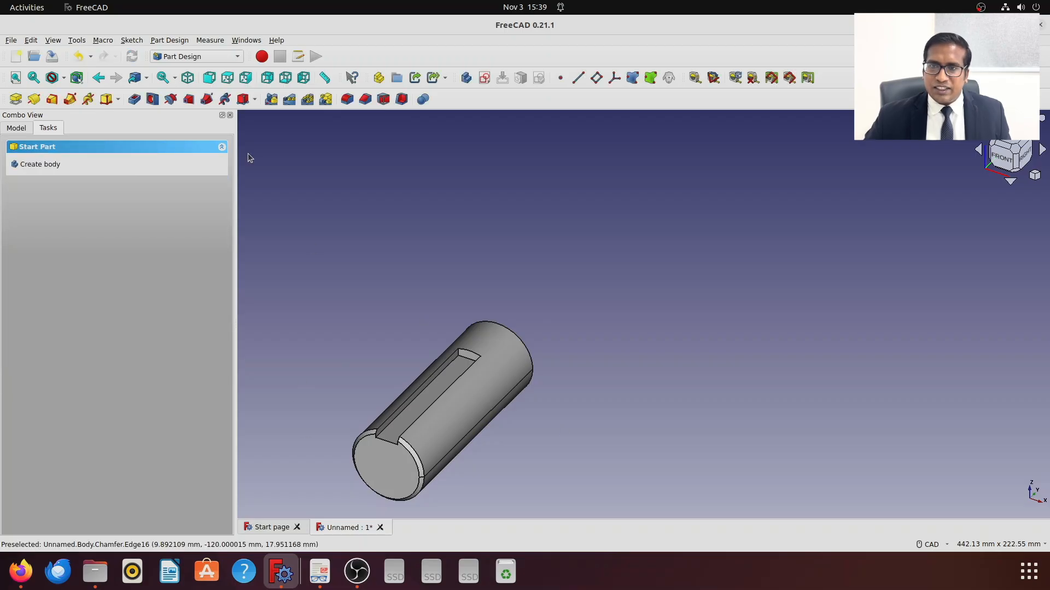
- Save the document in the Assembly folder under the name shaft
click(11, 40)
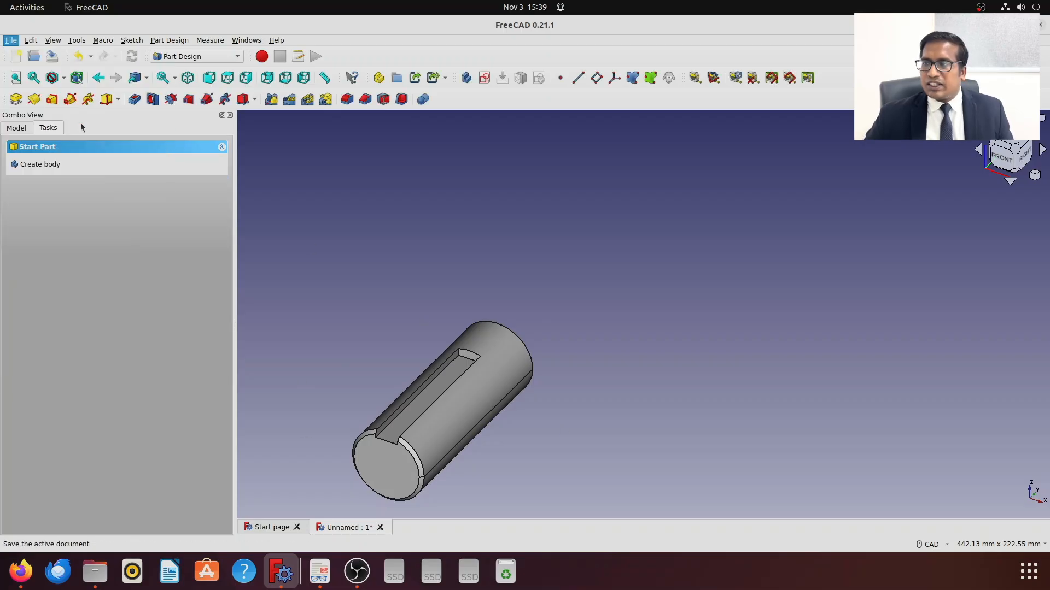
click(81, 129)
text(shaft)
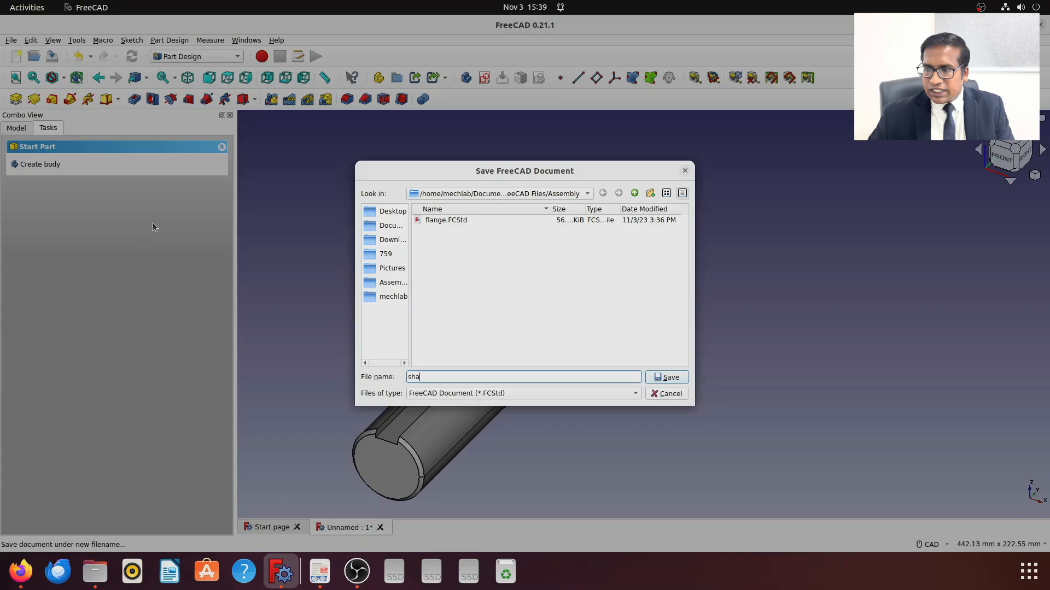
click(672, 377)
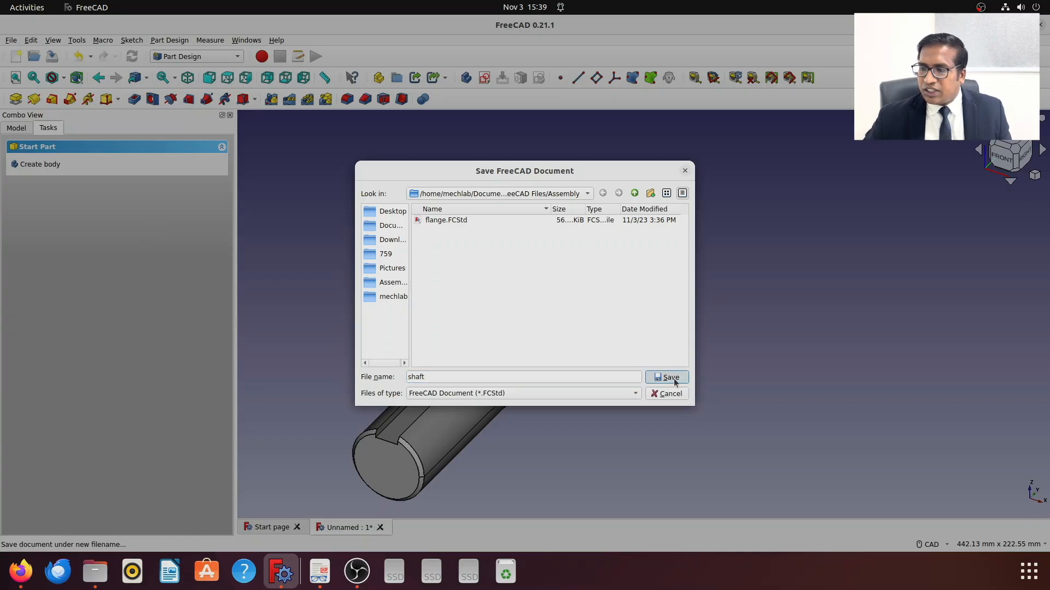
- Check the taper key in the drawing, close the shaft document and create a new one
click(321, 571)
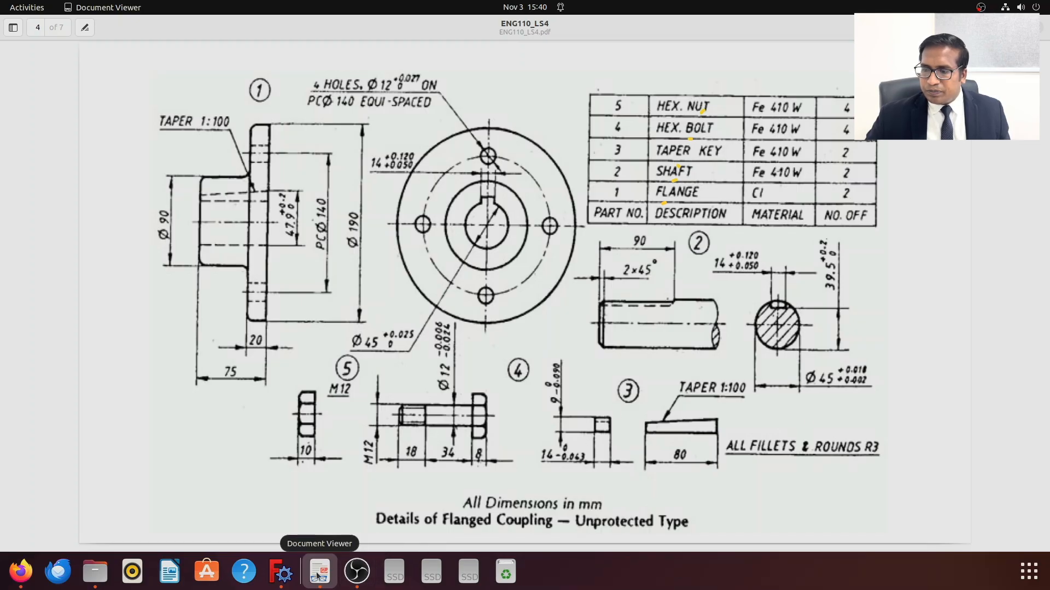
click(282, 572)
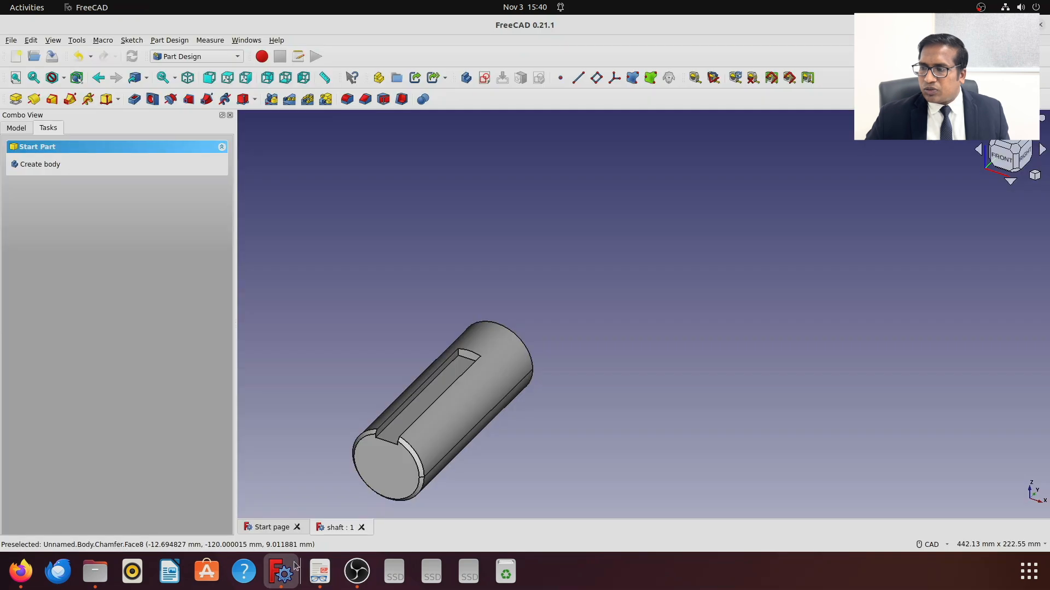
click(361, 527)
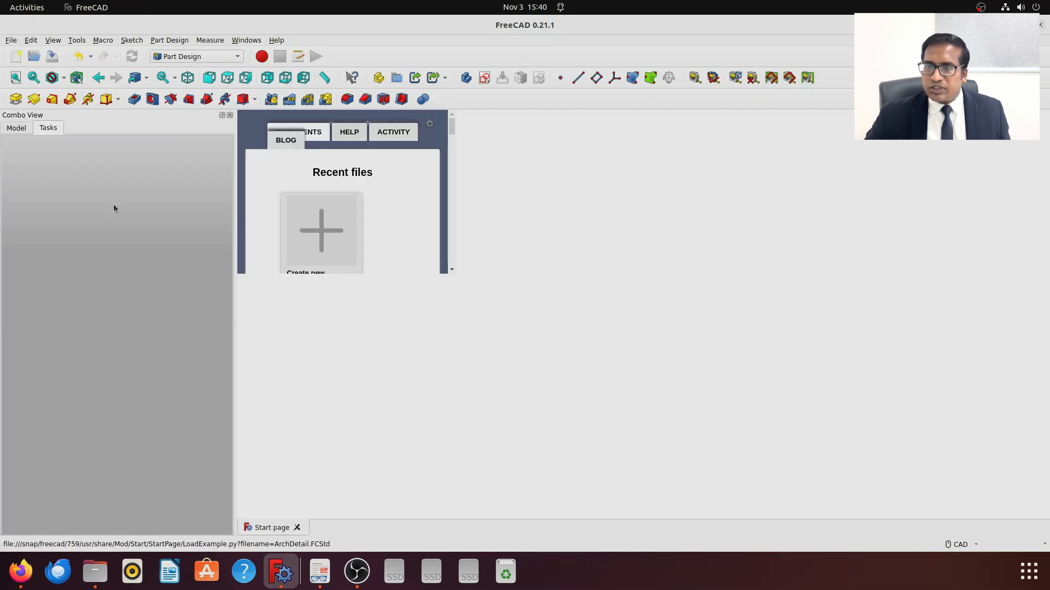
click(335, 234)
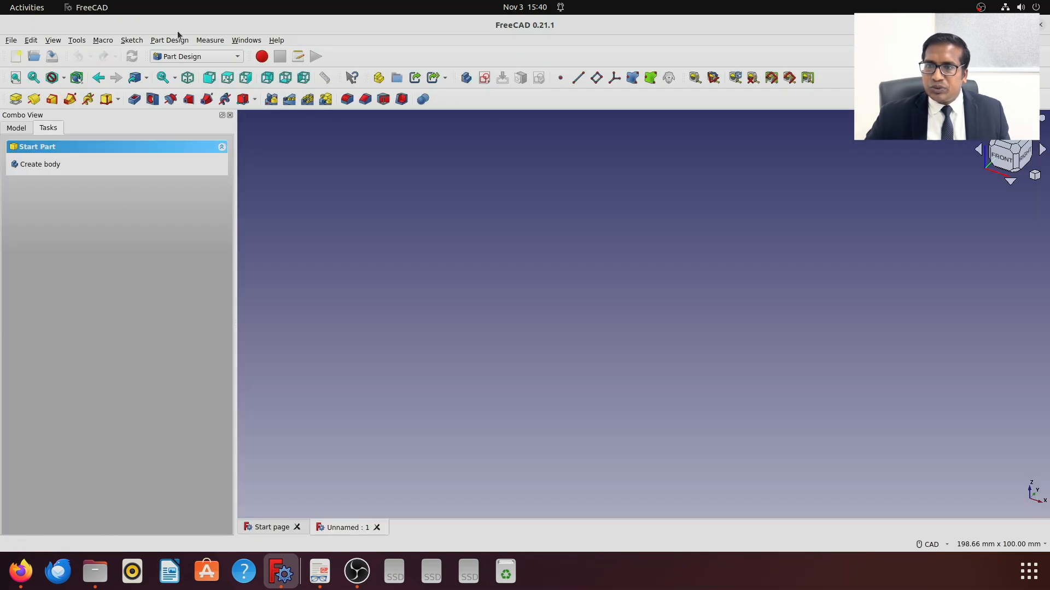
- Create a body and start a sketch on the YZ-plane
click(47, 165)
click(47, 165)
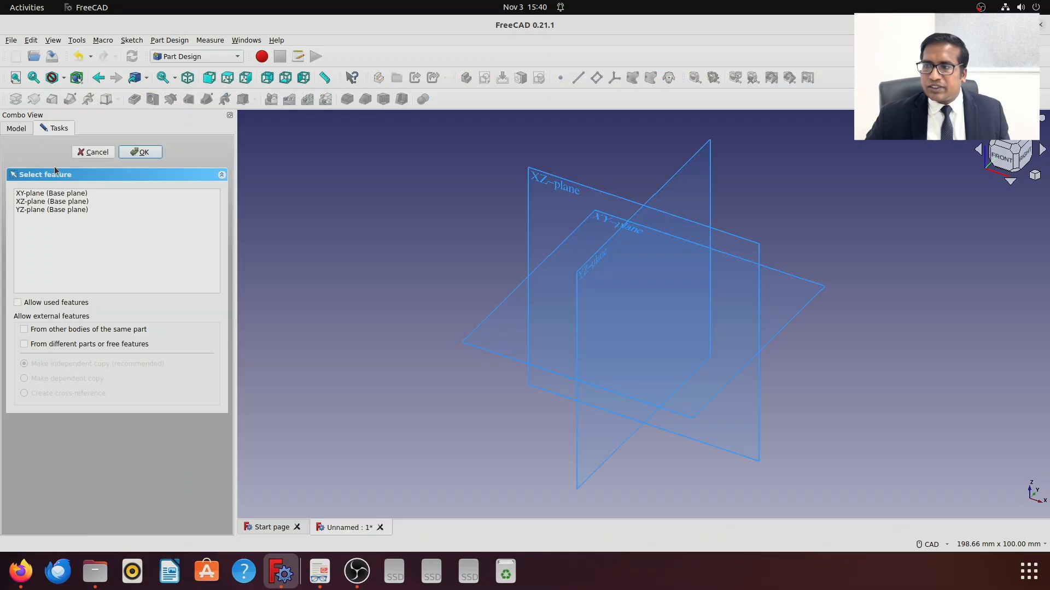
click(596, 263)
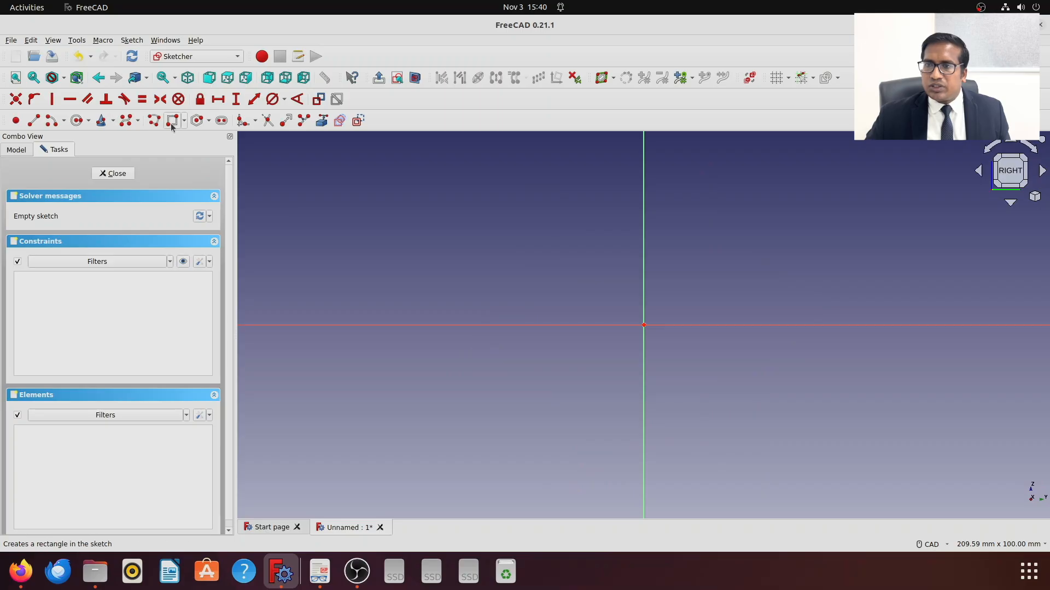
- Draw the taper key's closed four-line profile with its base on the horizontal axis, about 8 mm high at right and 3 mm at left
click(34, 120)
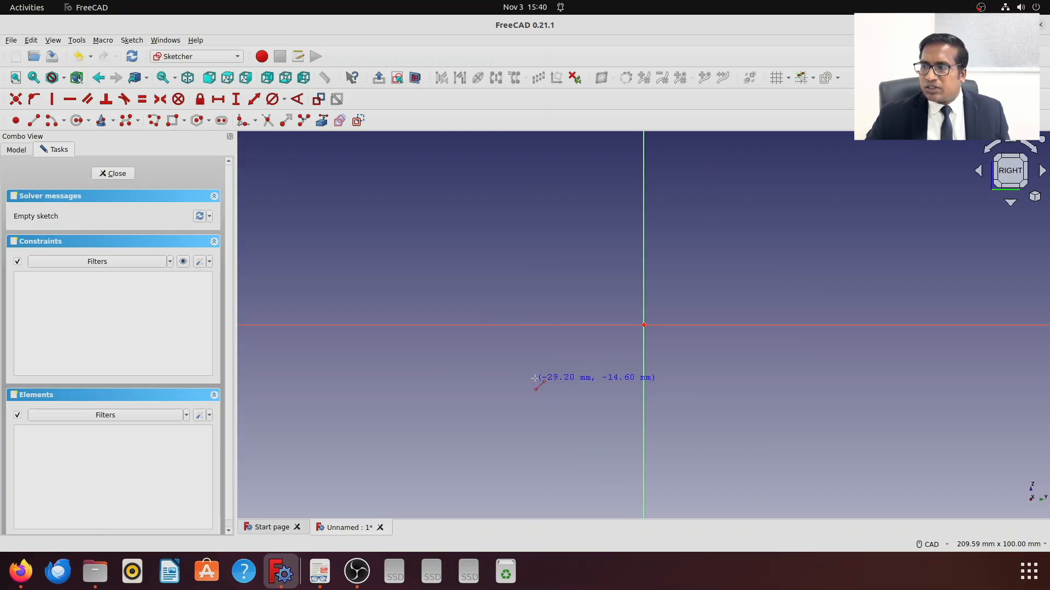
click(320, 571)
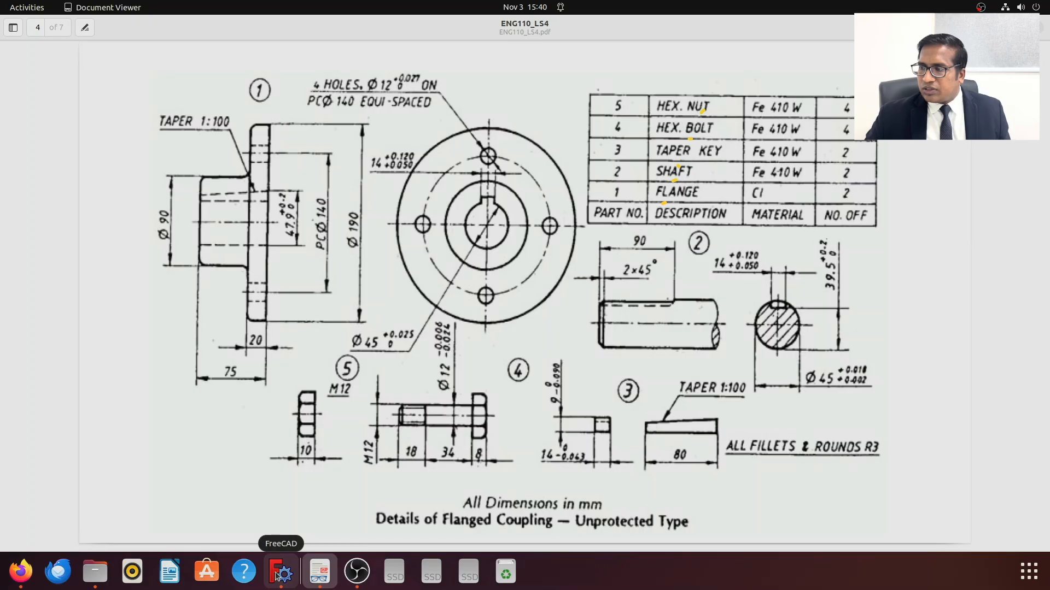
click(280, 572)
click(555, 326)
click(759, 325)
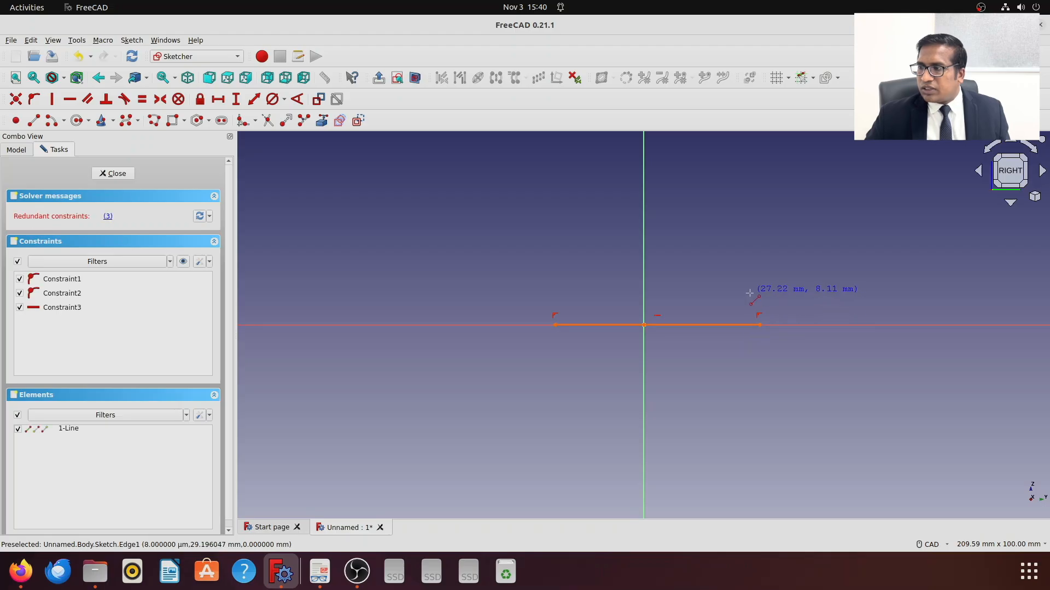
click(759, 325)
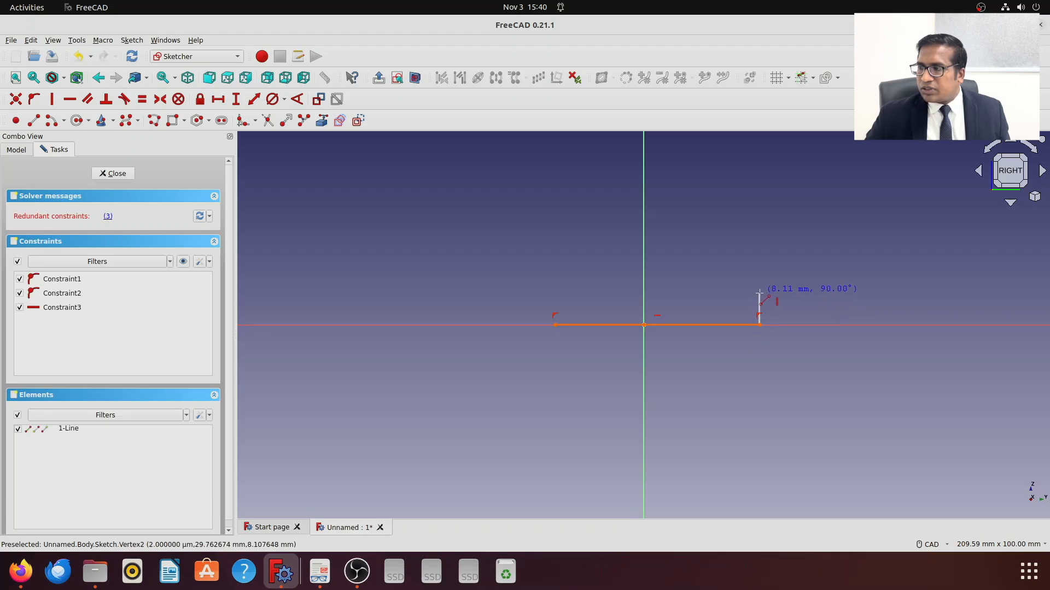
click(759, 294)
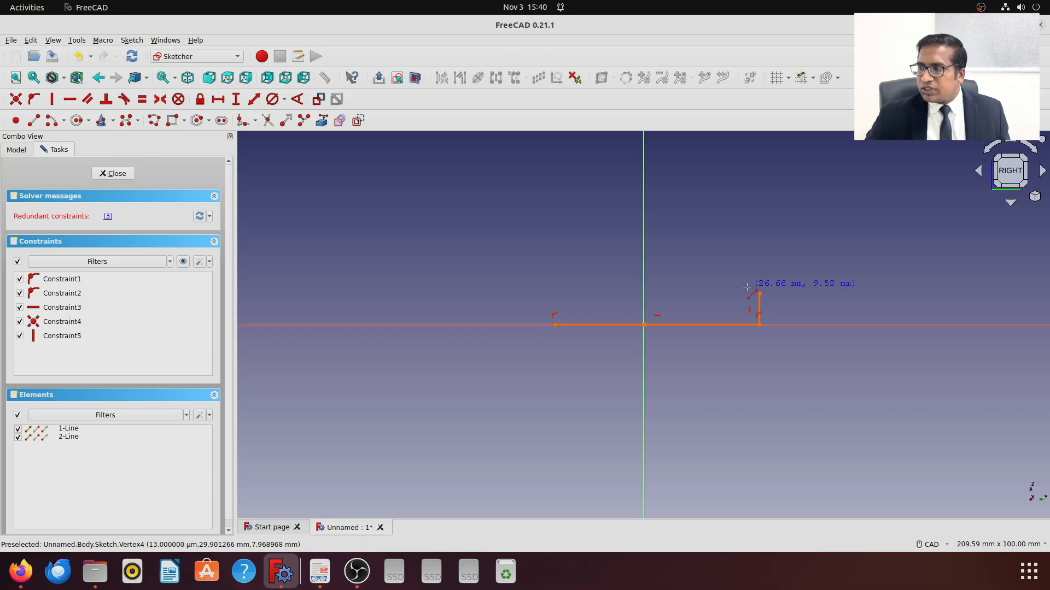
click(556, 325)
click(556, 311)
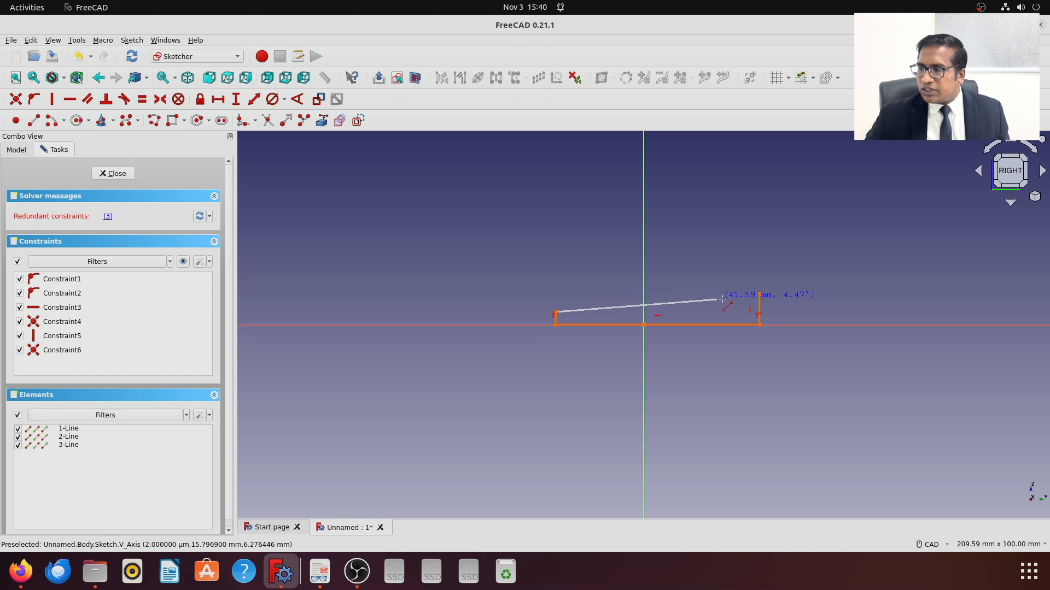
click(759, 294)
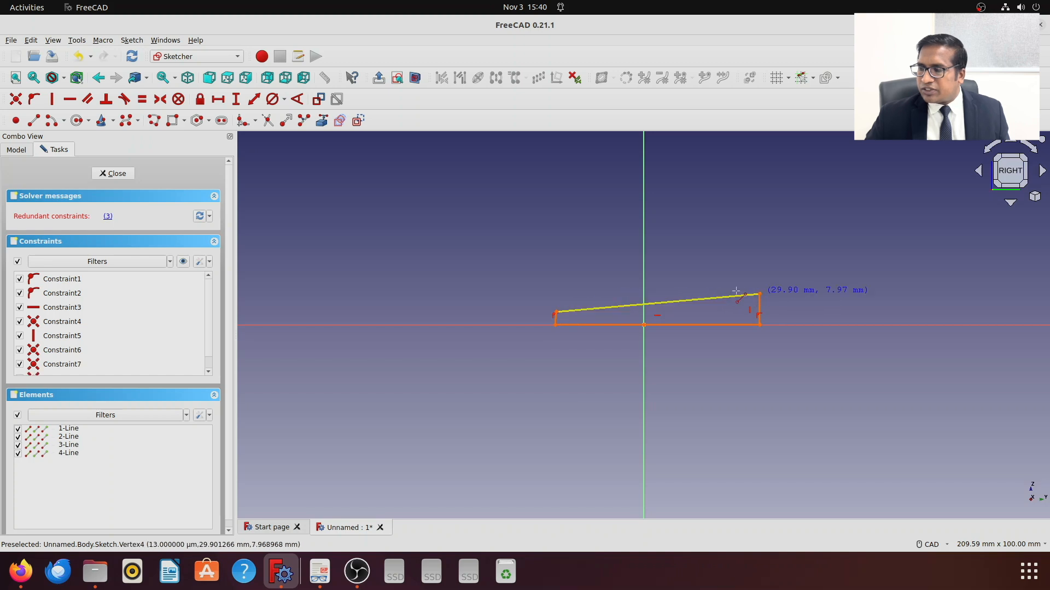
- Delete the redundant horizontal constraint on the base line and constrain the short left edge to be vertical
scroll(612, 350, up, 2)
scroll(606, 328, up, 2)
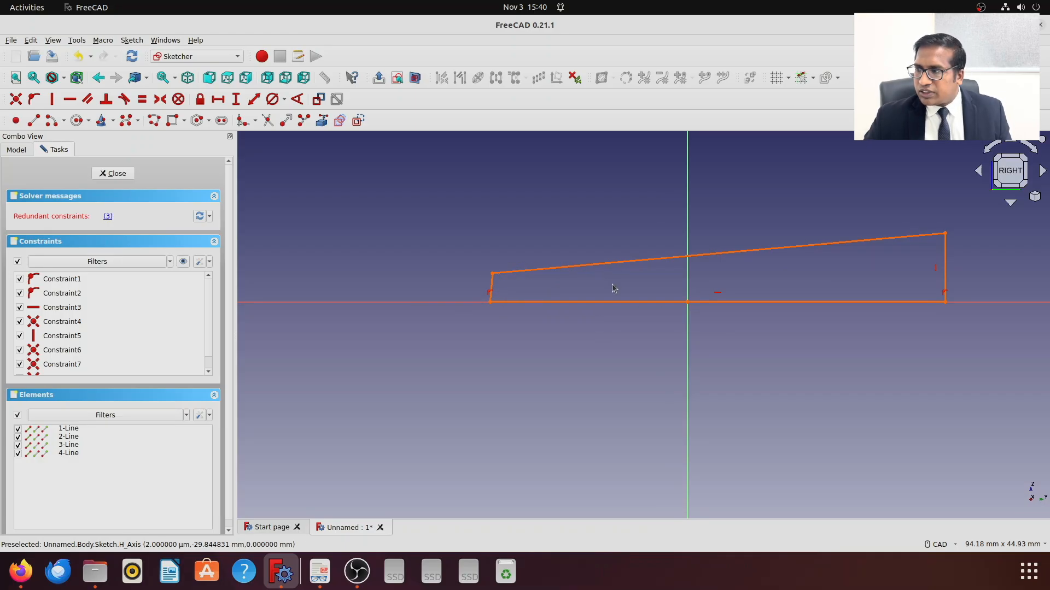
click(718, 296)
key(Delete)
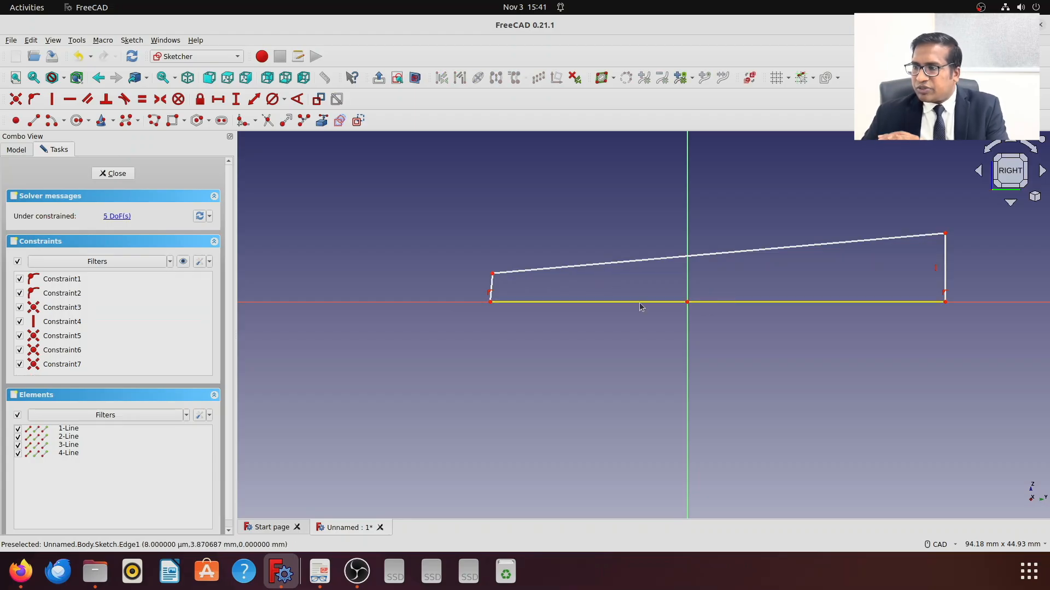
click(491, 288)
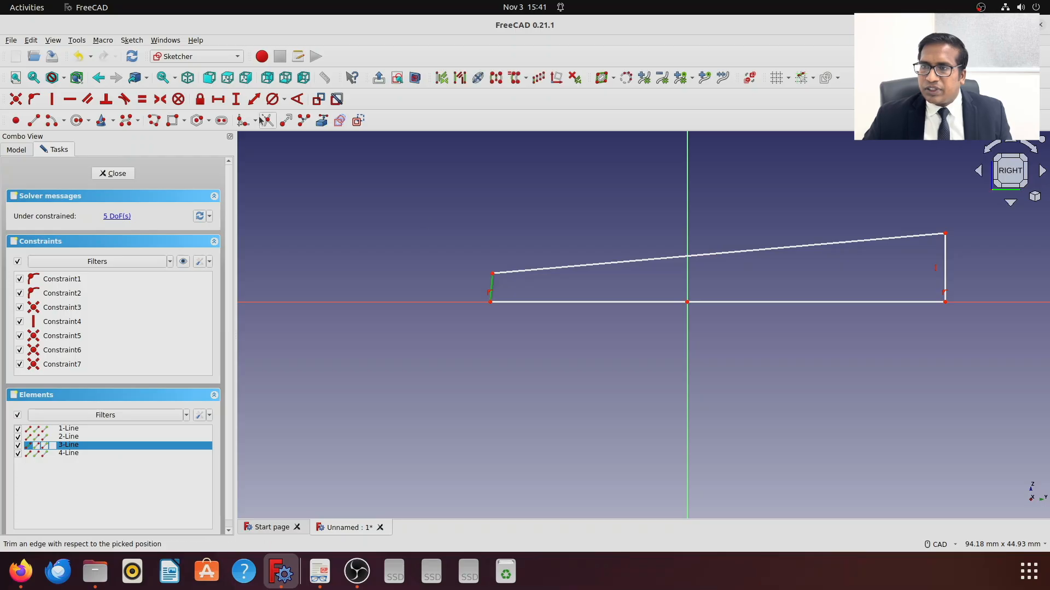
click(52, 99)
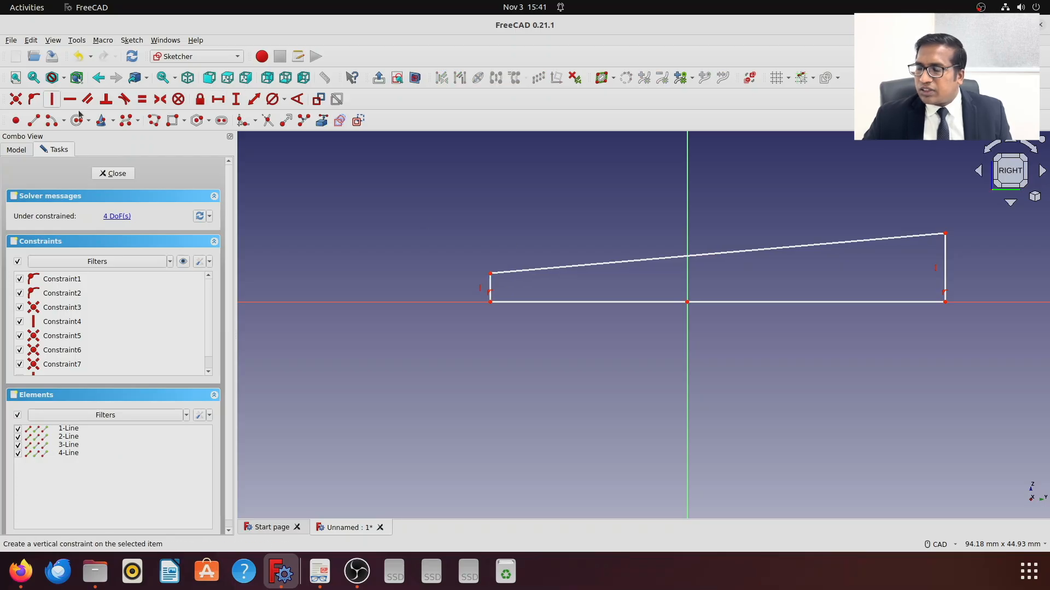
- Constrain the key's base line to 80 mm long and its right end to a 40 mm horizontal distance from the origin
click(254, 99)
click(616, 302)
text(80)
key(Return)
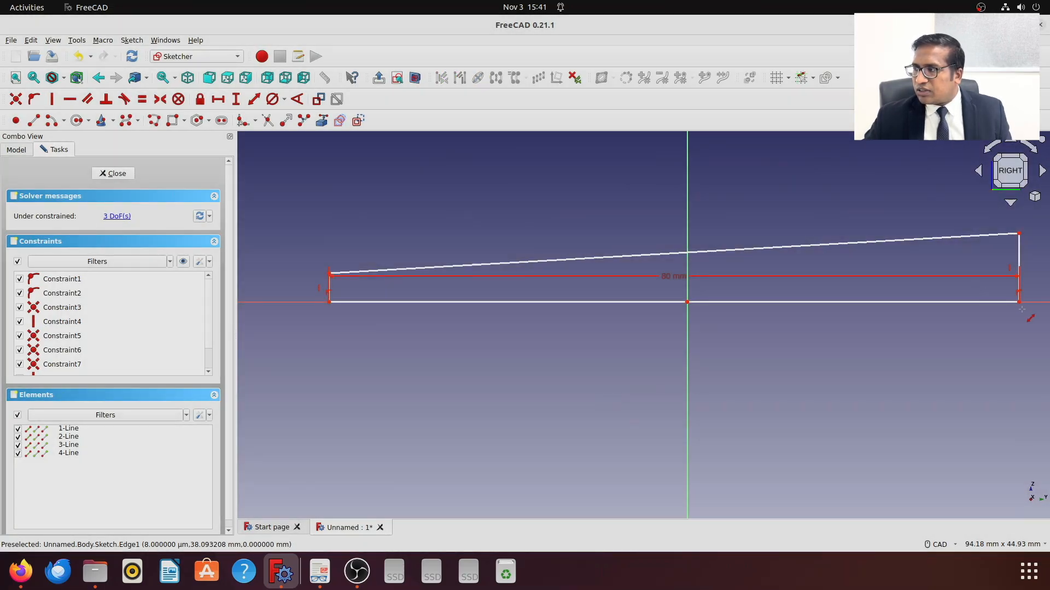
click(221, 101)
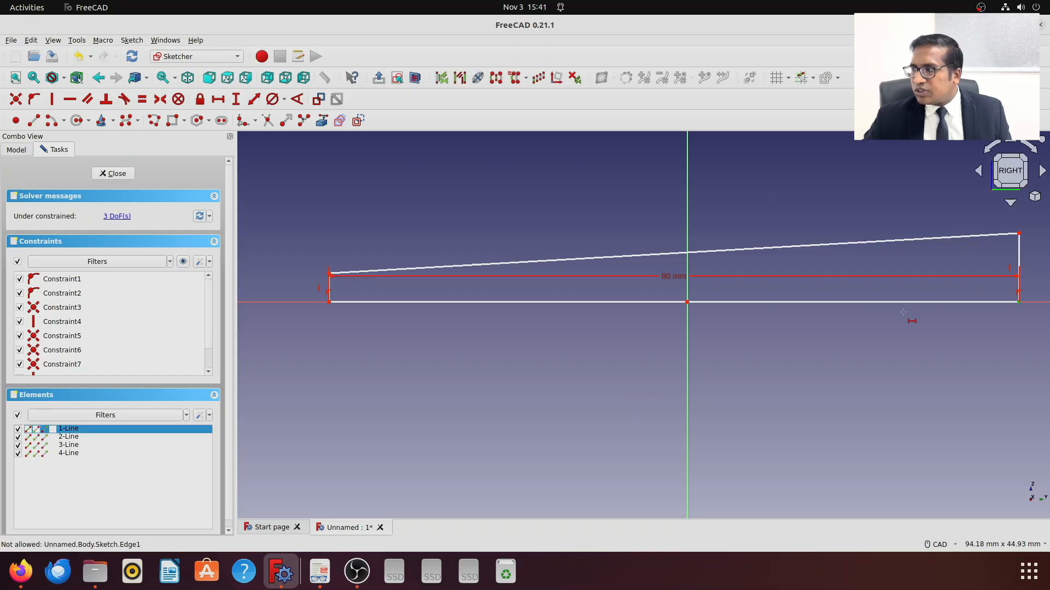
click(688, 302)
text(40)
key(Return)
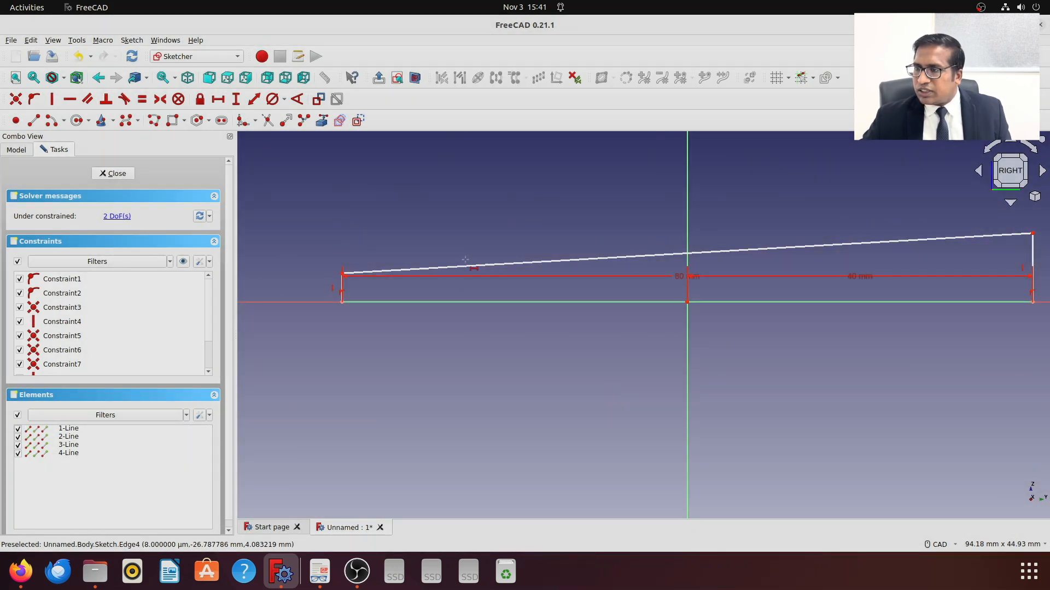
- Constrain the key profile's left edge to 8.2 mm high and its right edge to 9 mm high
scroll(1044, 252, up, 3)
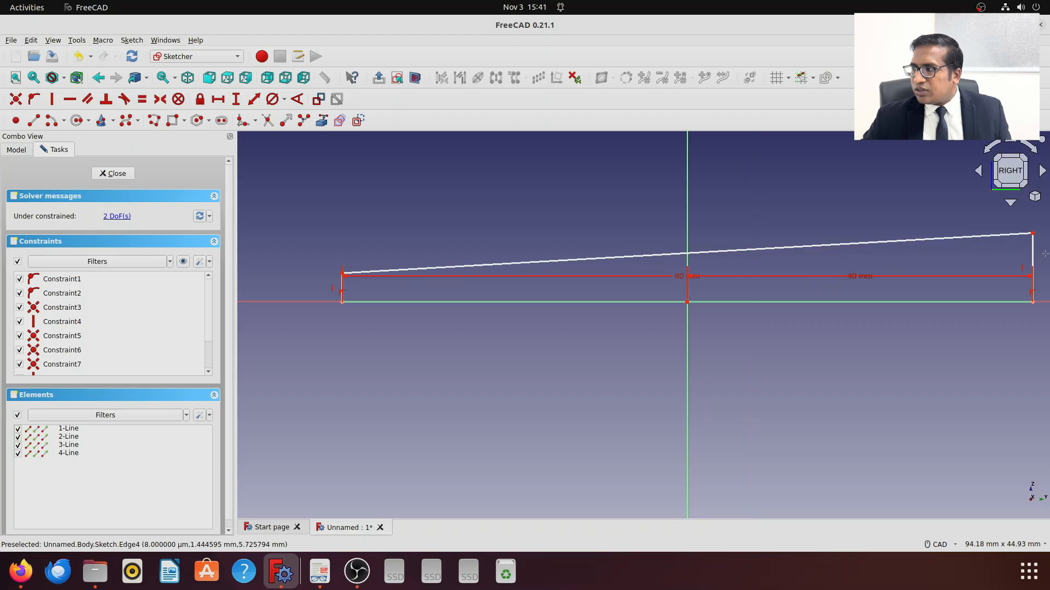
scroll(1044, 253, down, 3)
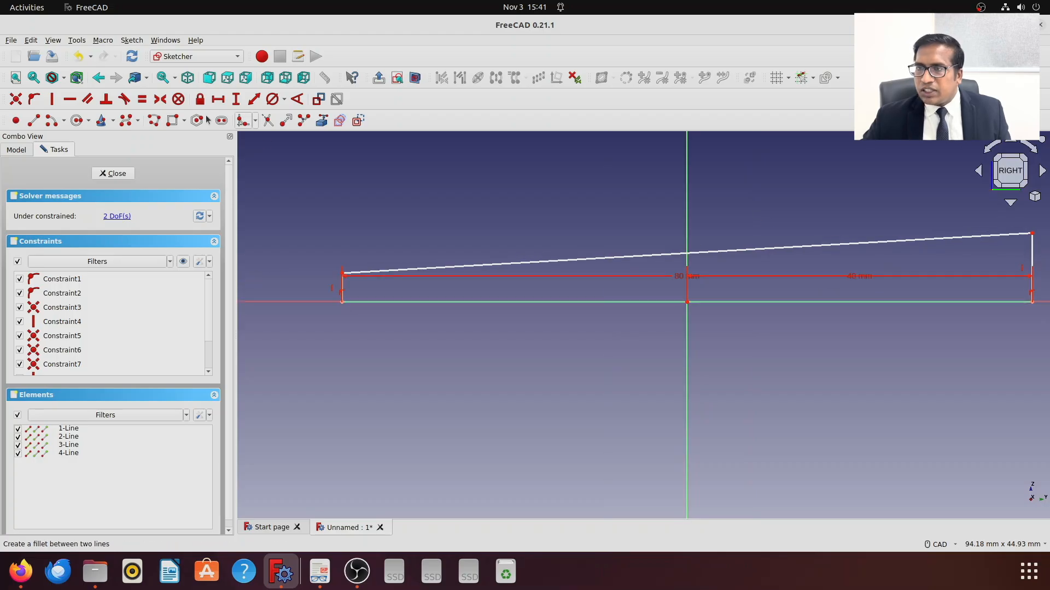
click(236, 103)
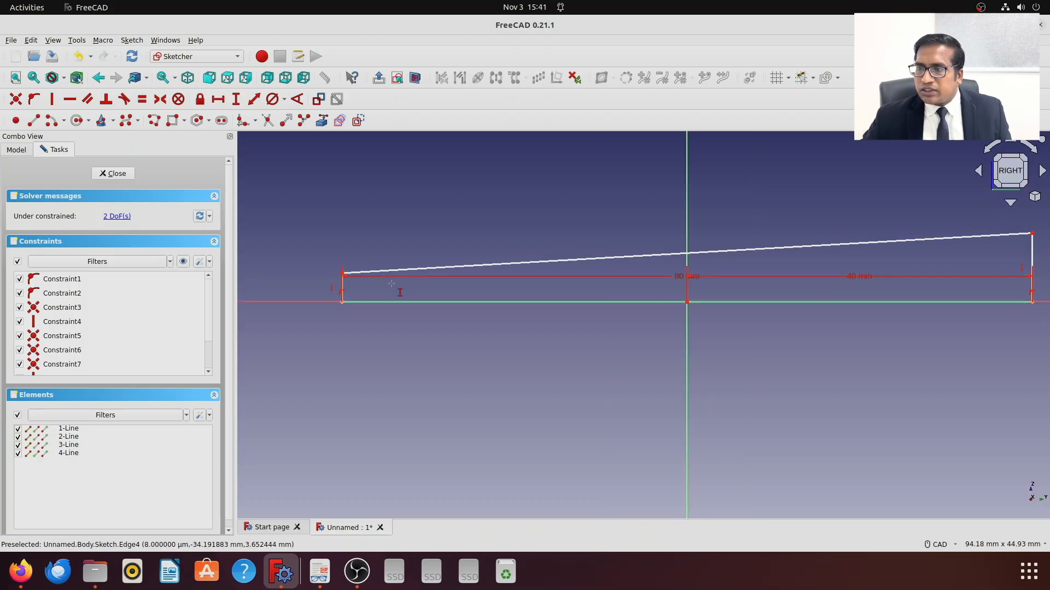
click(317, 294)
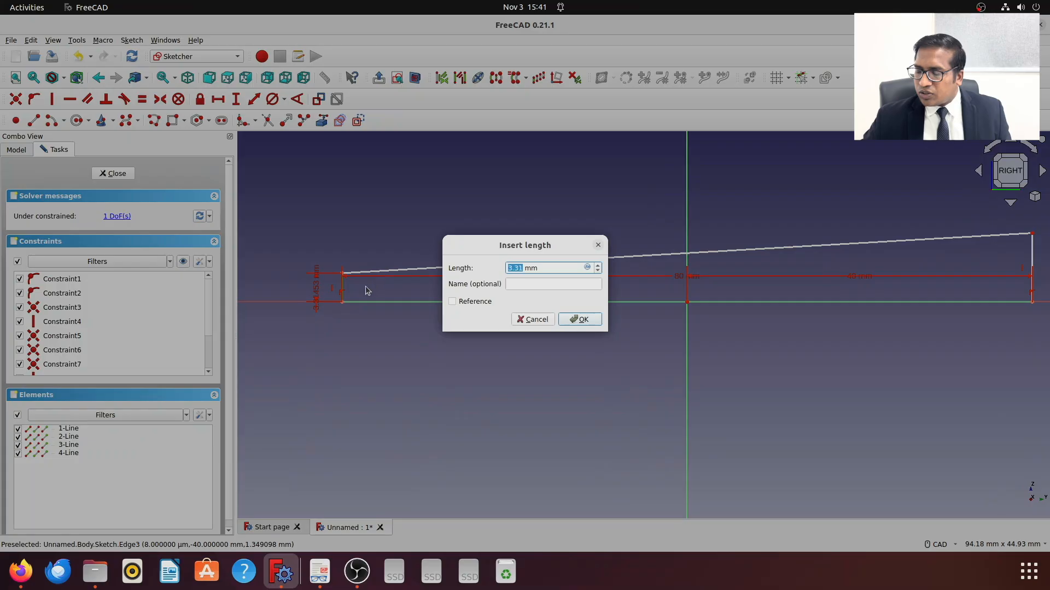
text(8)
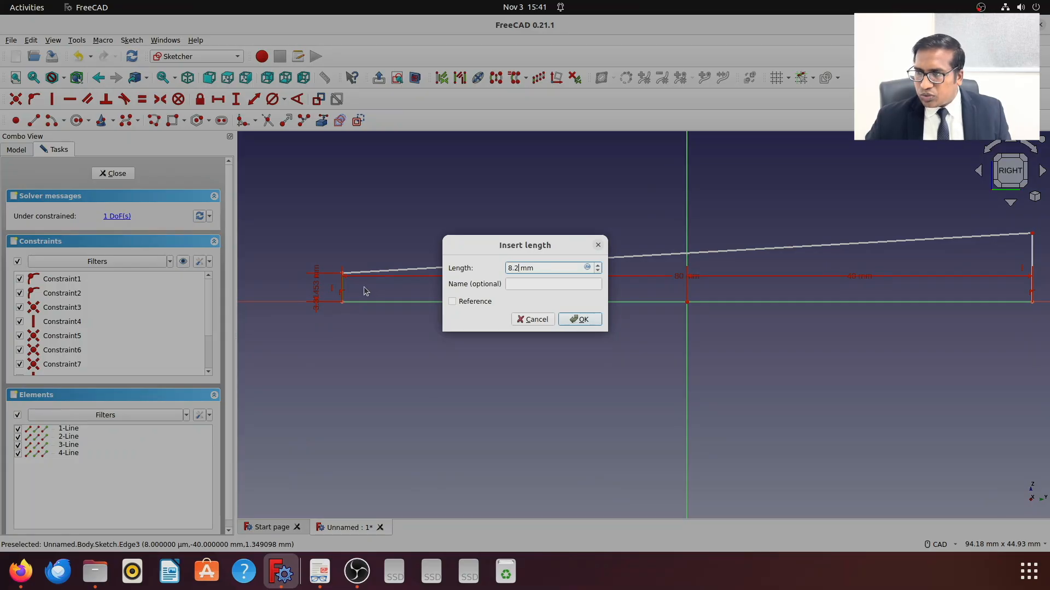
key(Return)
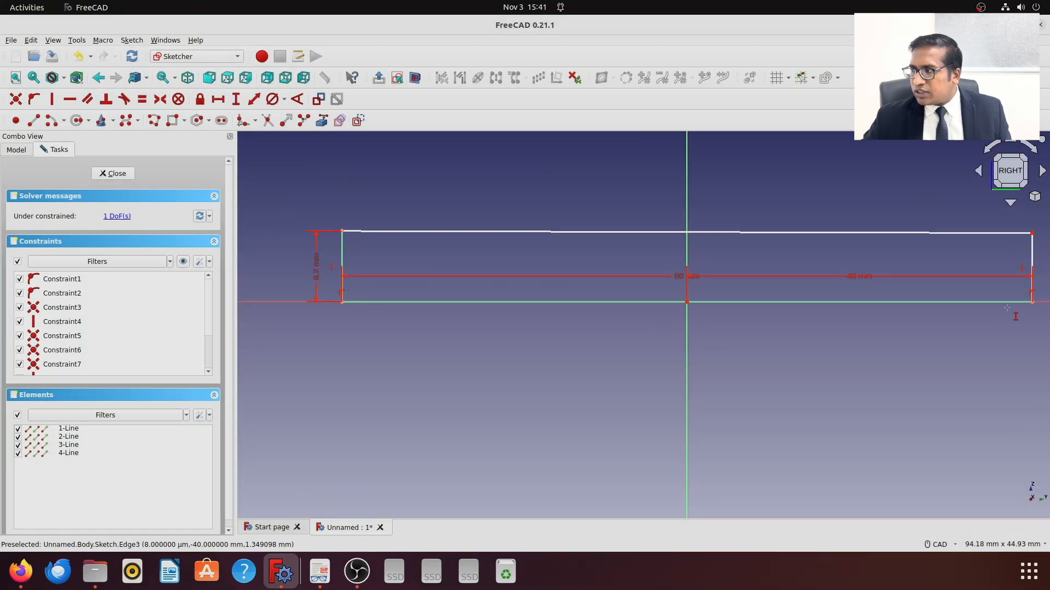
click(1032, 254)
text(9)
key(Return)
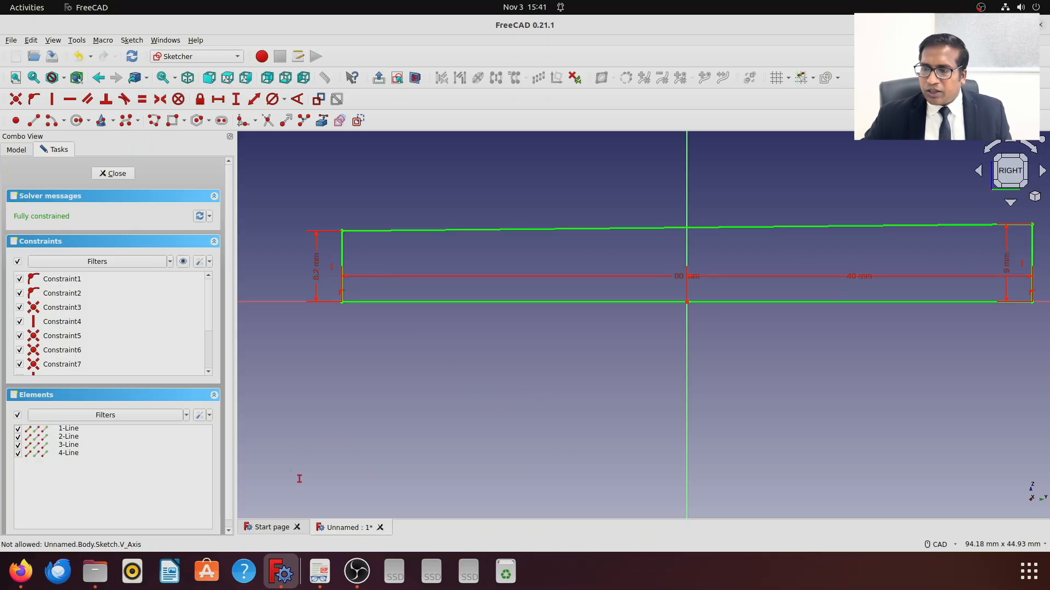
- Close the key sketch and pad it with the Two dimensions type, 7 mm to each side
click(113, 173)
click(28, 175)
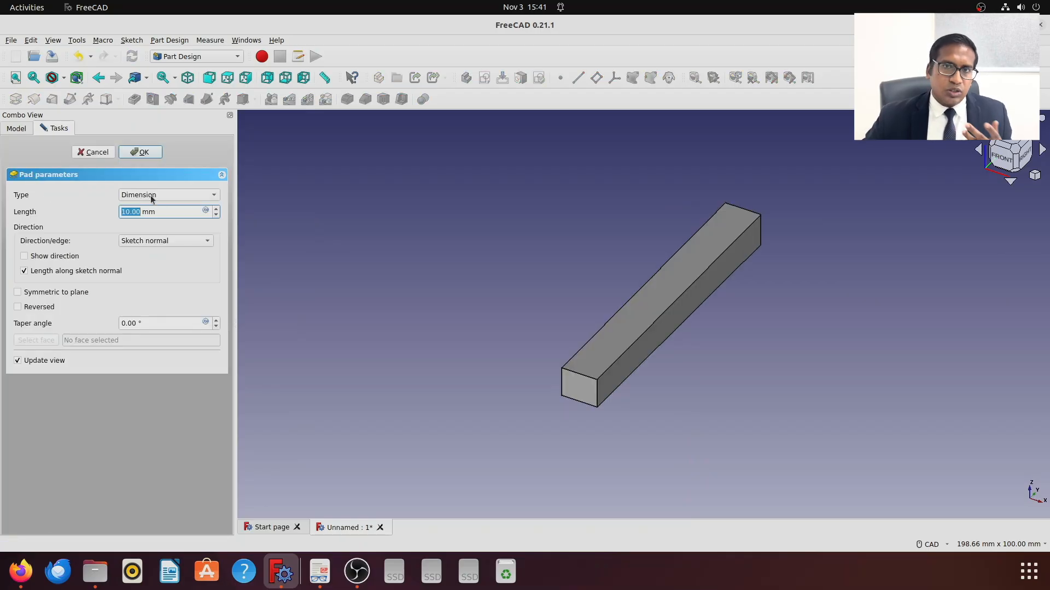
click(151, 195)
click(165, 247)
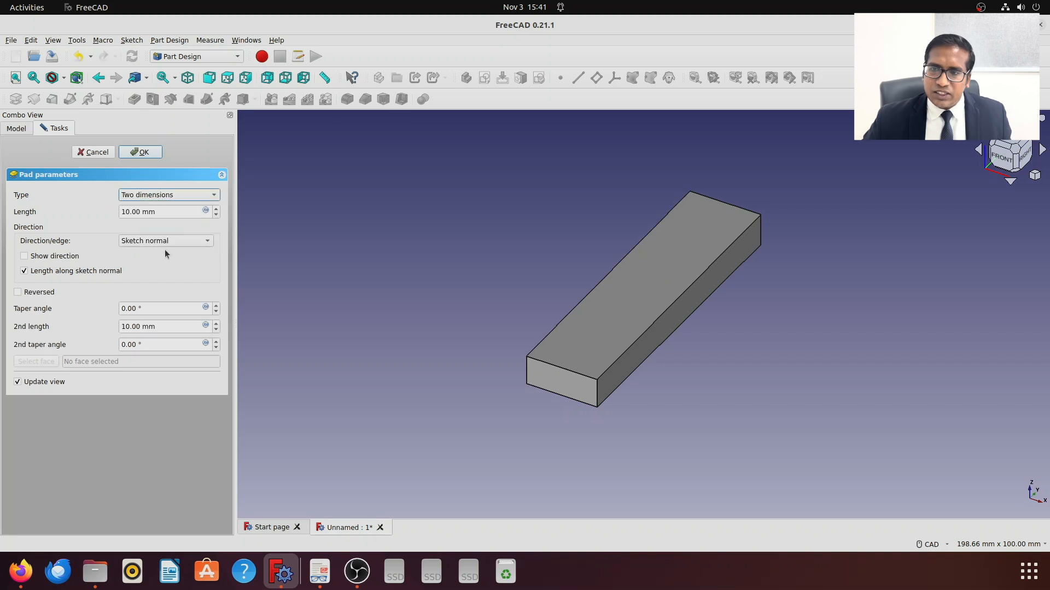
double_click(126, 212)
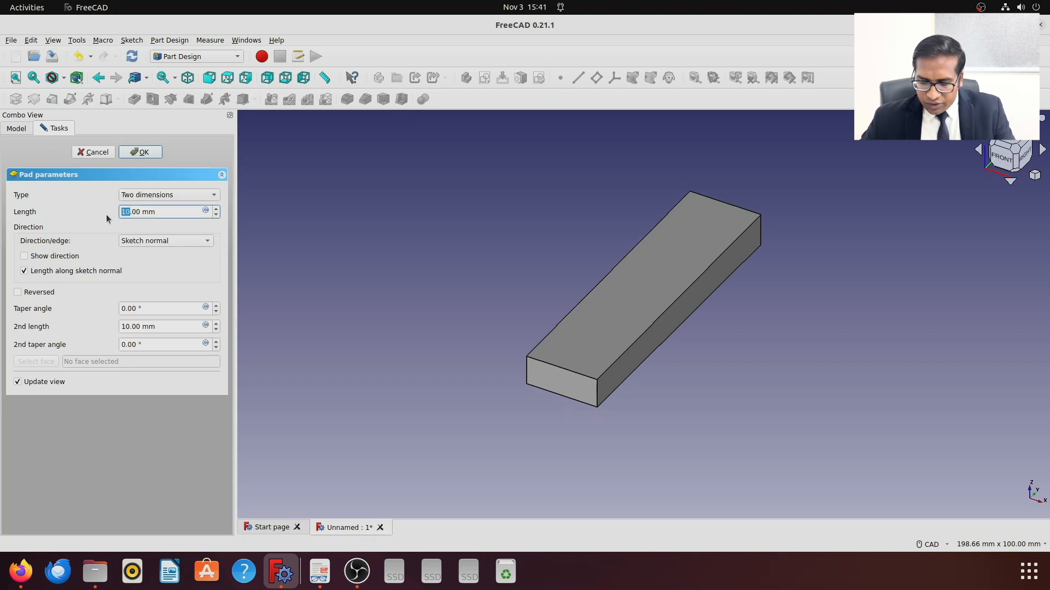
text(7)
click(129, 326)
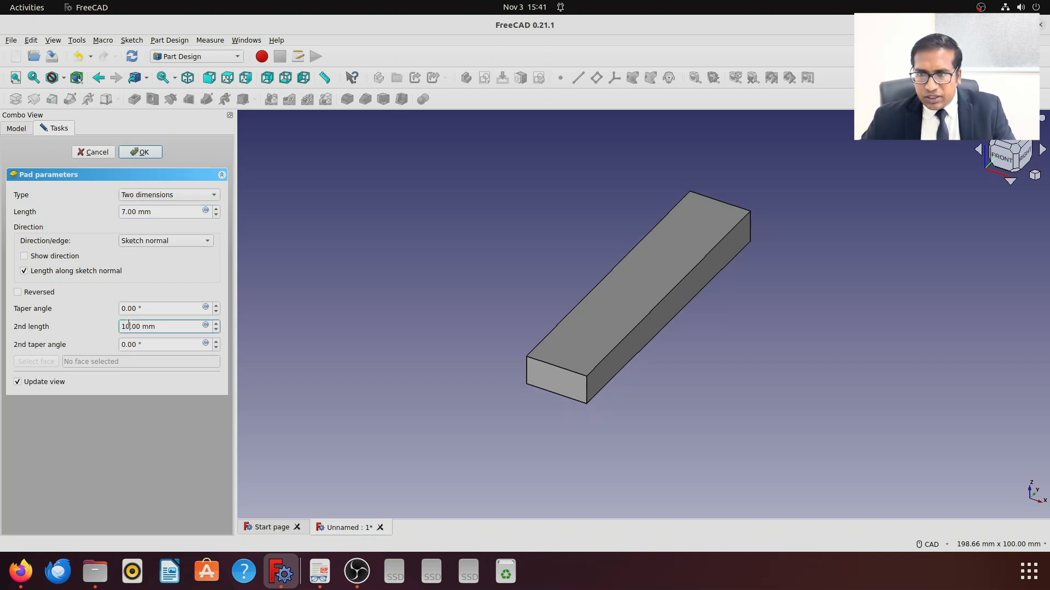
text(1)
key(Delete)
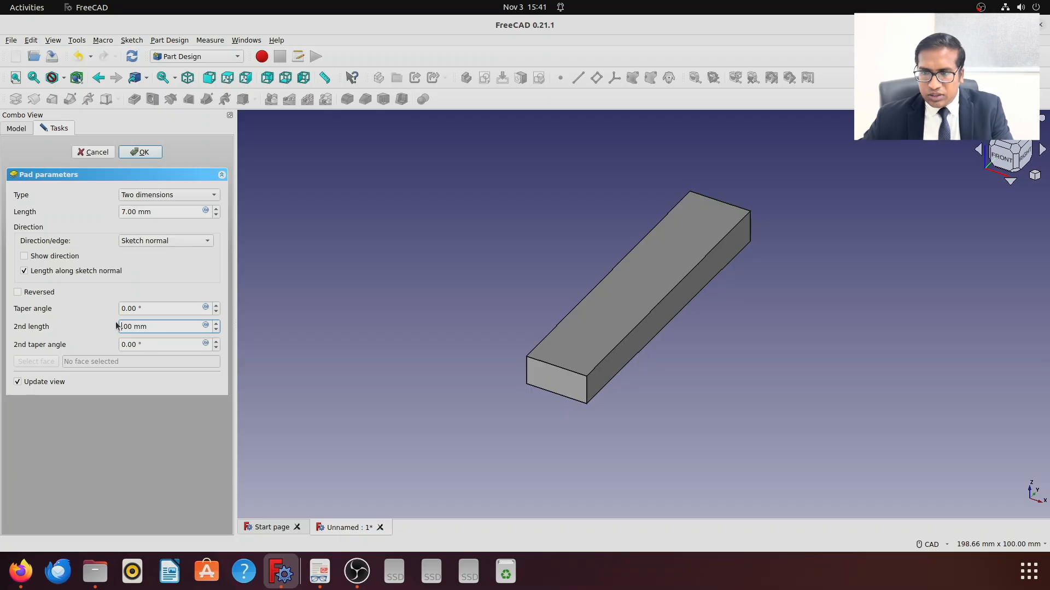
click(144, 153)
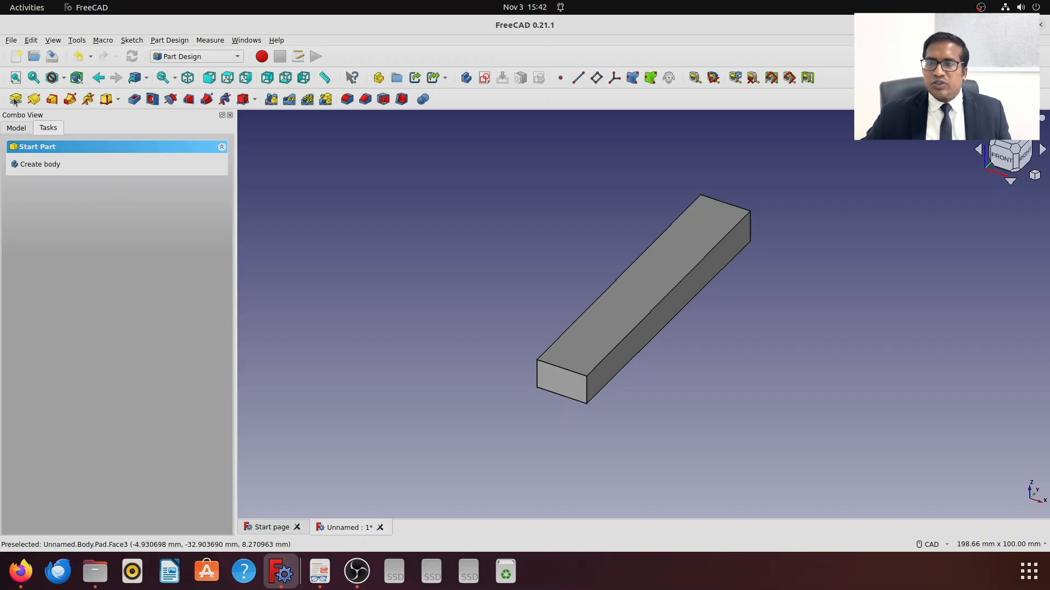
- Save the document as "taper key" in the Assembly folder and close it
click(11, 40)
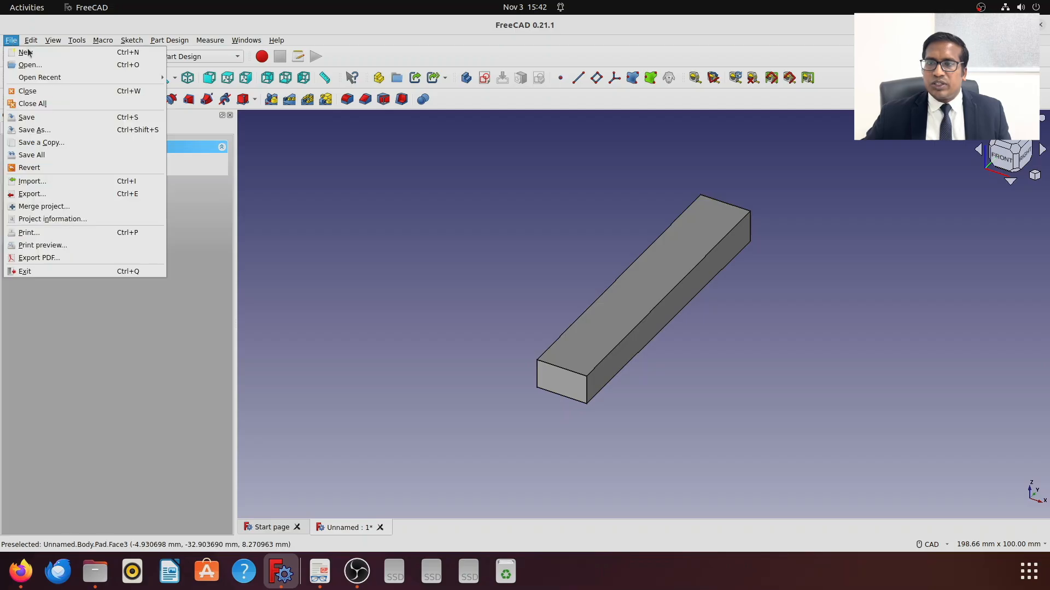
click(54, 130)
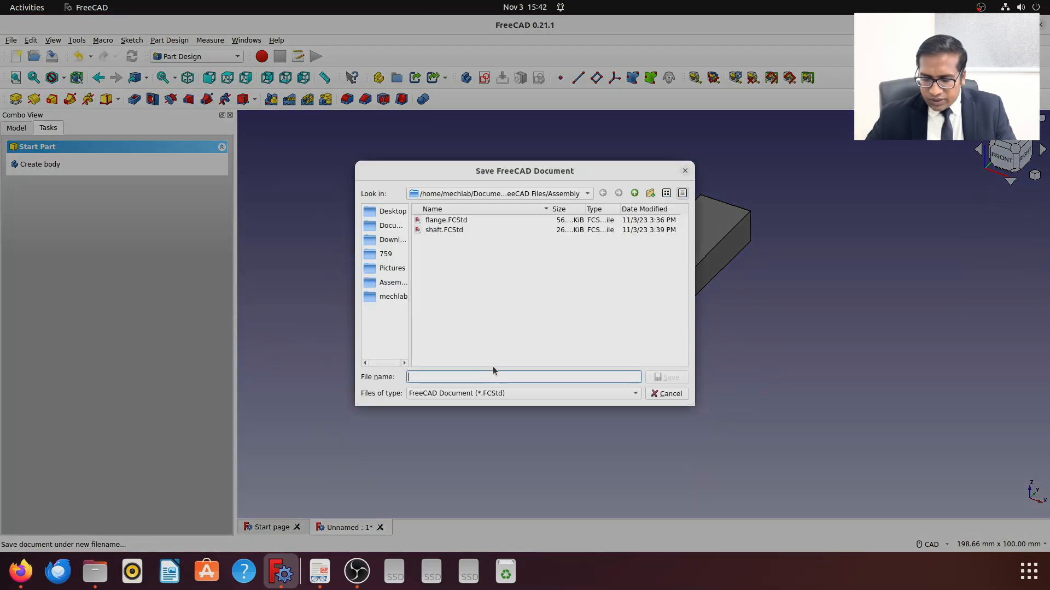
text(taper key)
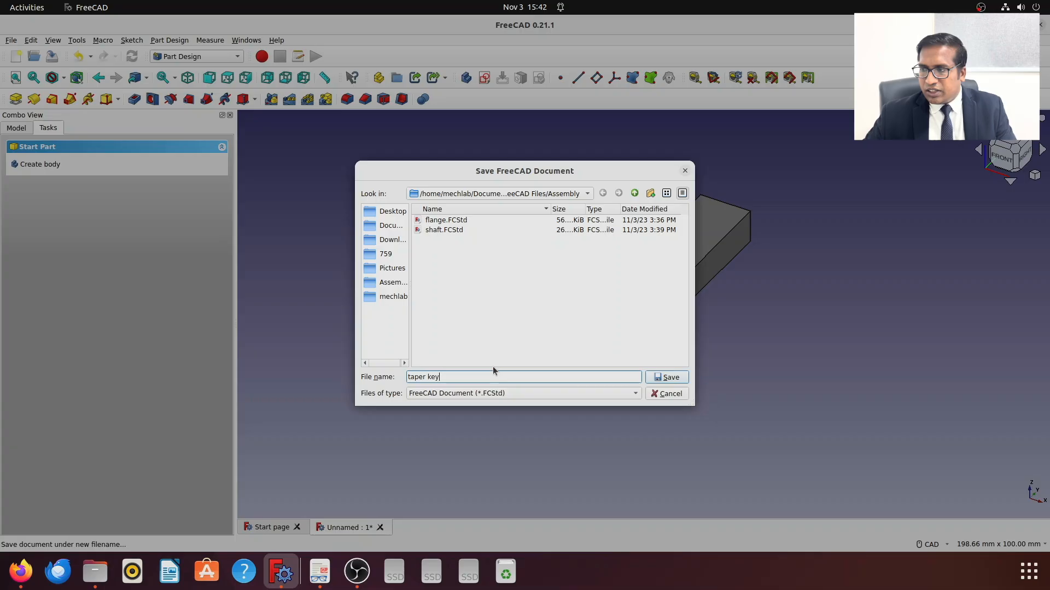
key(Return)
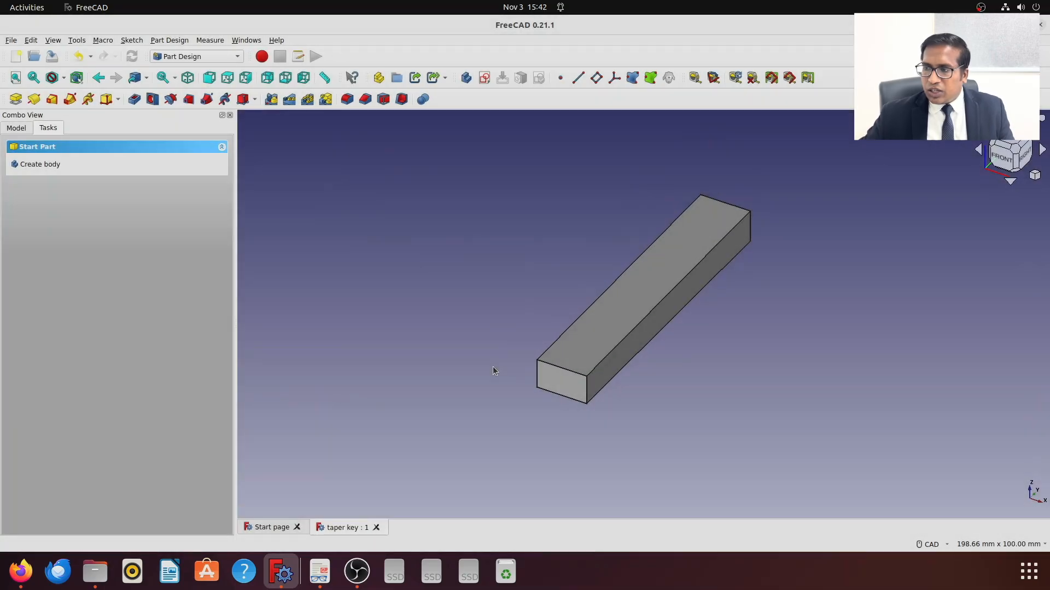
click(377, 528)
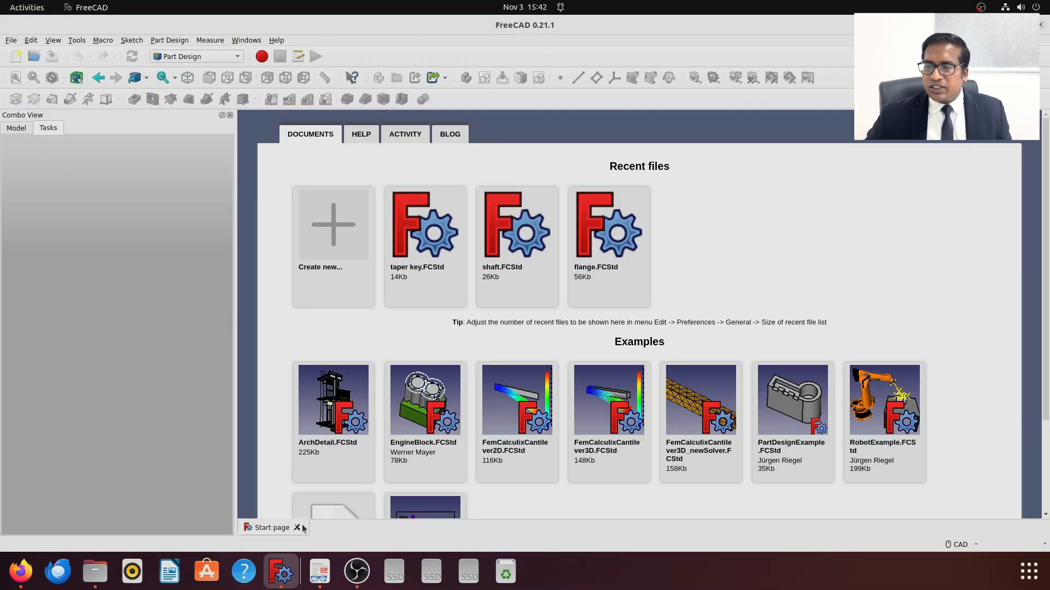
- Switch to the Fasteners workbench, create a new document and show its model tree
click(196, 56)
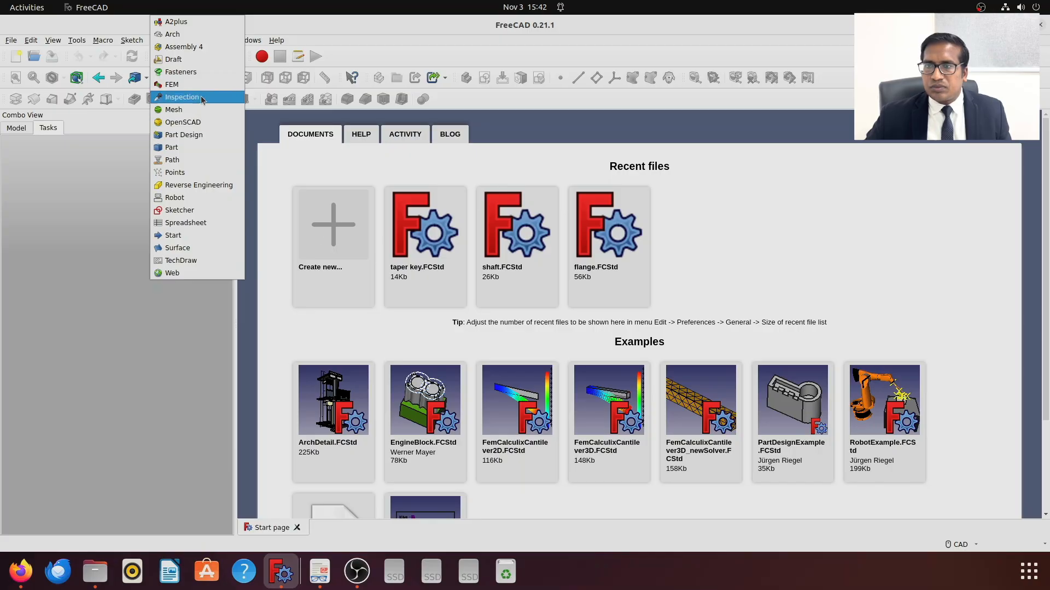
click(205, 73)
click(331, 225)
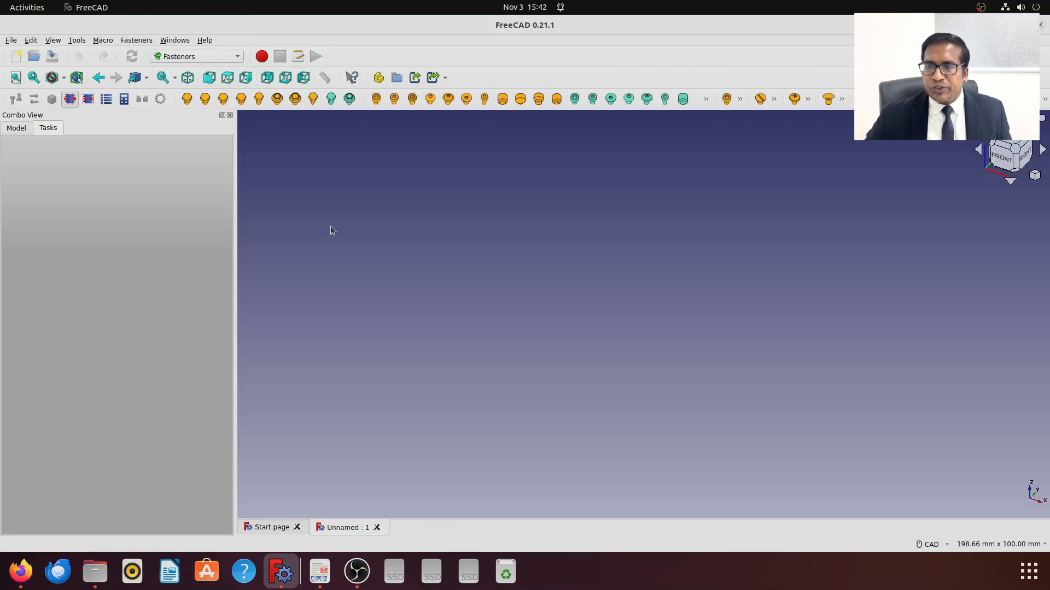
click(14, 129)
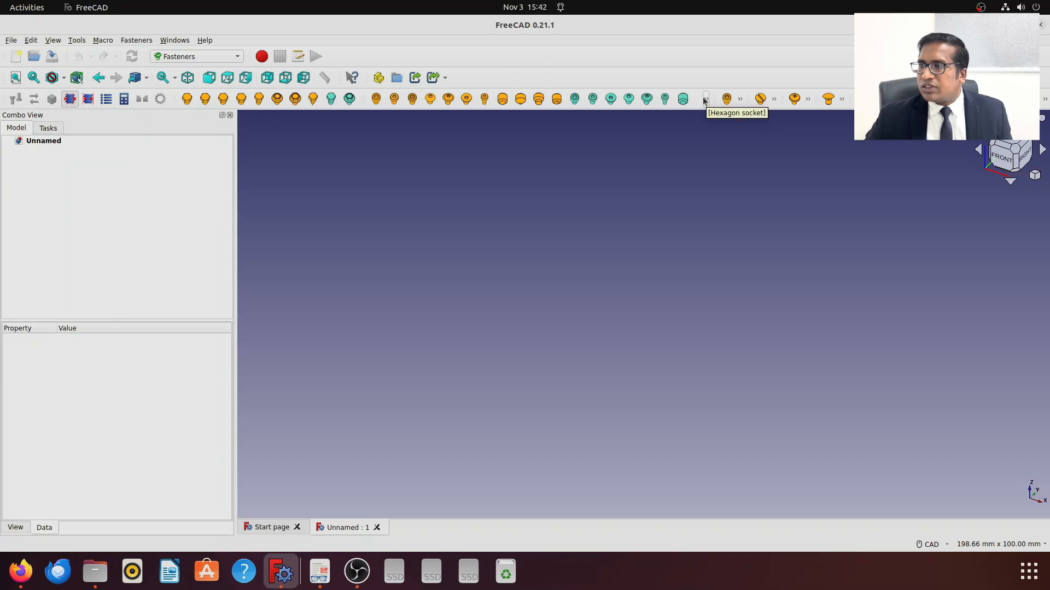
- Rearrange the collapsed fastener toolbars onto two additional rows so the individual screw, nut, washer and ring commands are fully accessible
drag(718, 99, 11, 118)
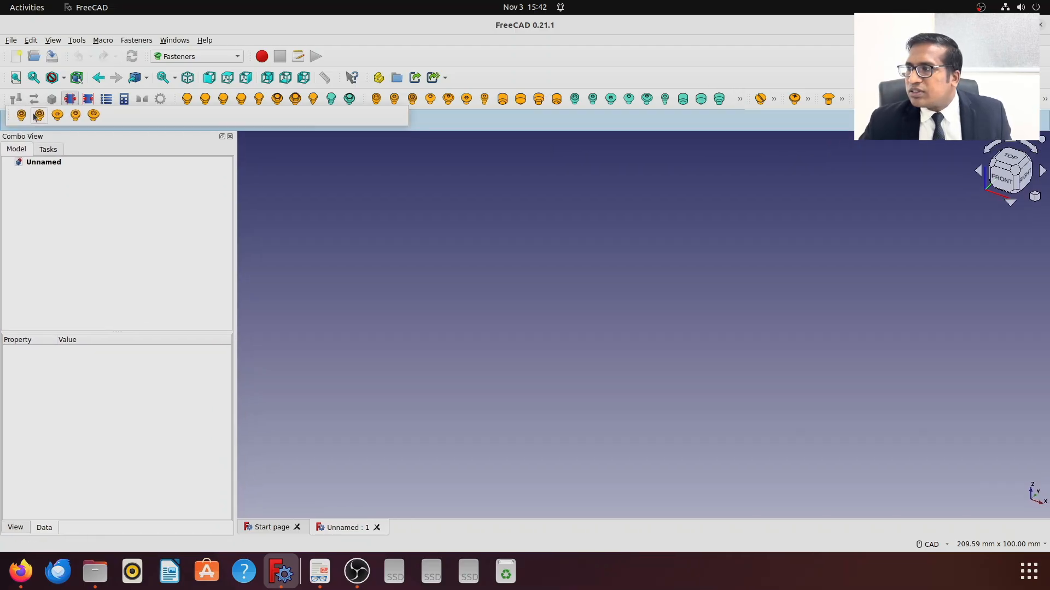
drag(751, 98, 682, 120)
drag(779, 98, 656, 120)
drag(815, 99, 765, 120)
drag(851, 99, 787, 141)
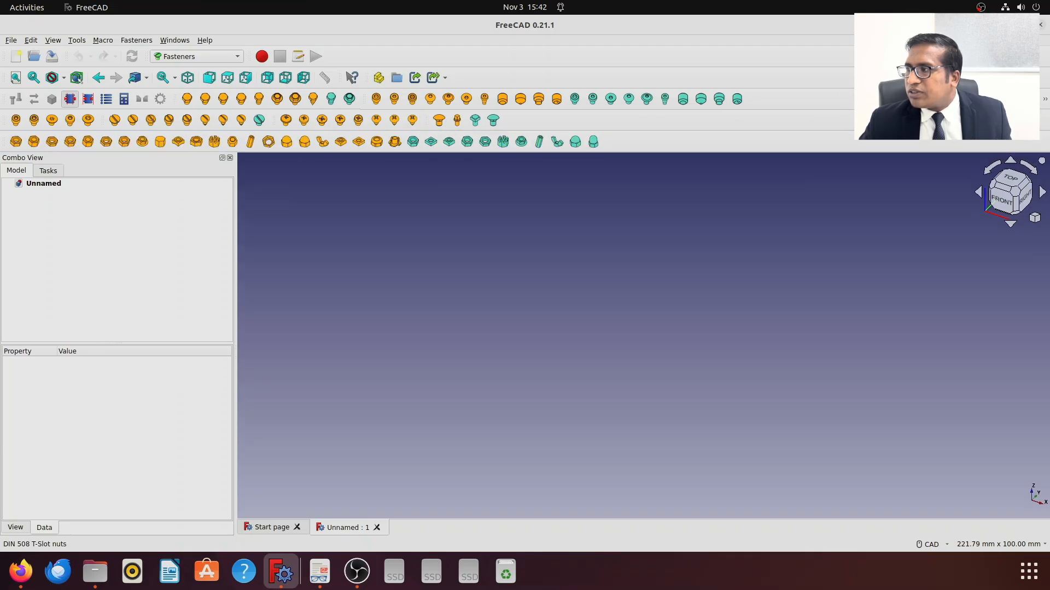
drag(887, 99, 814, 142)
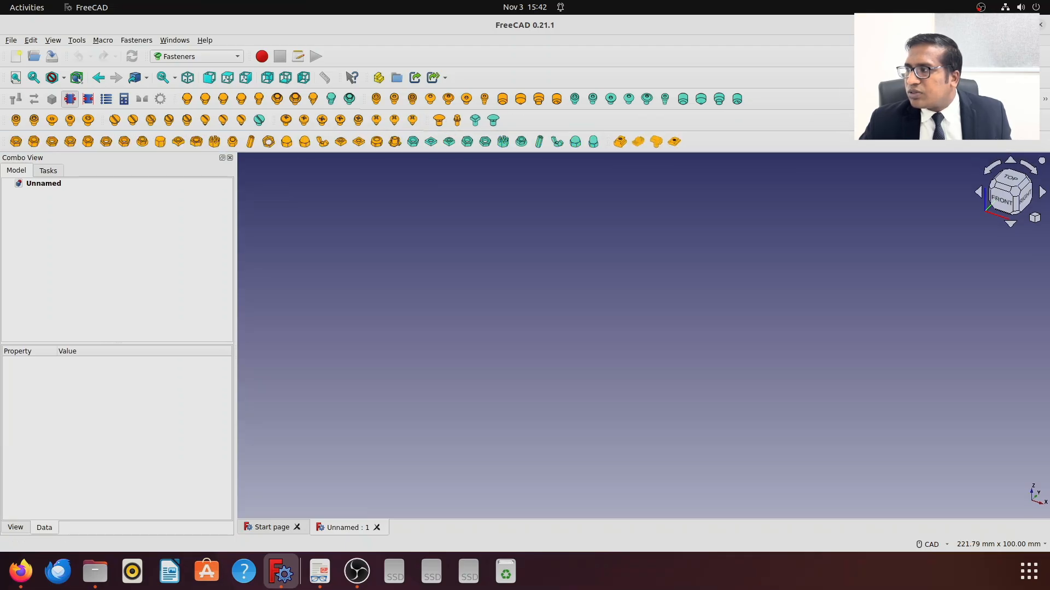
drag(924, 99, 760, 121)
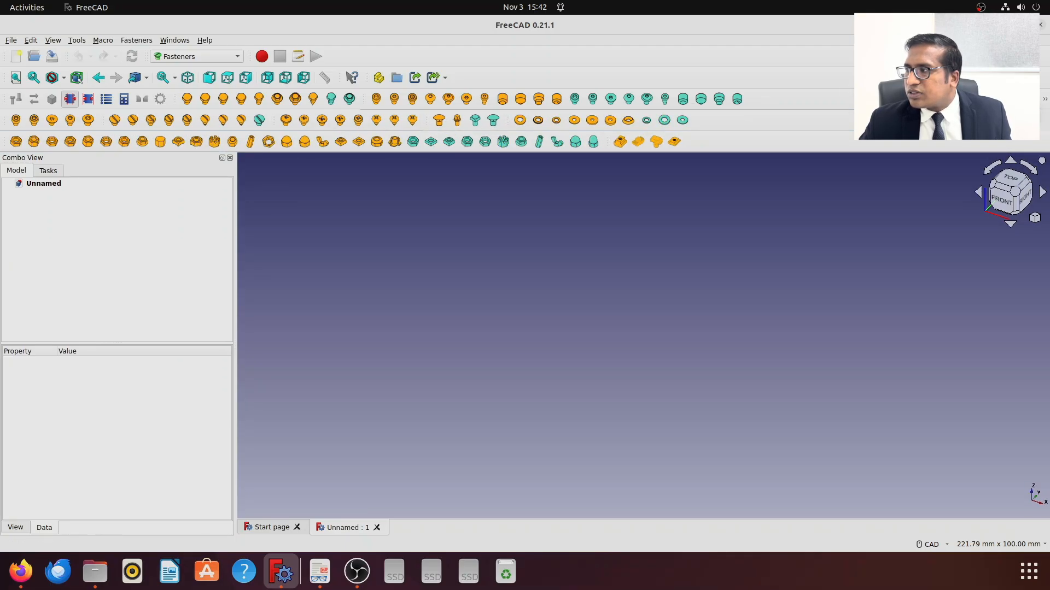
drag(978, 99, 842, 123)
drag(1041, 100, 922, 139)
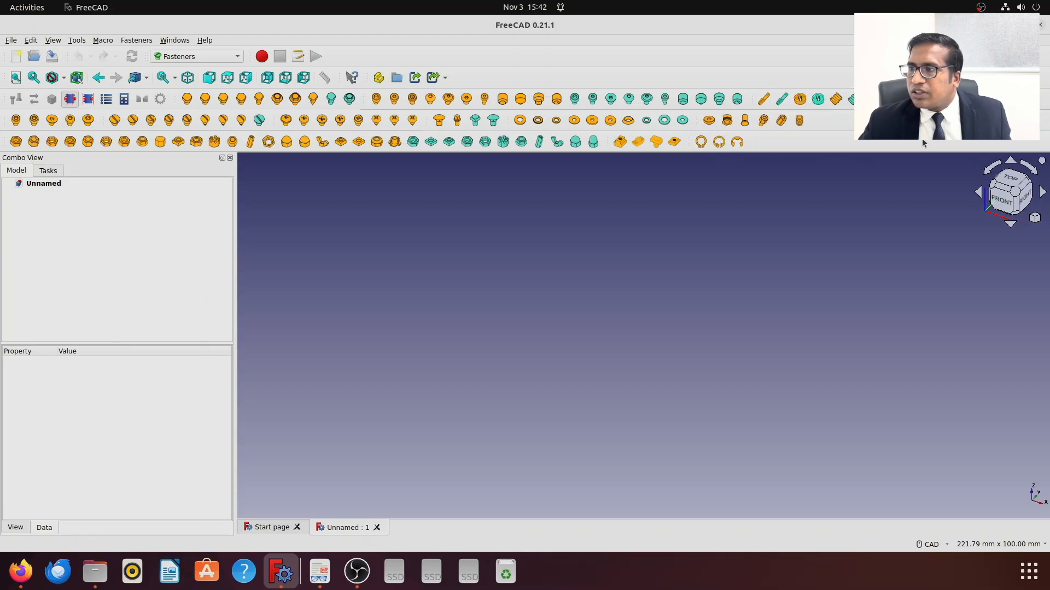
- Insert an ISO4017 hex head screw and check the hex bolt's dimensions on the coupling drawing in Document Viewer
click(225, 101)
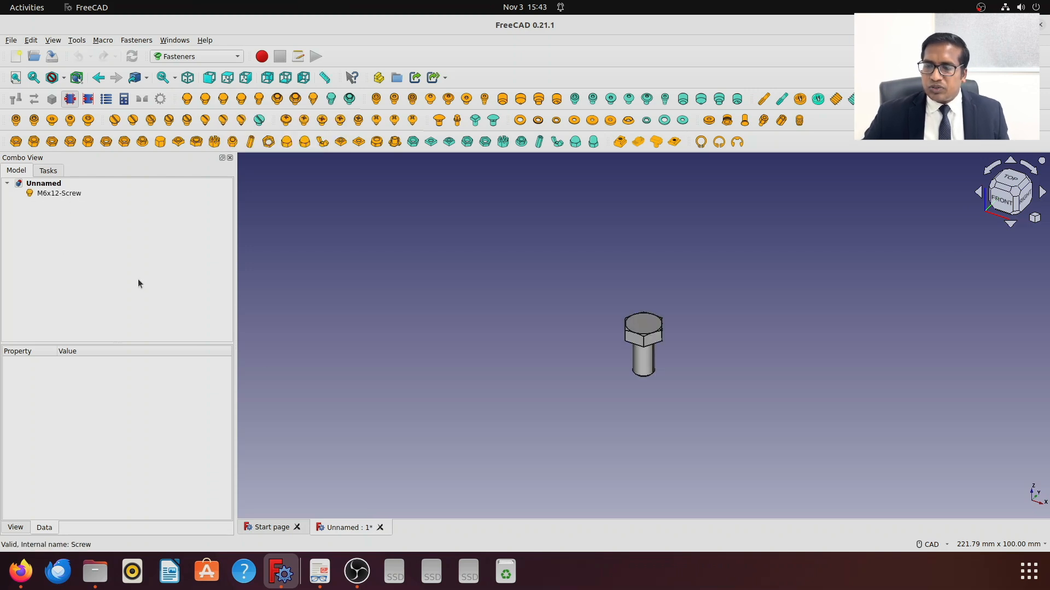
click(319, 572)
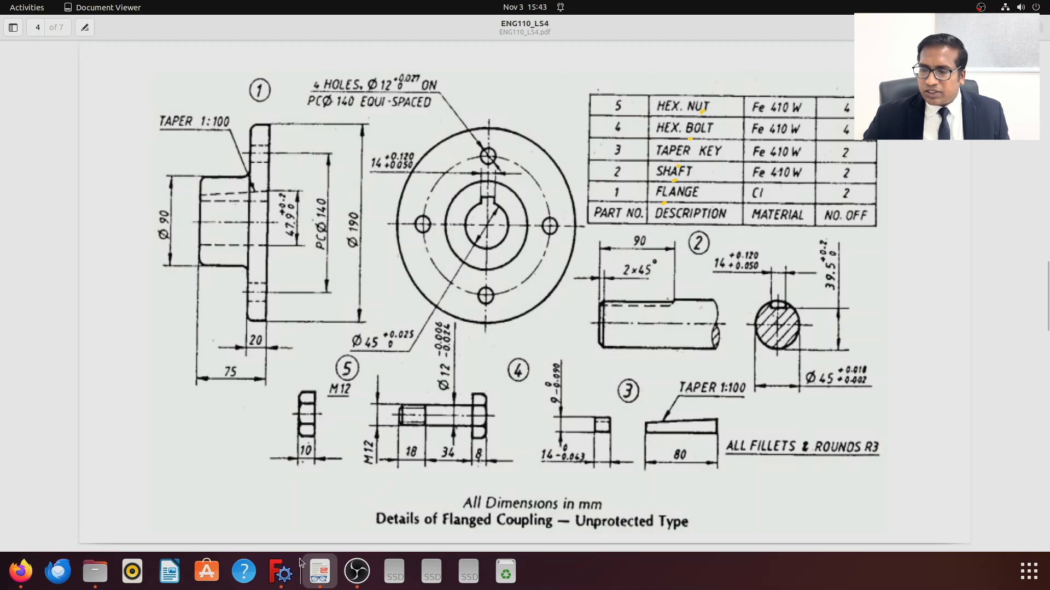
click(283, 572)
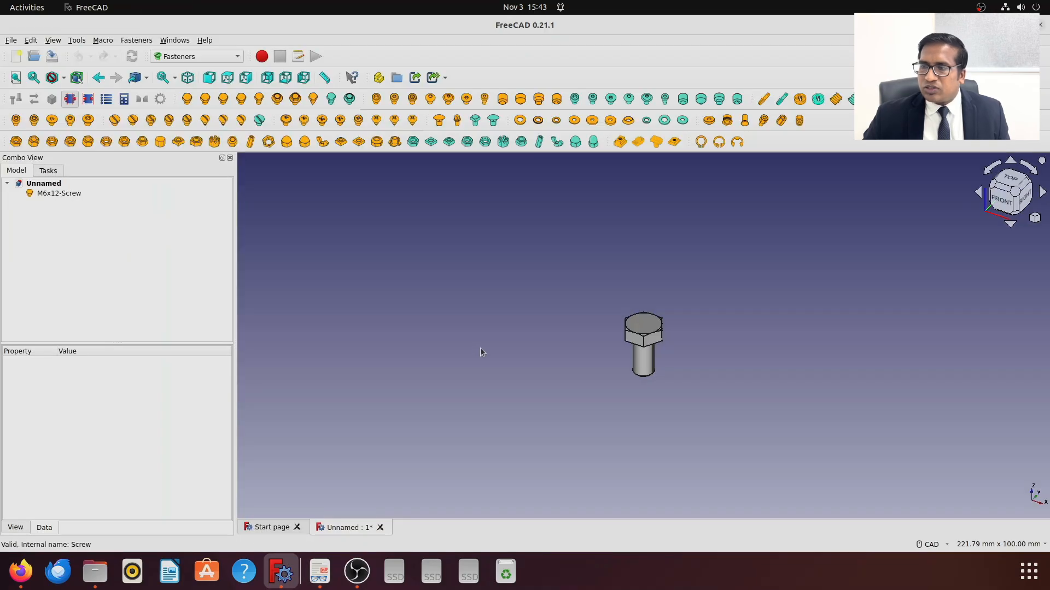
- Set the inserted hex head screw's diameter to M12
click(57, 195)
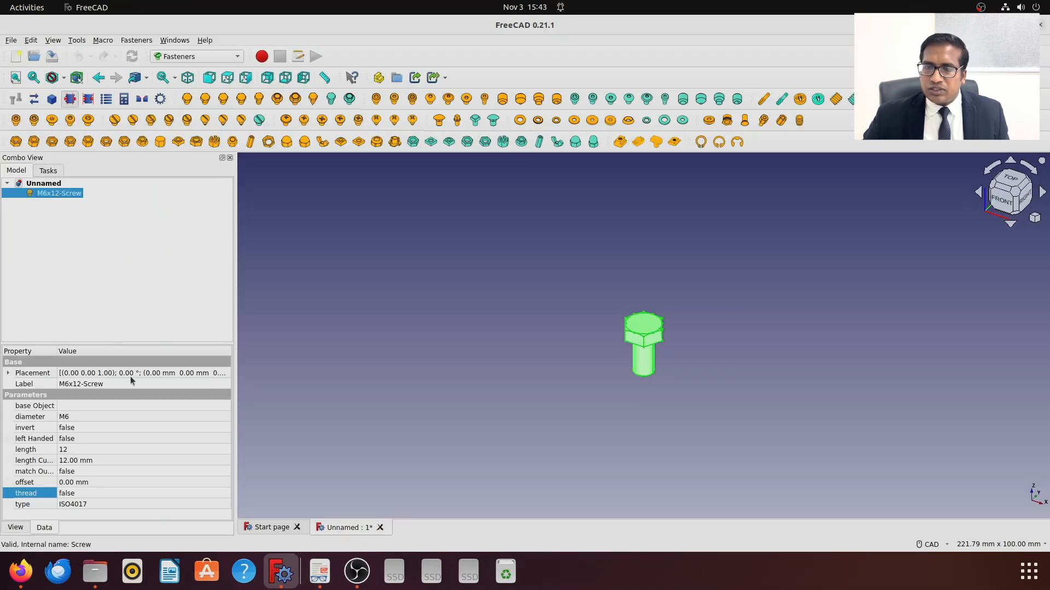
click(131, 417)
click(140, 417)
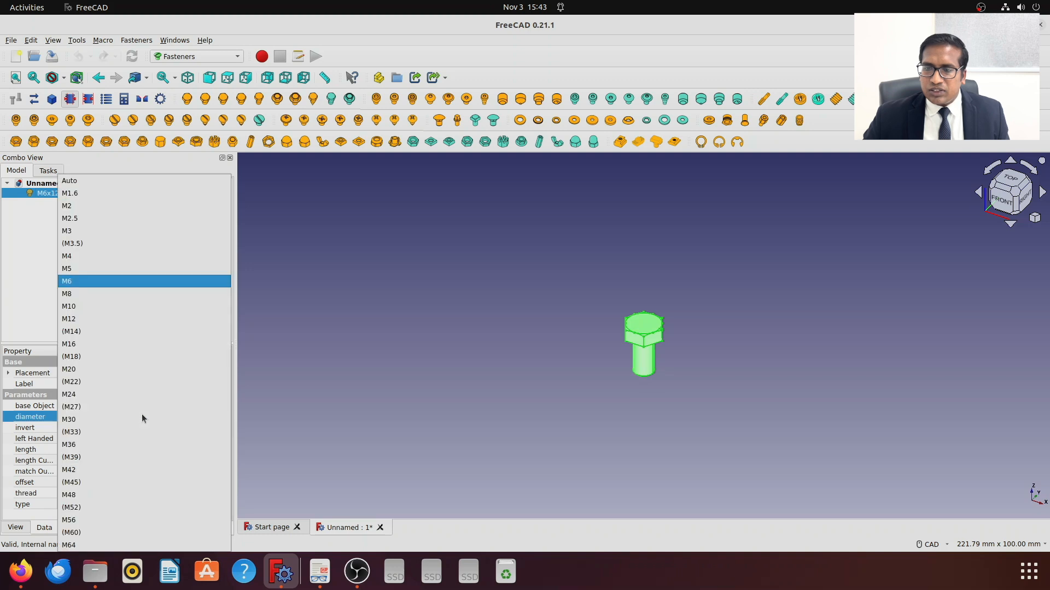
click(129, 315)
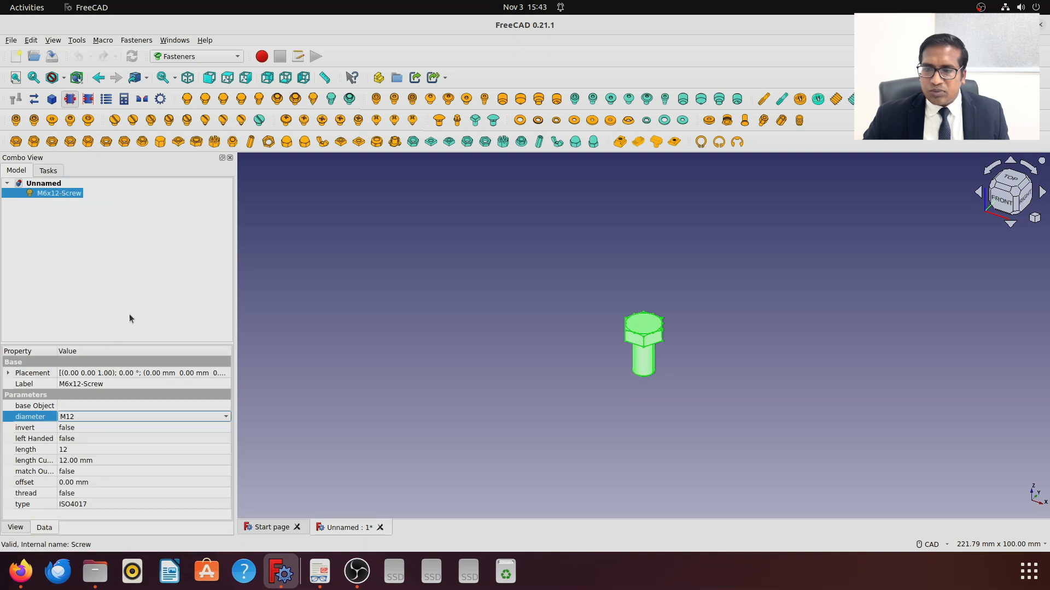
- Set the M12 screw's custom length to 52 mm, consulting the bolt dimensions on the coupling drawing in Document Viewer
click(130, 448)
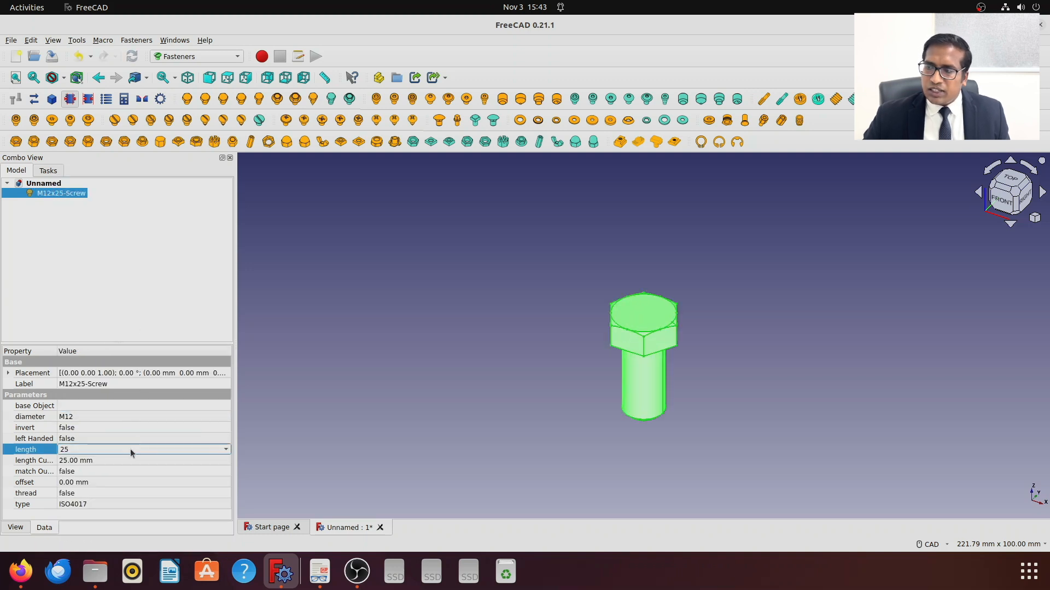
click(319, 572)
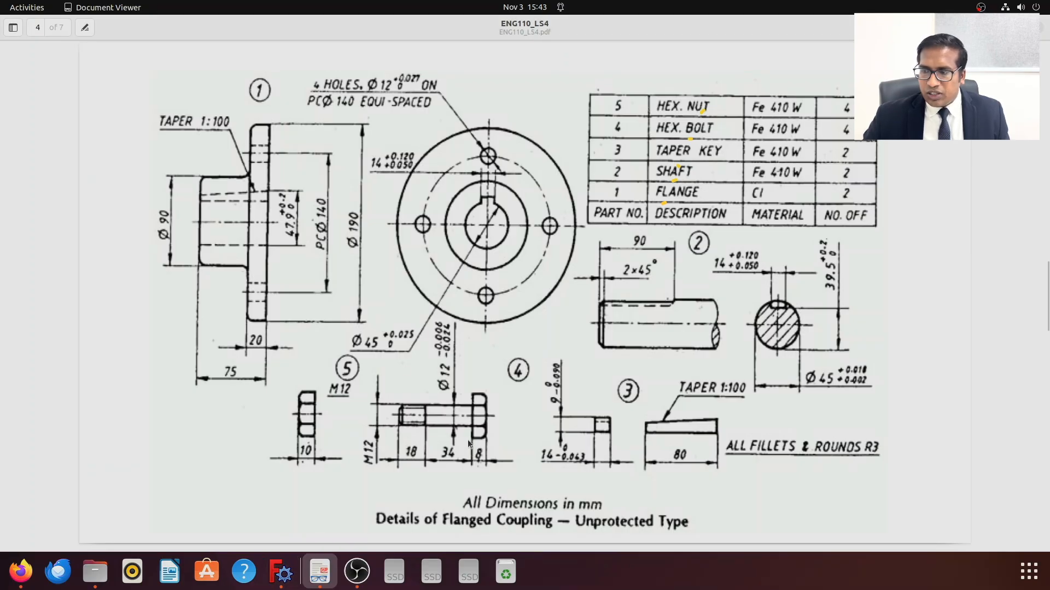
click(281, 571)
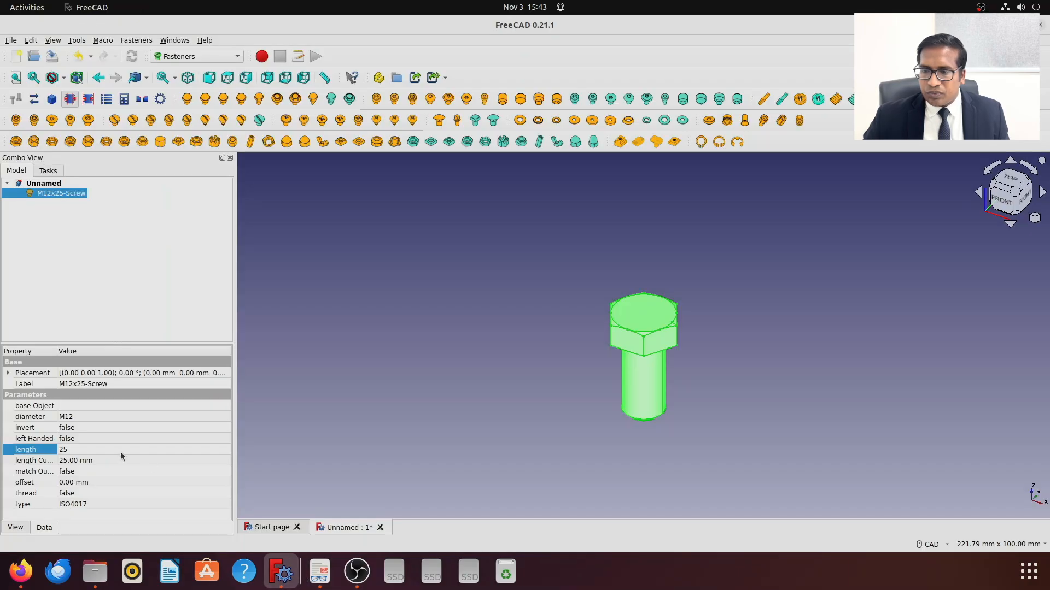
click(67, 461)
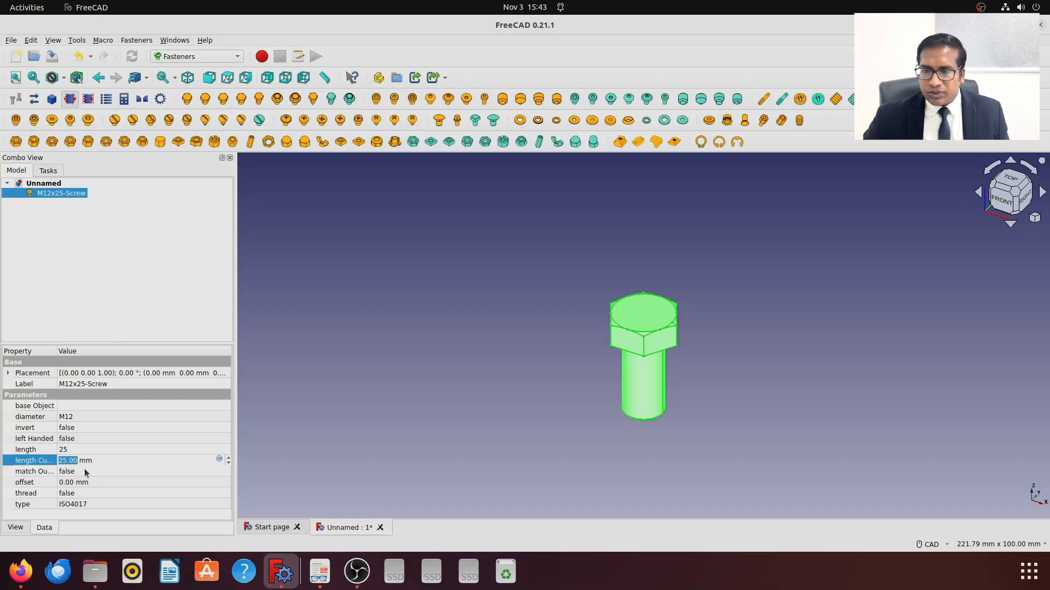
text(52)
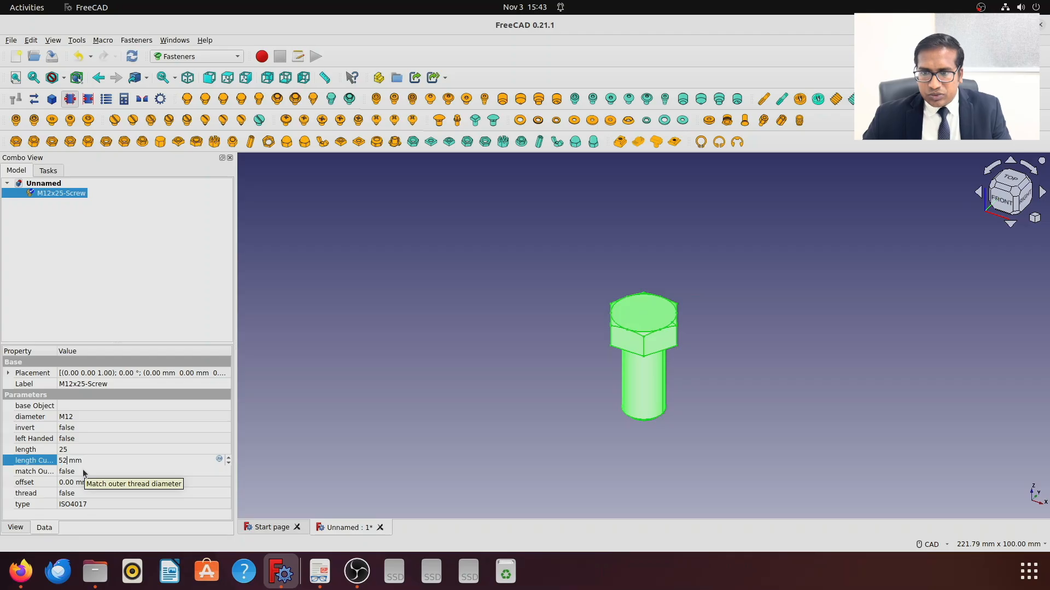
click(83, 469)
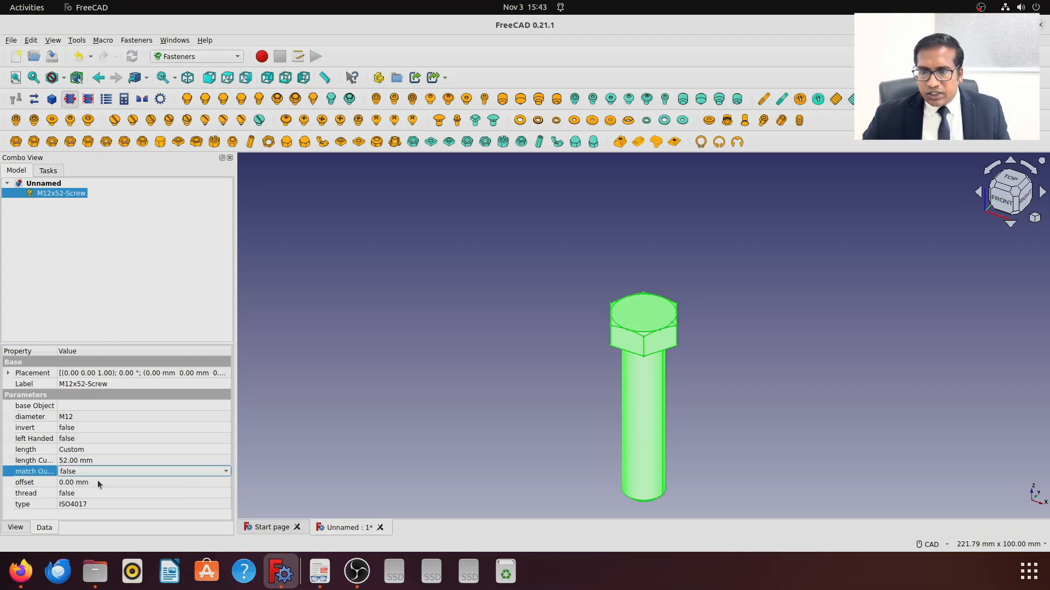
- Turn on the modelled thread for the M12 hex head screw
click(97, 481)
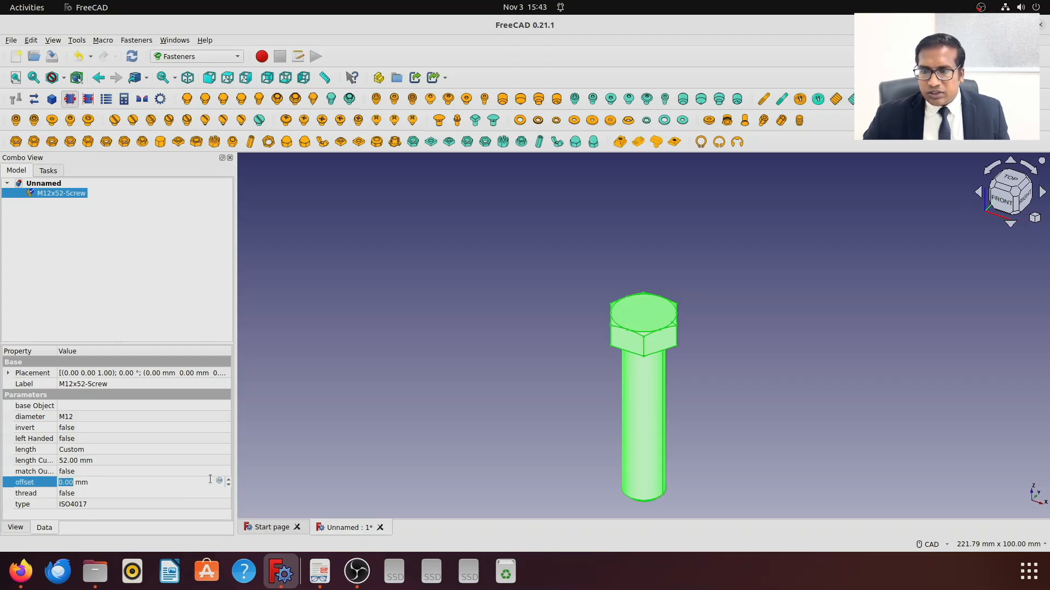
click(99, 495)
click(100, 495)
click(103, 504)
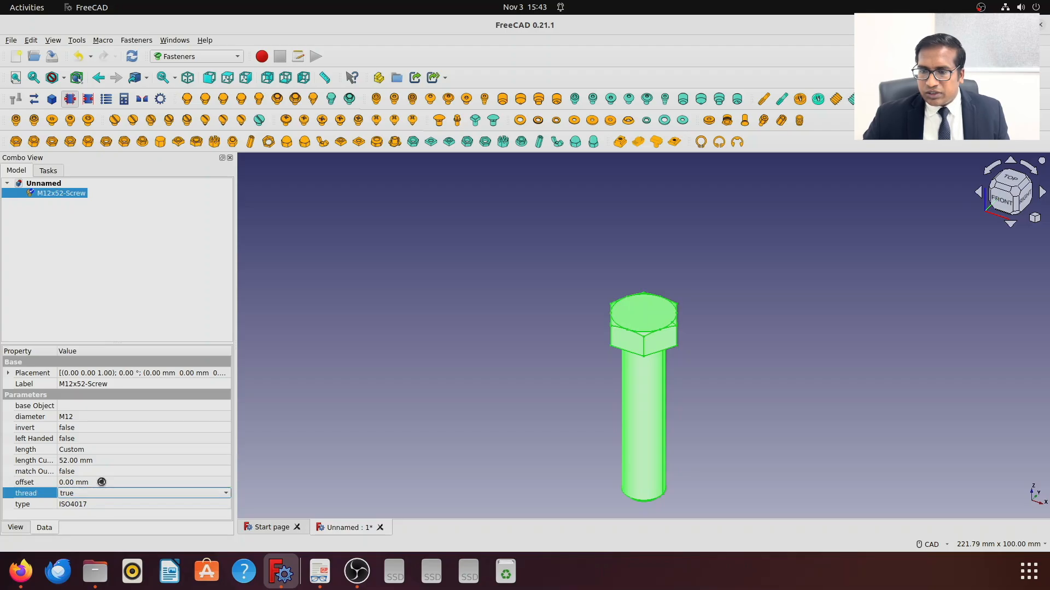
- Set the screw's offset to 34 mm, checking the unthreaded shank length on the coupling drawing
click(100, 481)
click(101, 481)
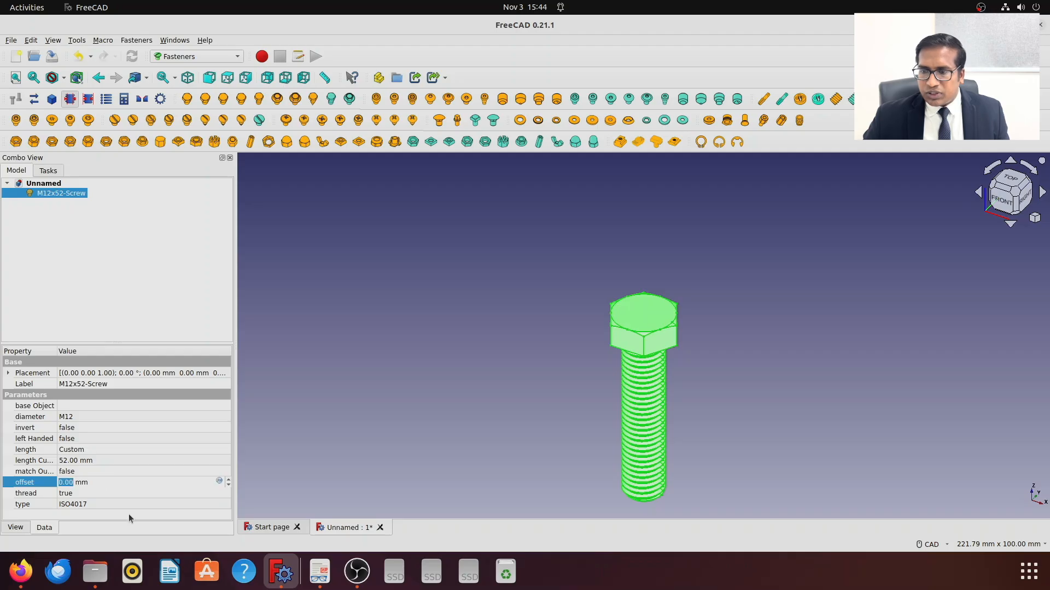
click(320, 571)
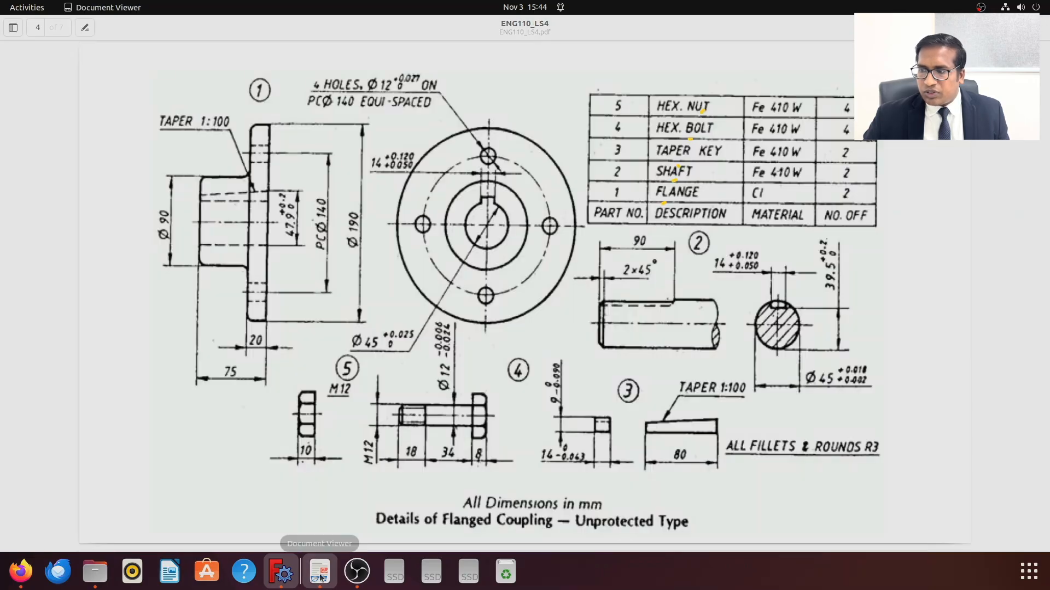
click(281, 571)
click(71, 482)
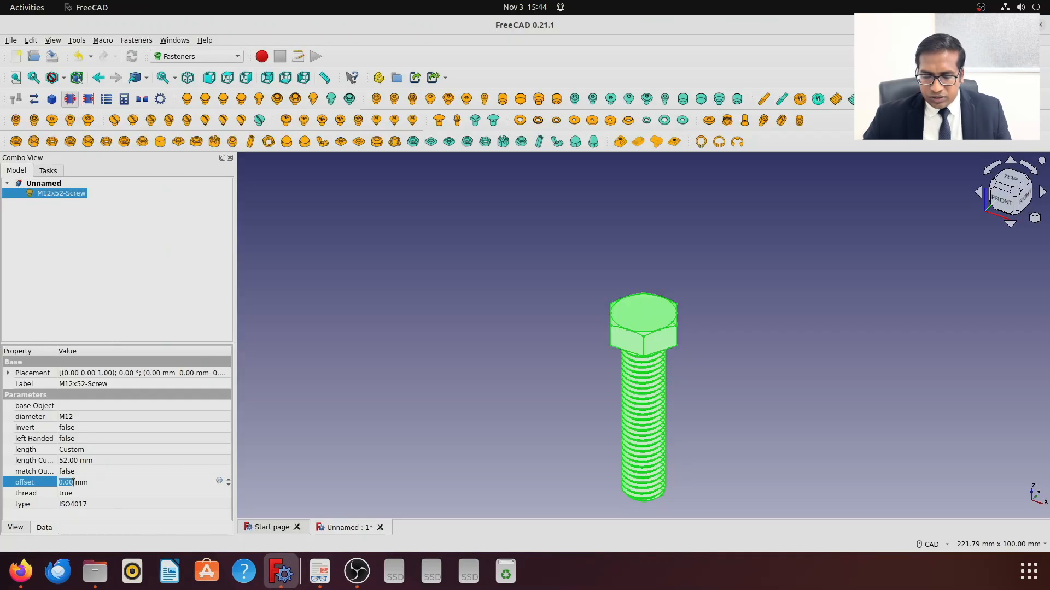
text(34)
click(77, 492)
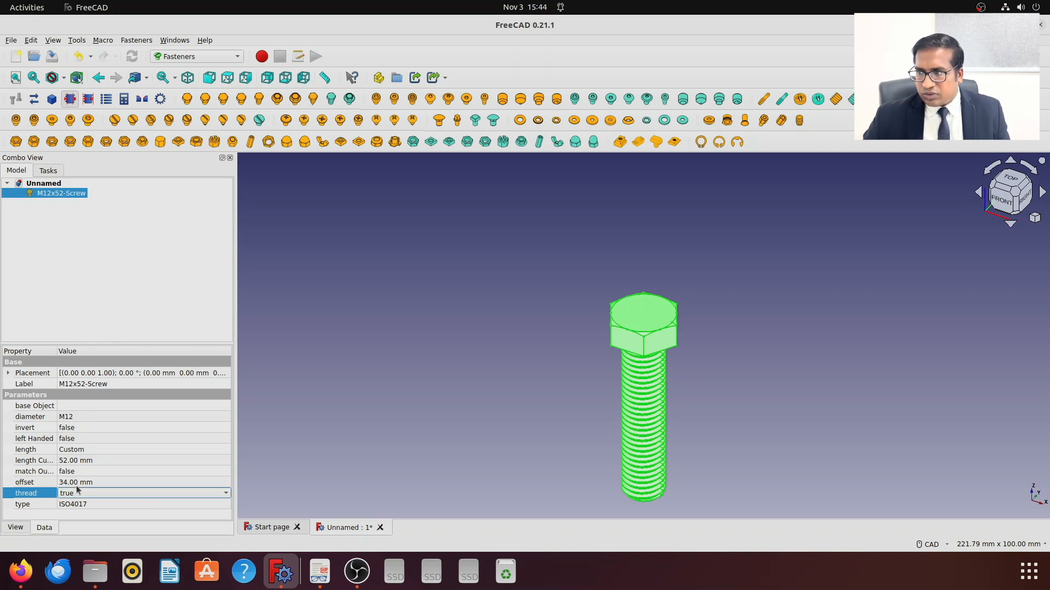
click(516, 443)
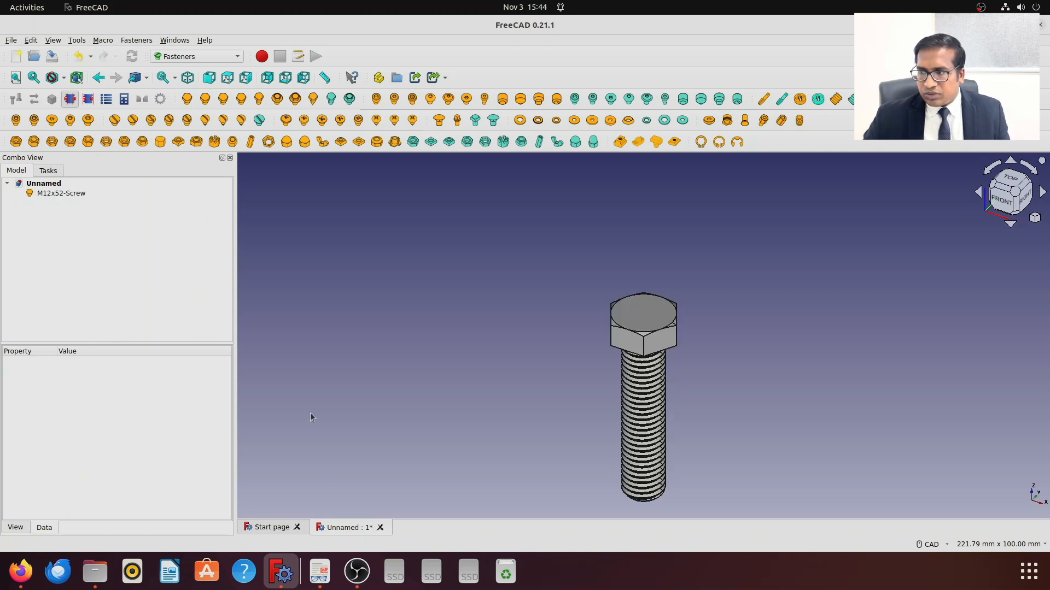
- Keep the screw's outer thread matching at false and change its type to ISO4014
click(66, 194)
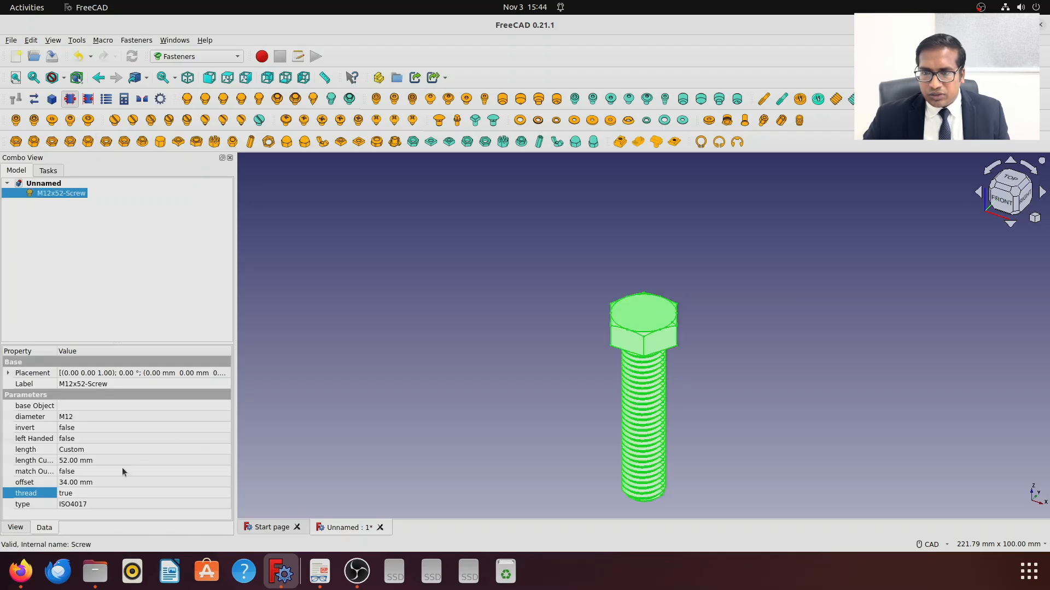
click(81, 472)
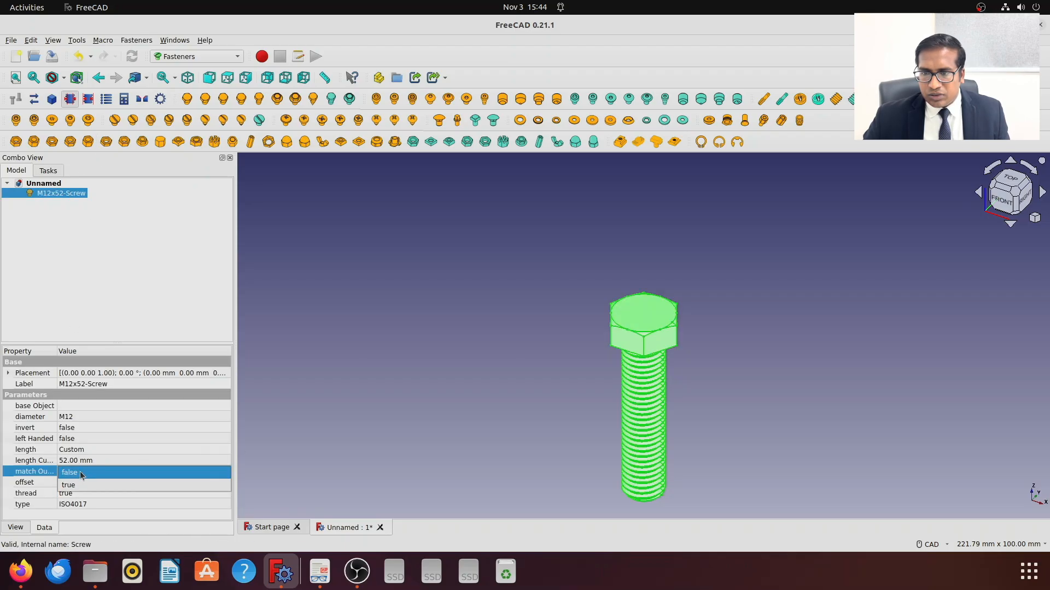
click(82, 472)
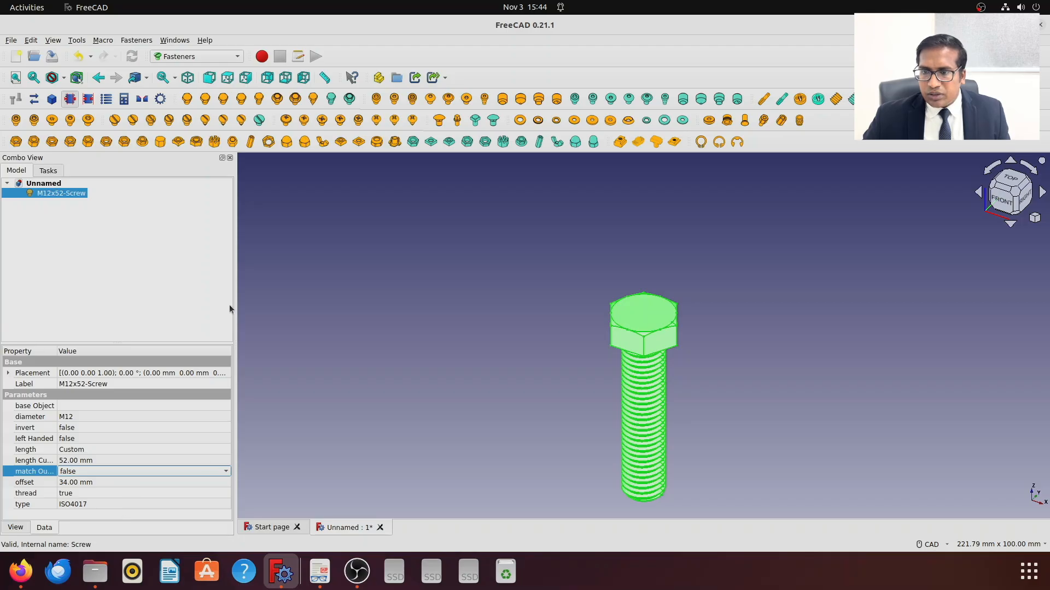
click(107, 504)
click(116, 504)
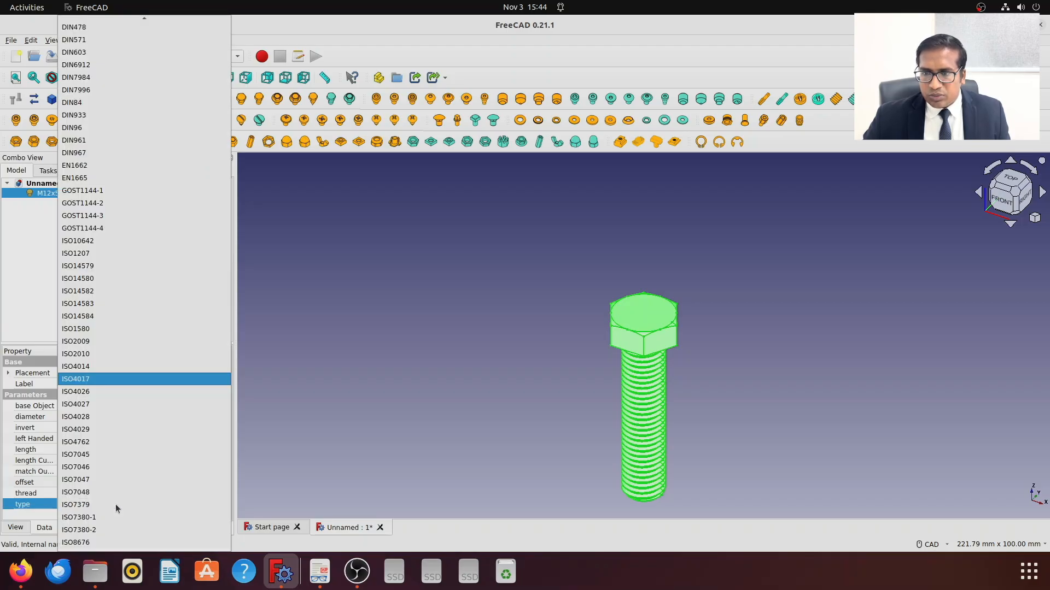
click(126, 367)
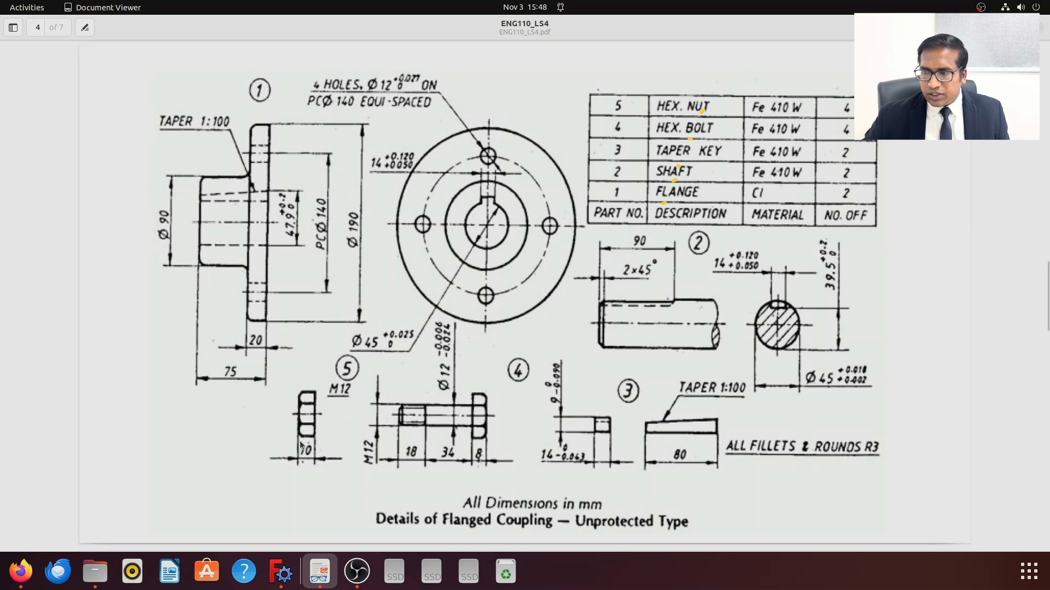
- Return to FreeCAD from the drawing, close the bolt document and create a new document
click(281, 572)
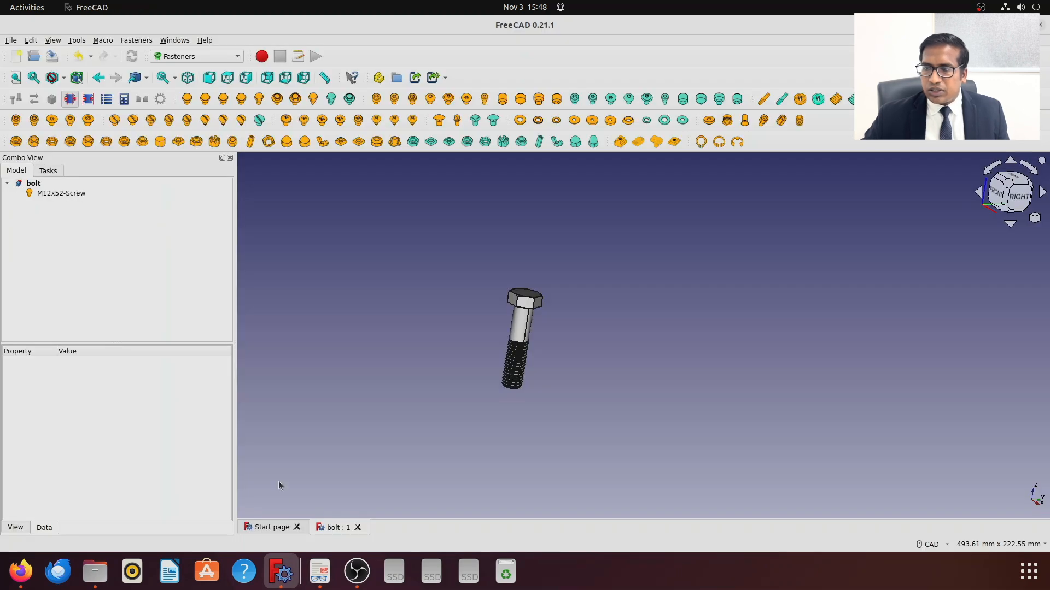
click(358, 527)
click(332, 276)
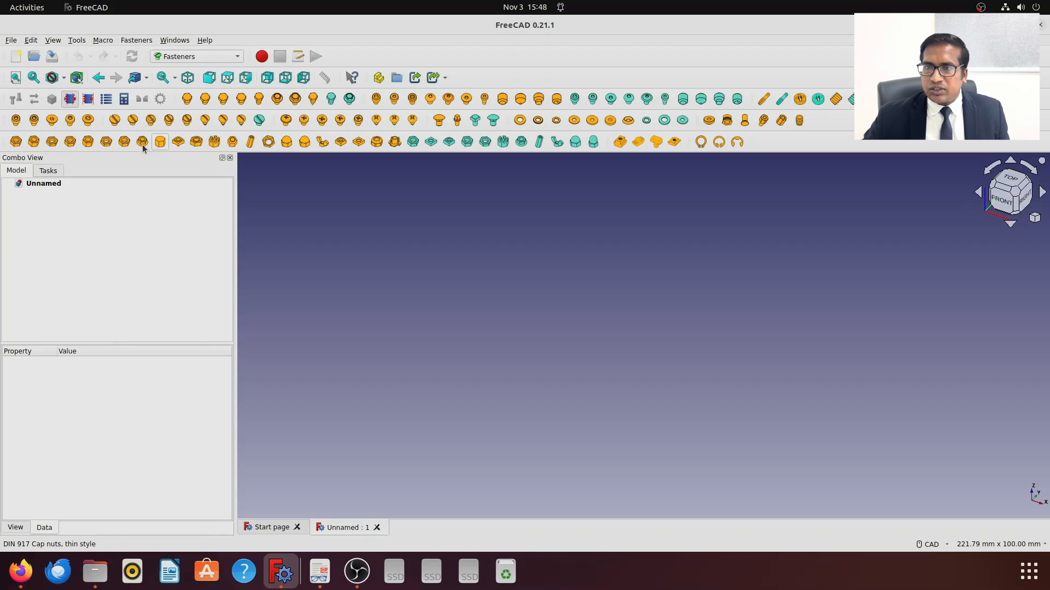
- Insert an ISO4032 hex nut and set its diameter to M12
click(22, 143)
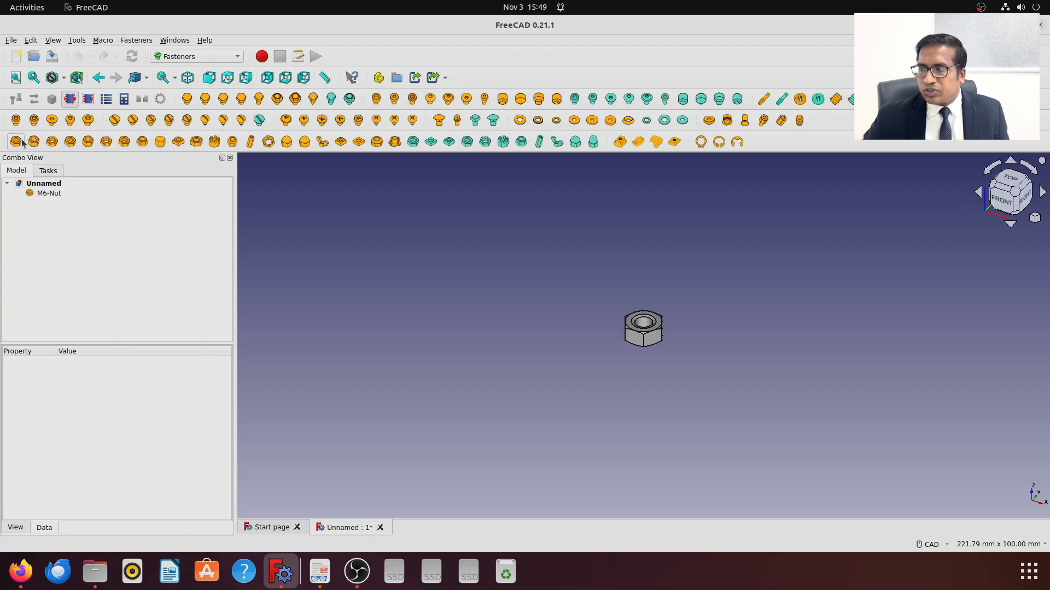
scroll(692, 304, up, 5)
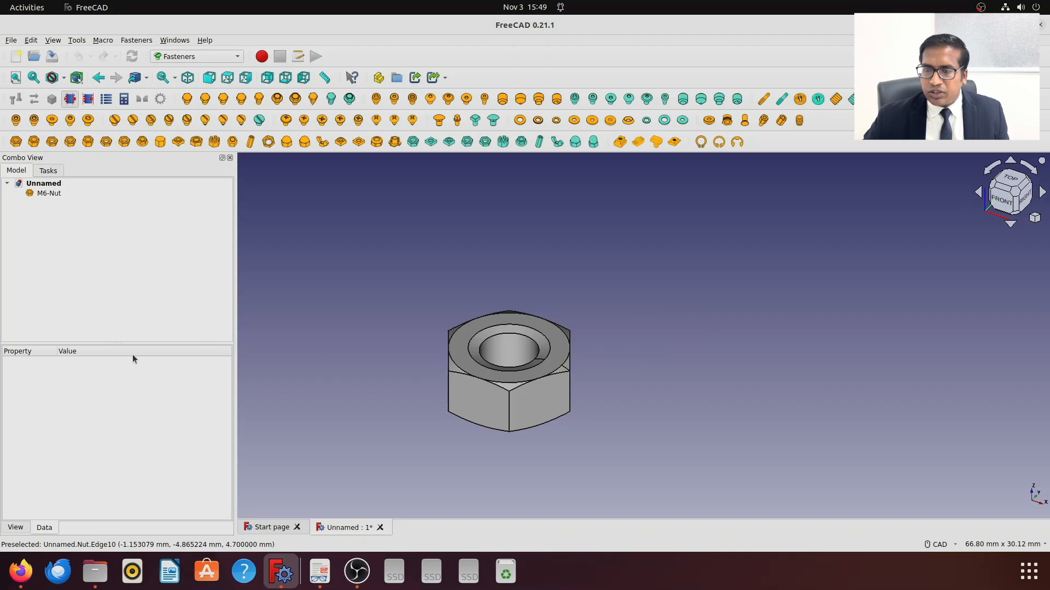
right_click(50, 193)
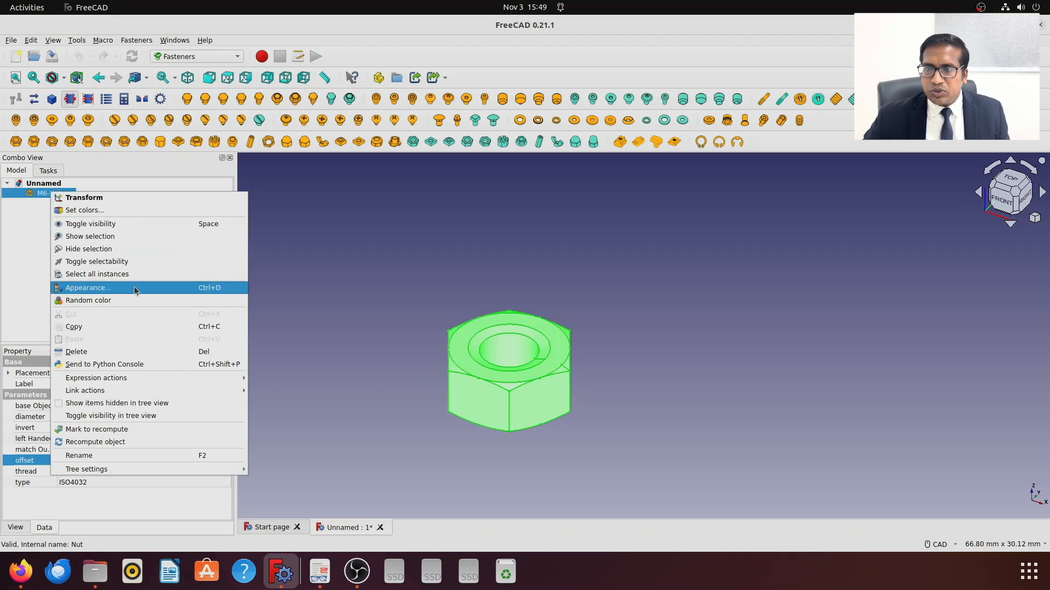
click(24, 319)
click(81, 418)
click(89, 416)
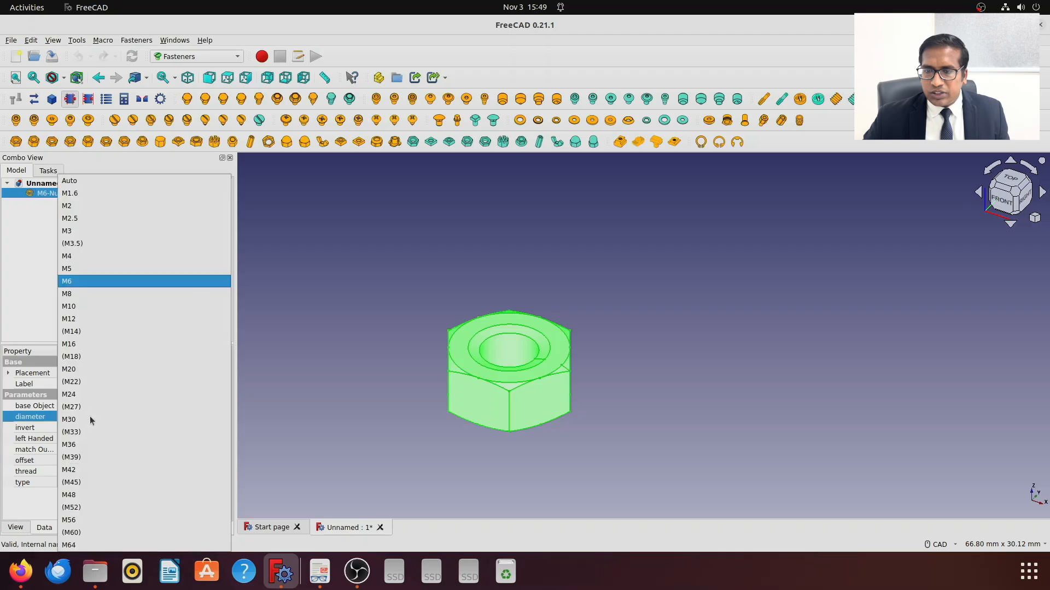
click(108, 319)
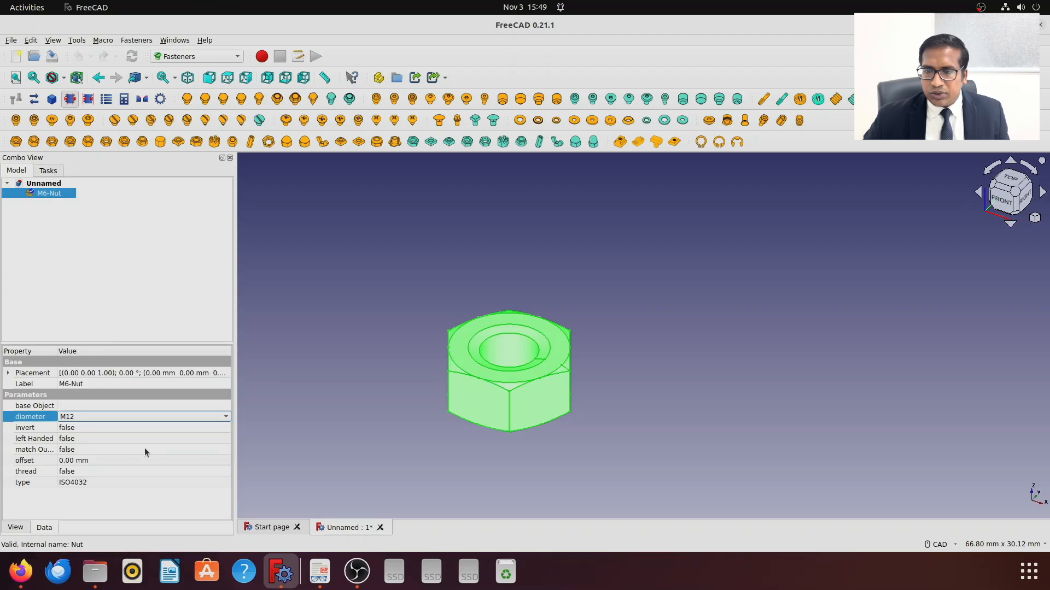
- Turn on the modelled thread for the M12 nut
click(88, 470)
click(94, 472)
click(103, 481)
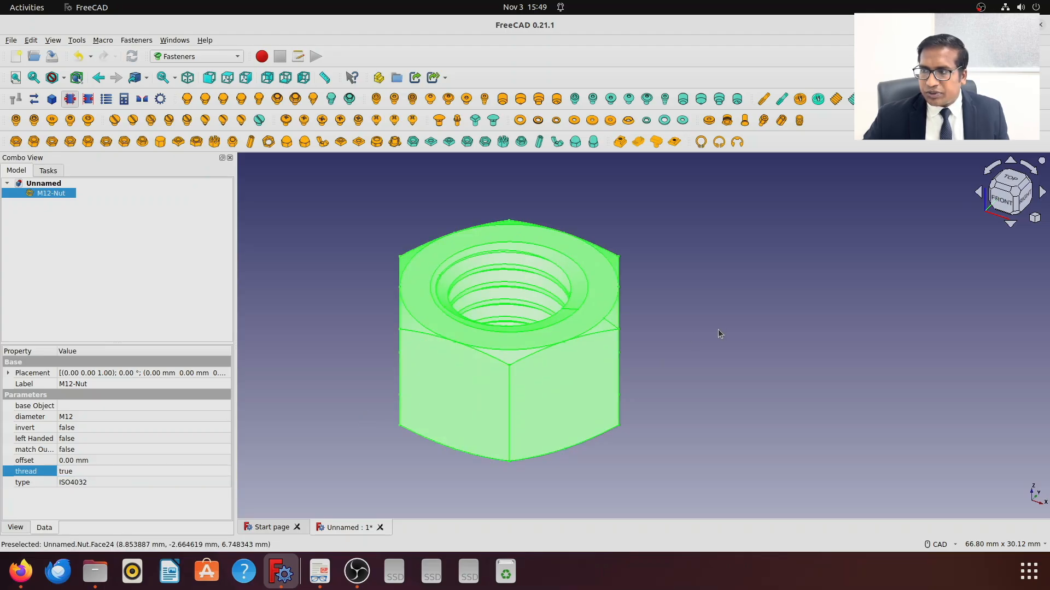
right_click(688, 350)
click(660, 329)
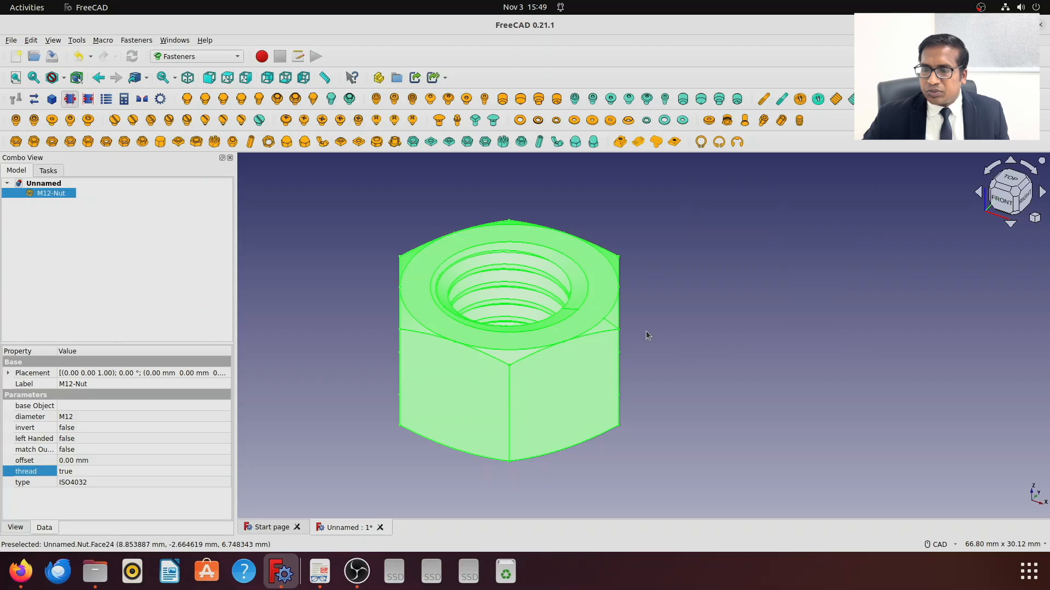
- Save the nut document under the file name nut in the Assembly folder
click(98, 222)
click(11, 41)
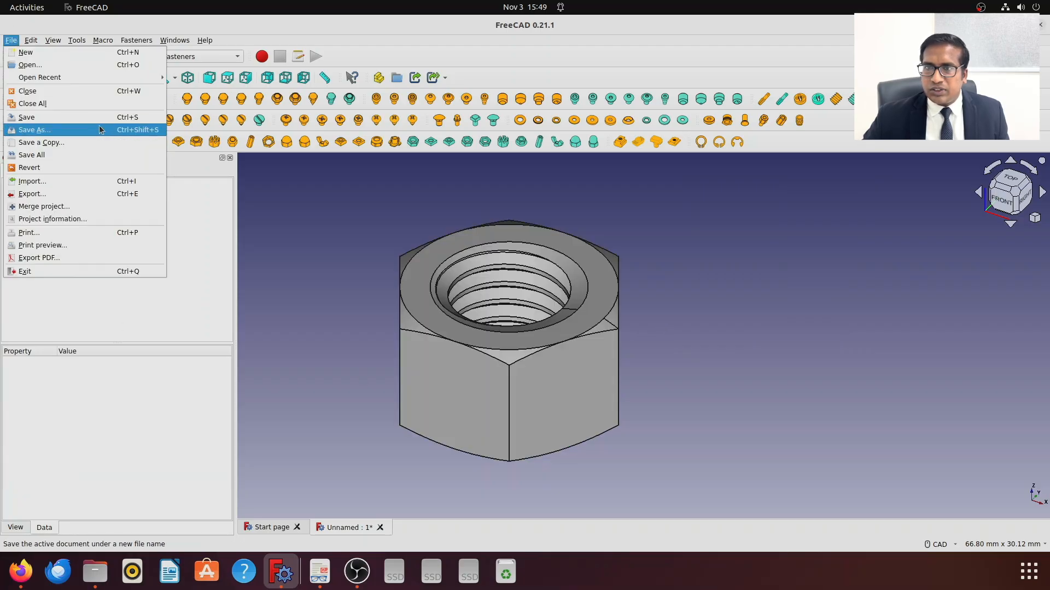
click(95, 129)
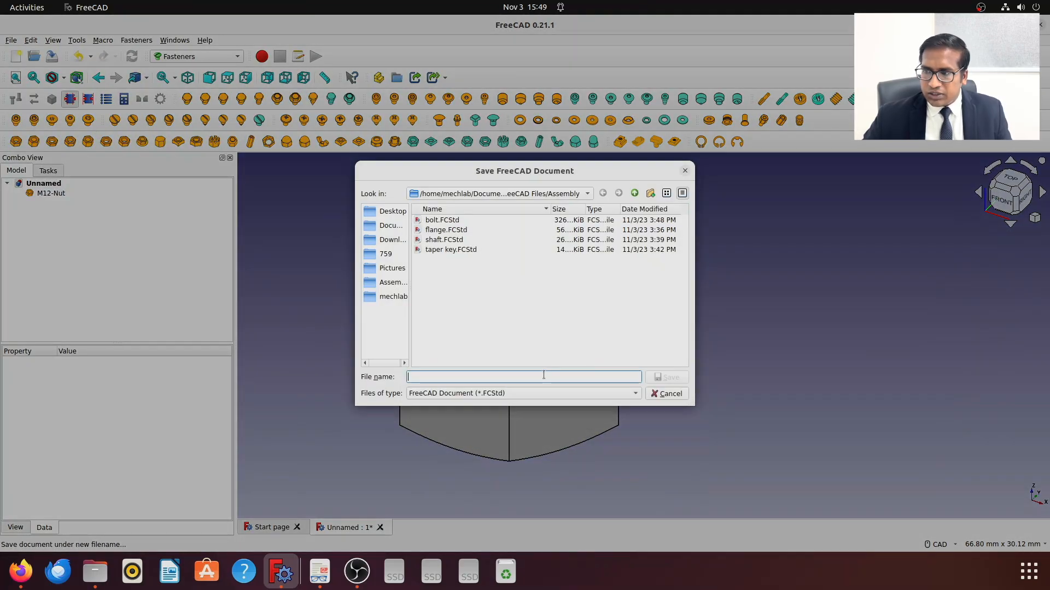
text(nut)
key(Return)
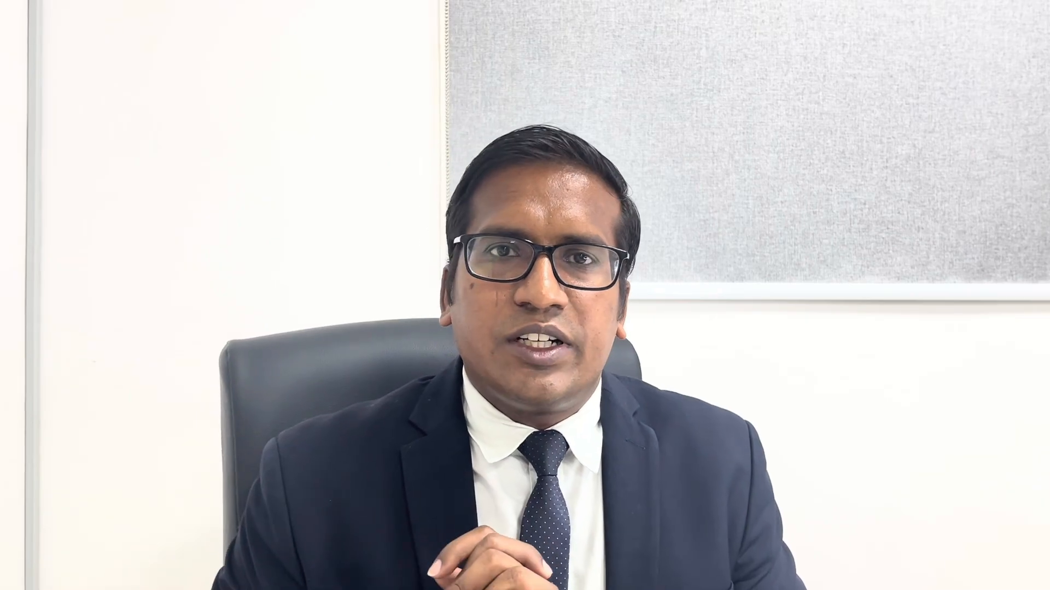